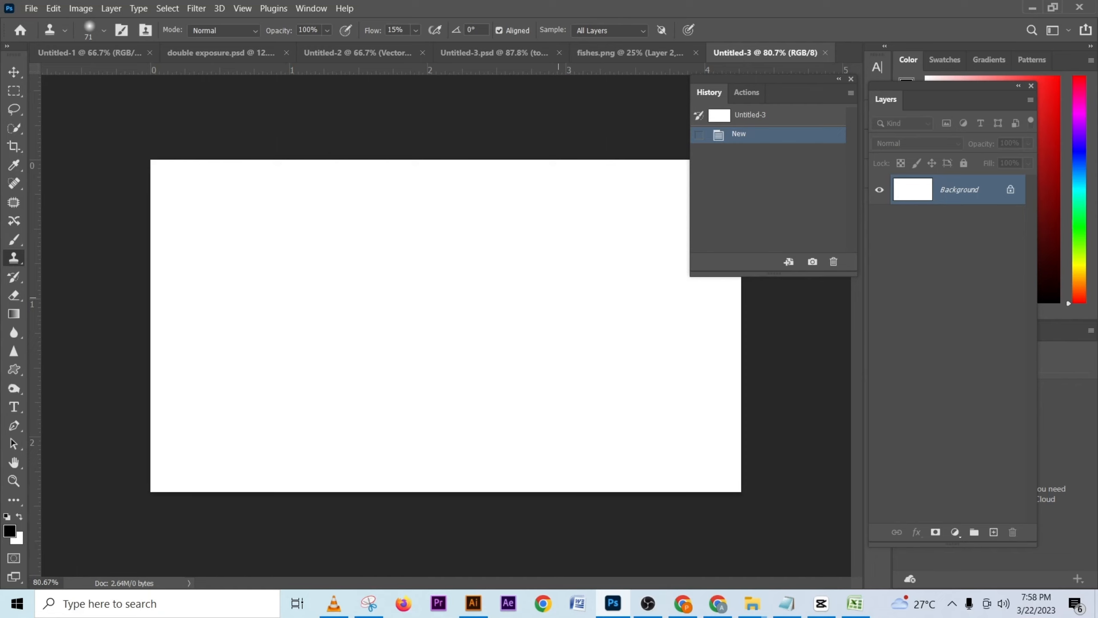
- Place the tomatoes image from the TOMATO MANIPULATION folder into the Untitled-3 document and convert its layer to a smart object
scroll(471, 335, "up", 2)
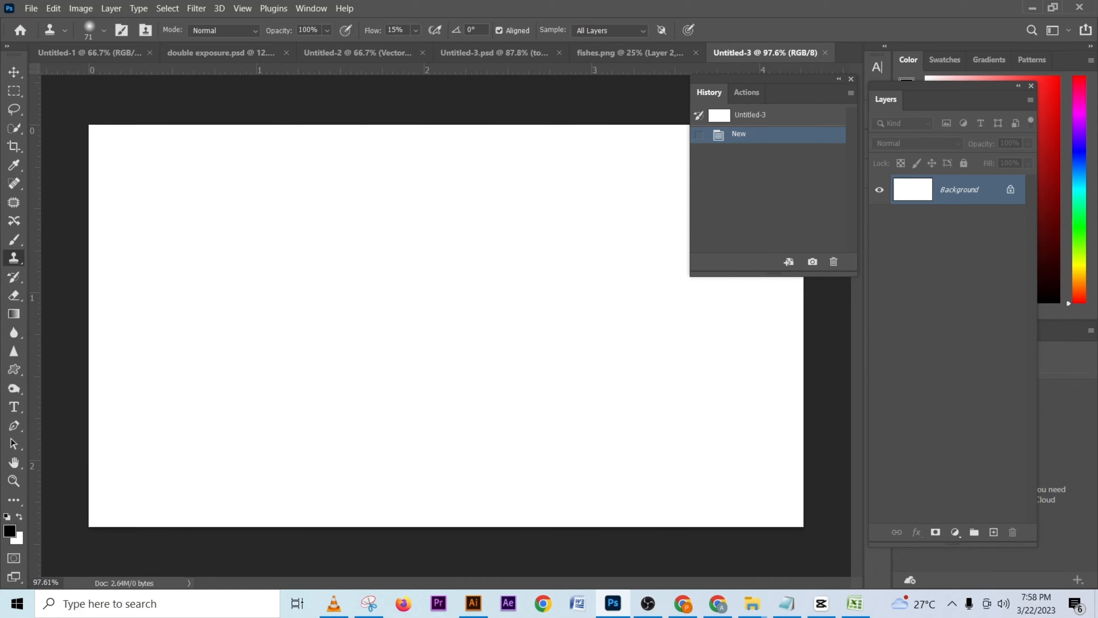
left_click(1033, 8)
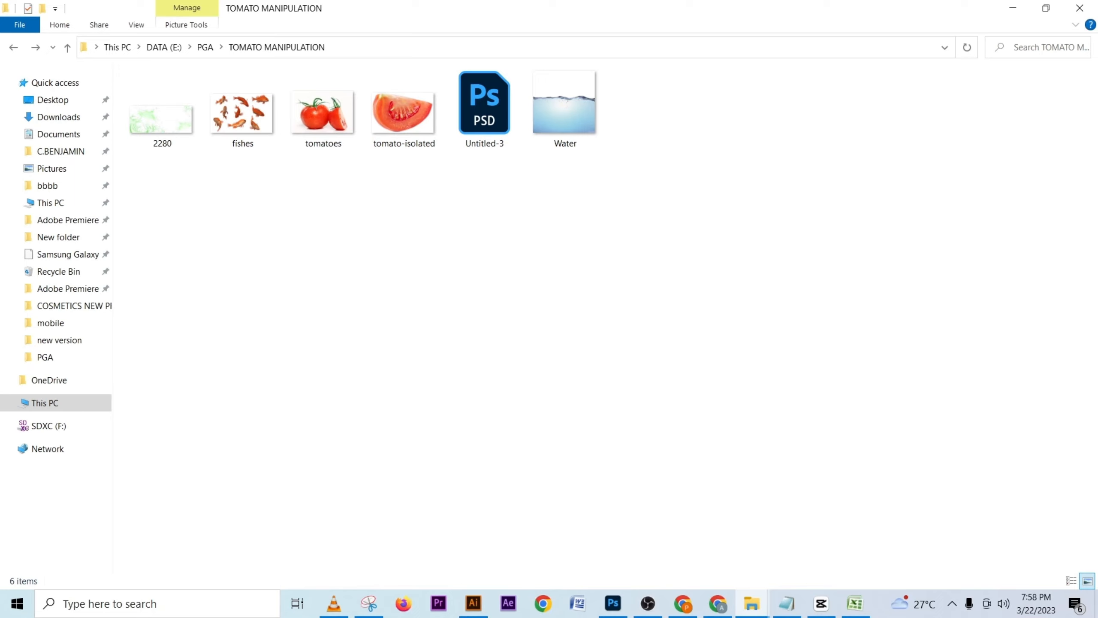
left_click_drag(323, 113, 498, 412)
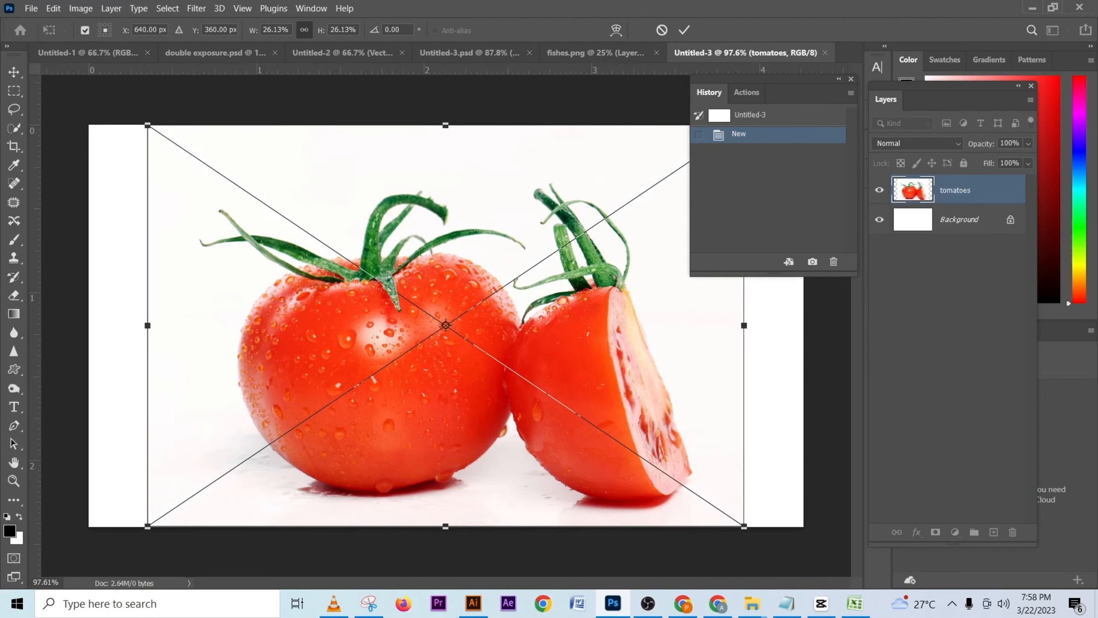
left_click(985, 188)
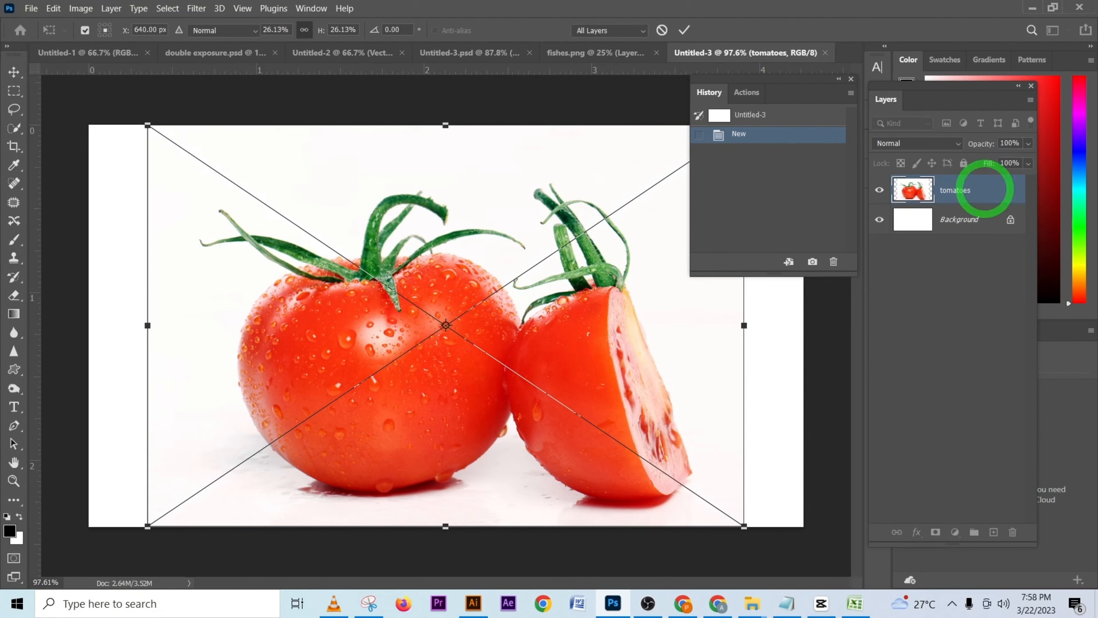
right_click(990, 190)
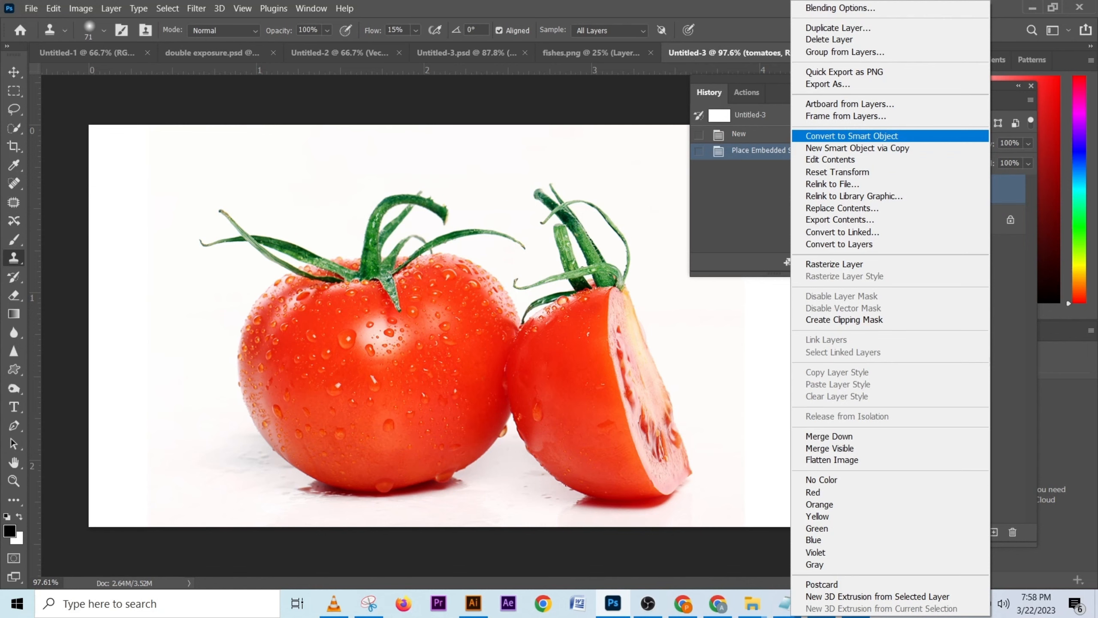
left_click(852, 136)
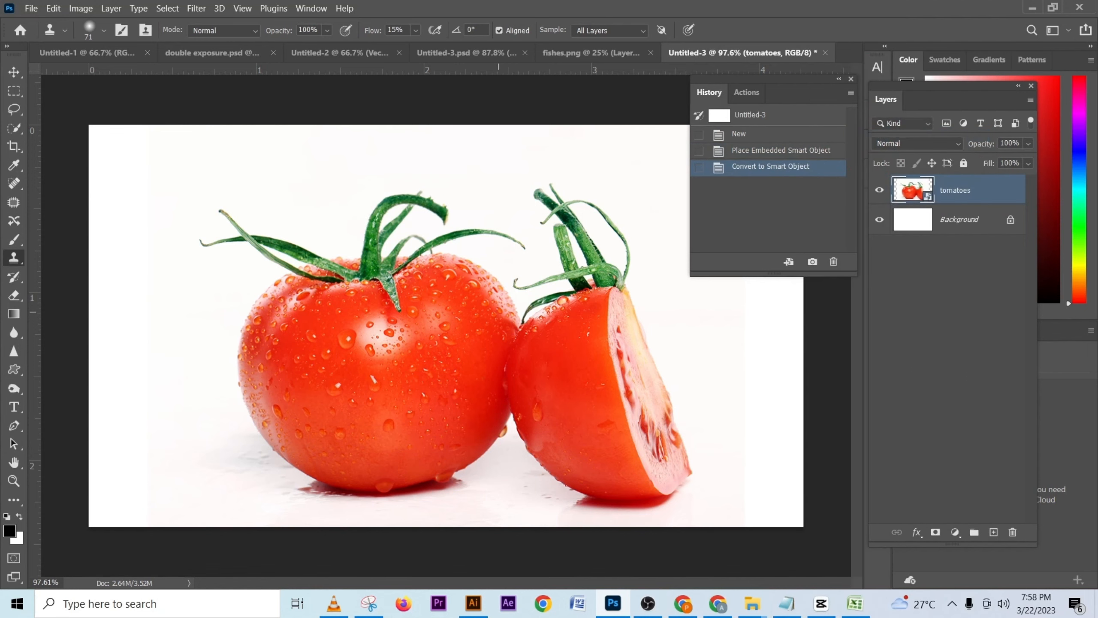
- Scale the tomatoes layer down to about 39% and move it slightly above the canvas centre
key("ctrl+t")
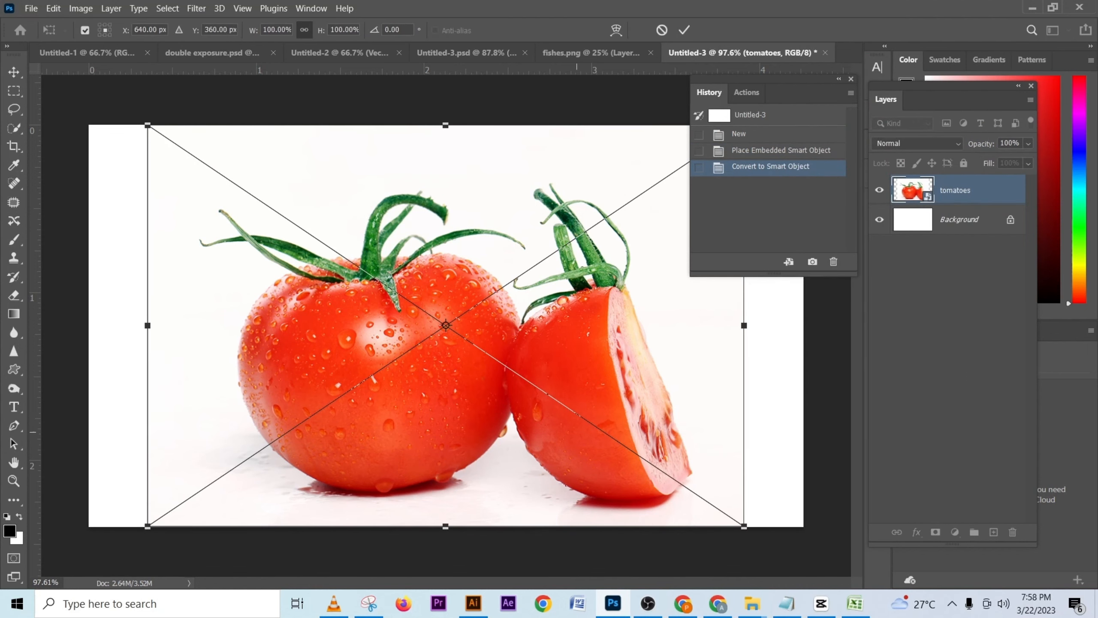
left_click_drag(744, 526, 622, 408)
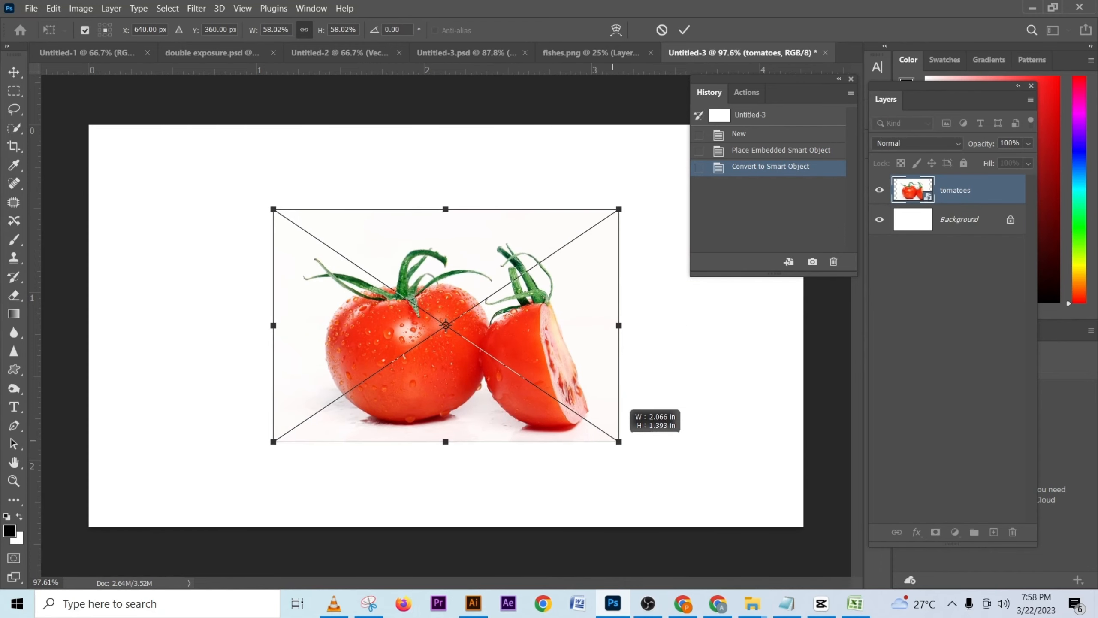
left_click_drag(489, 352, 489, 326)
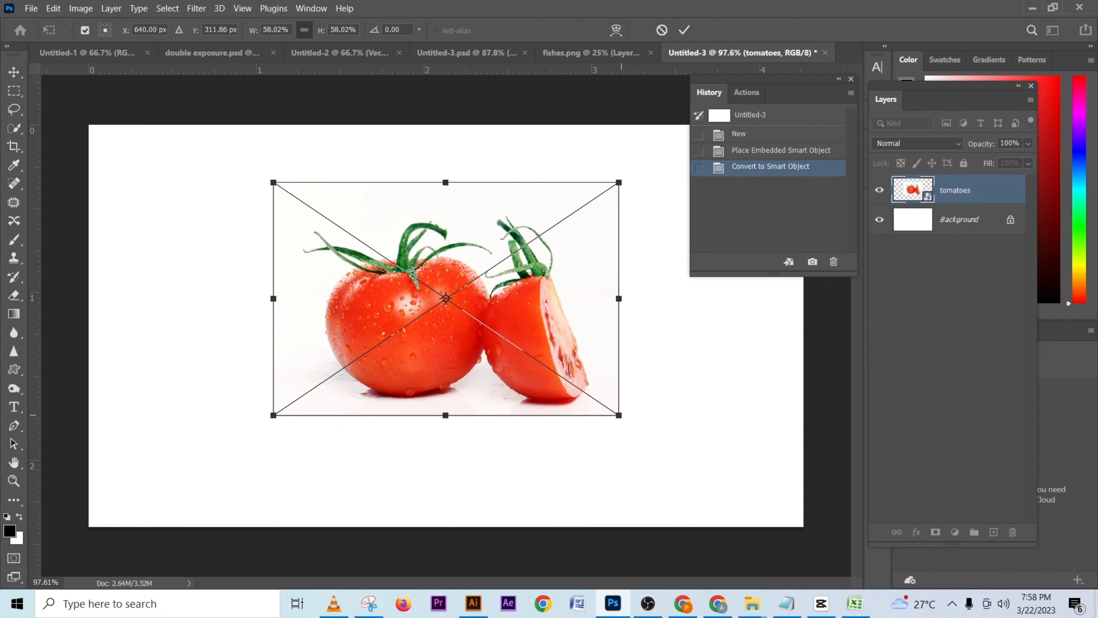
left_click_drag(619, 415, 561, 376)
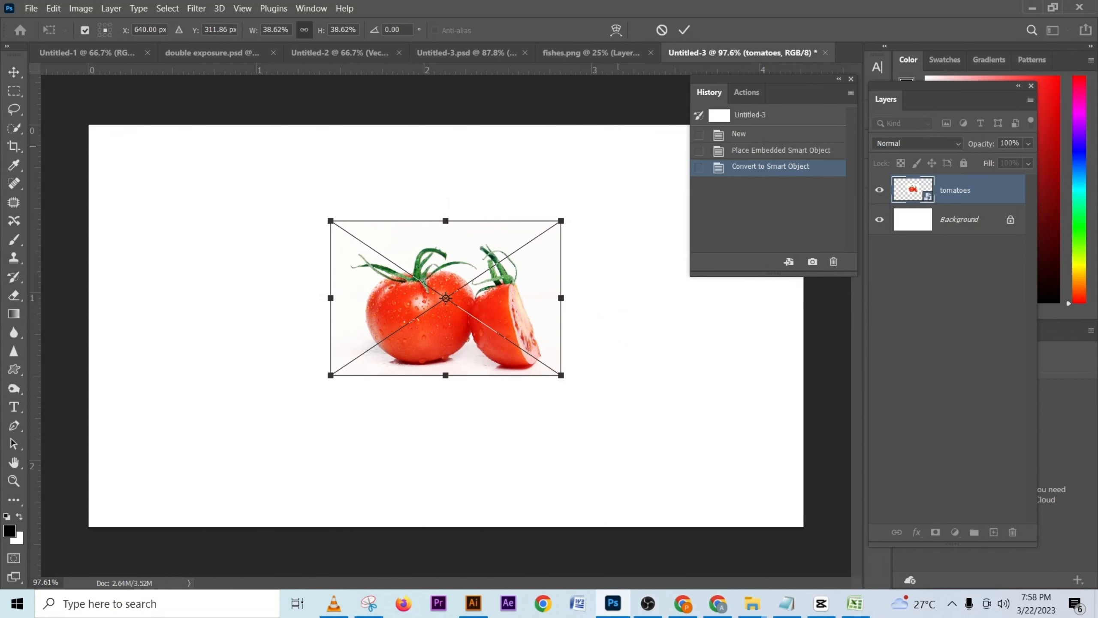
left_click(684, 30)
key("s")
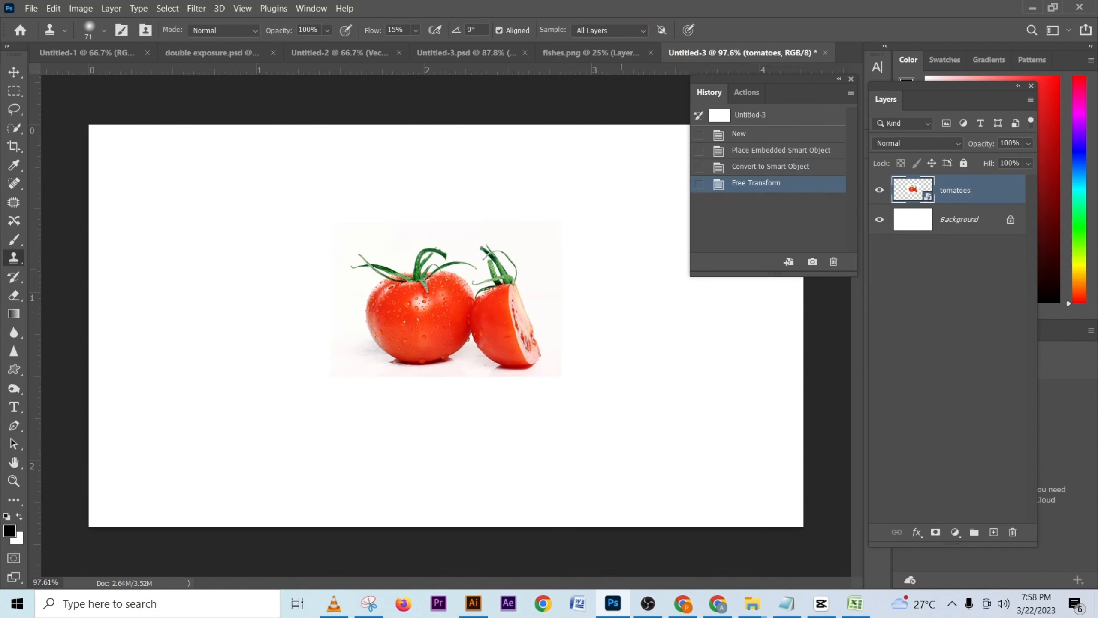
- Place the tomato-isolated image from the TOMATO MANIPULATION folder above the tomatoes layer and convert it to a smart object
left_click(1032, 7)
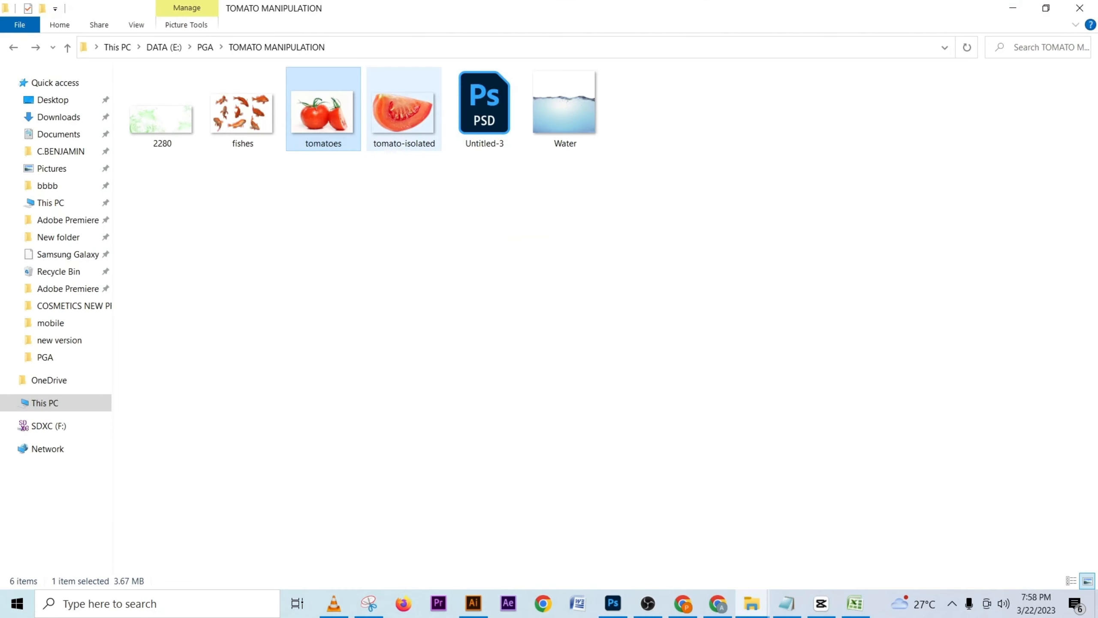
left_click_drag(404, 115, 551, 400)
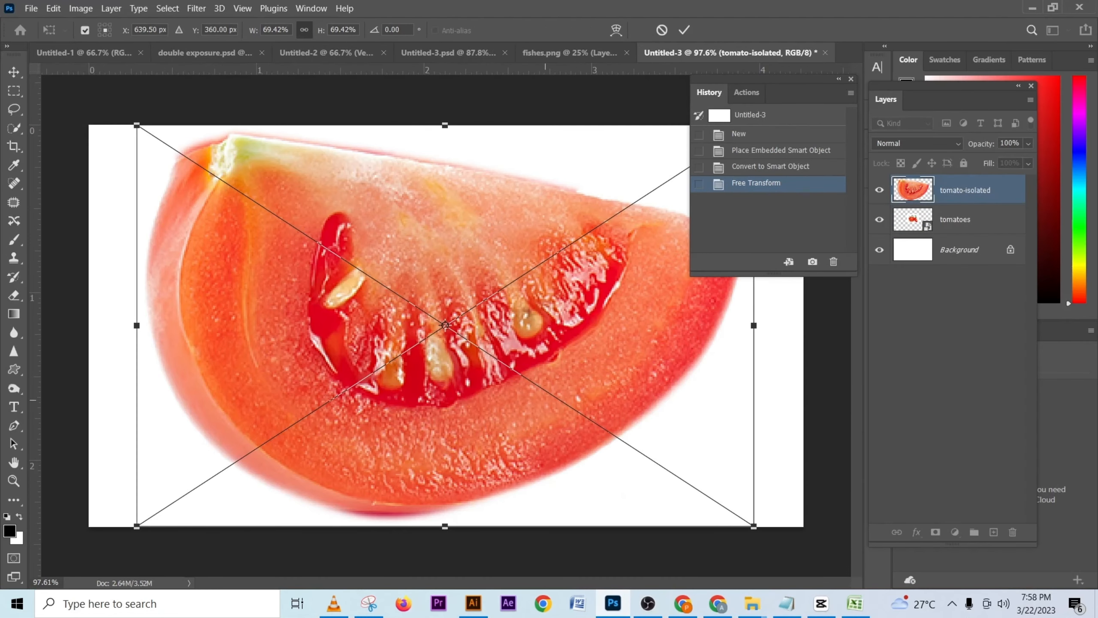
left_click(1005, 192)
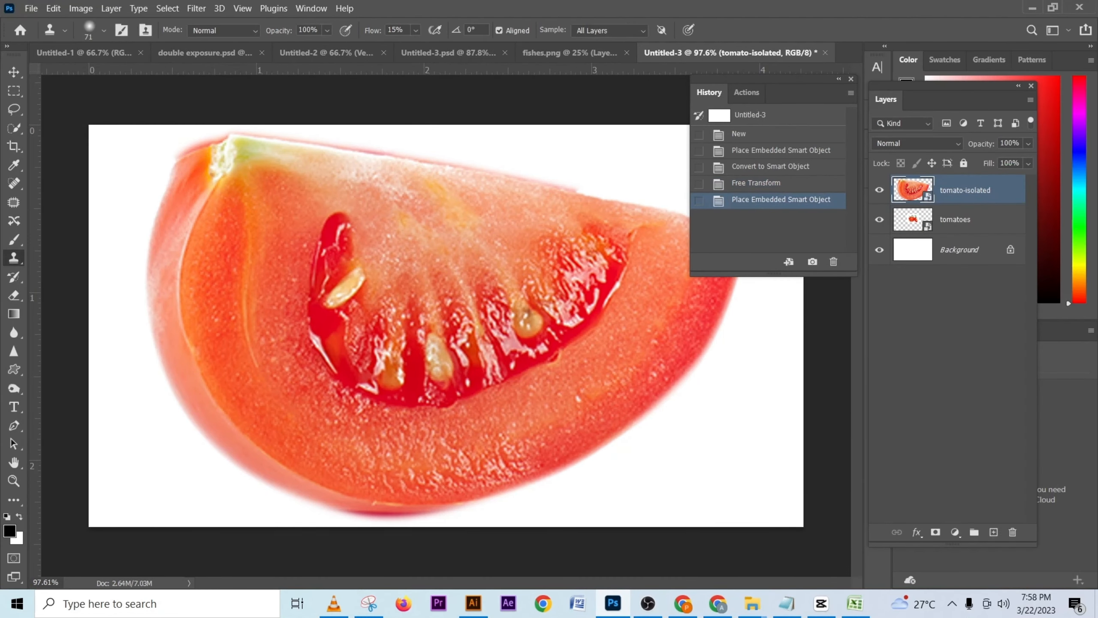
right_click(1005, 190)
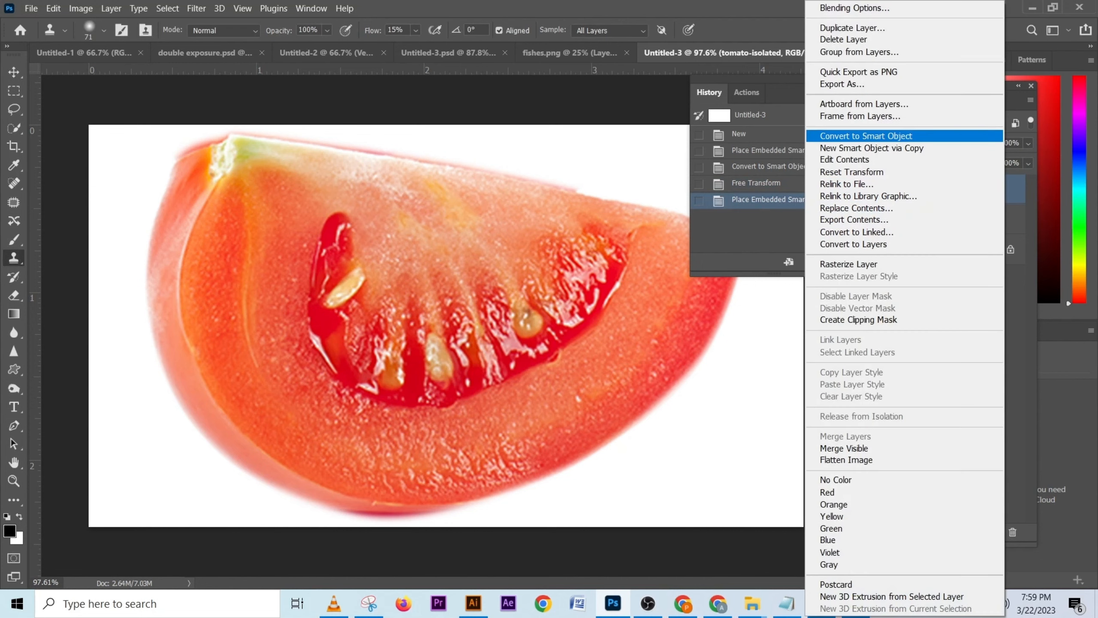
left_click(866, 136)
- Scale the tomato-isolated wedge down to about 25% and position it in front of the lower part of the halved tomato
key("v")
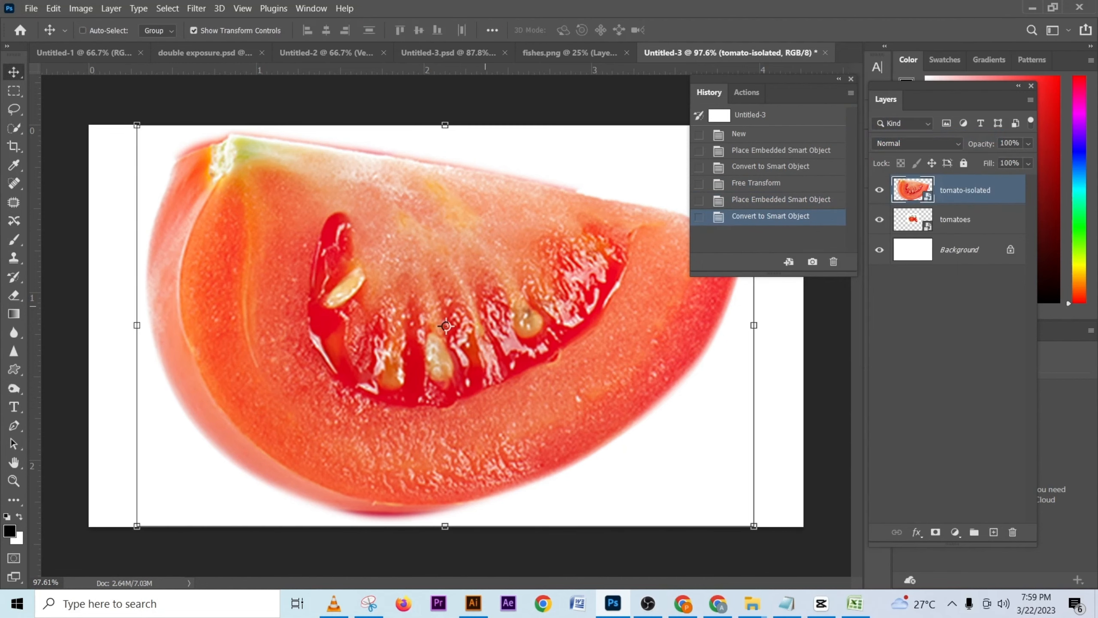
key("ctrl+t")
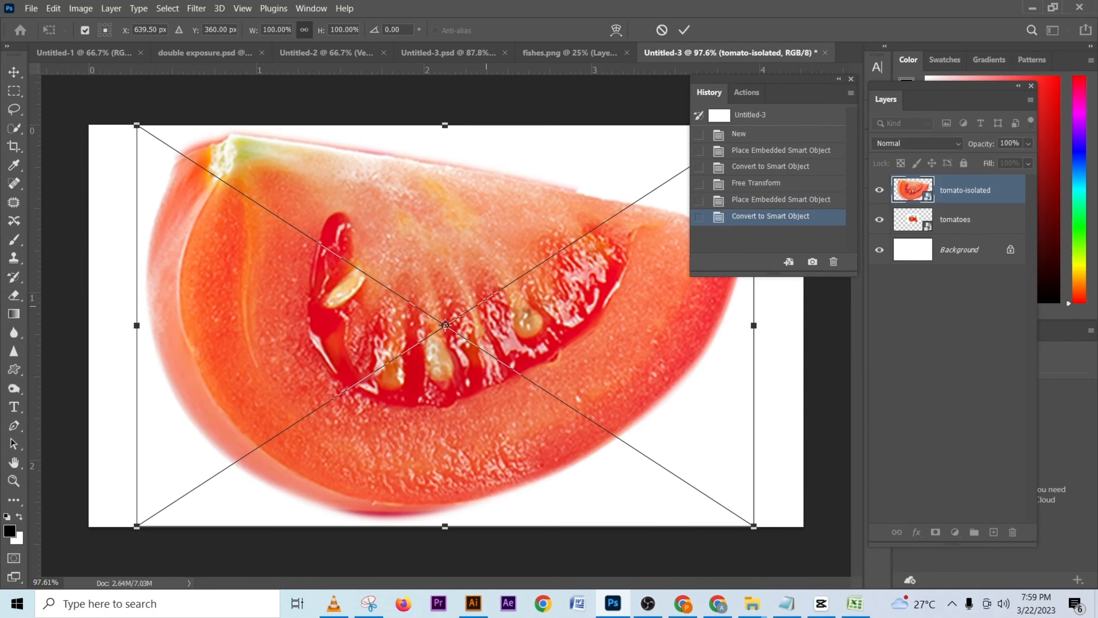
scroll(445, 326, "down", 3)
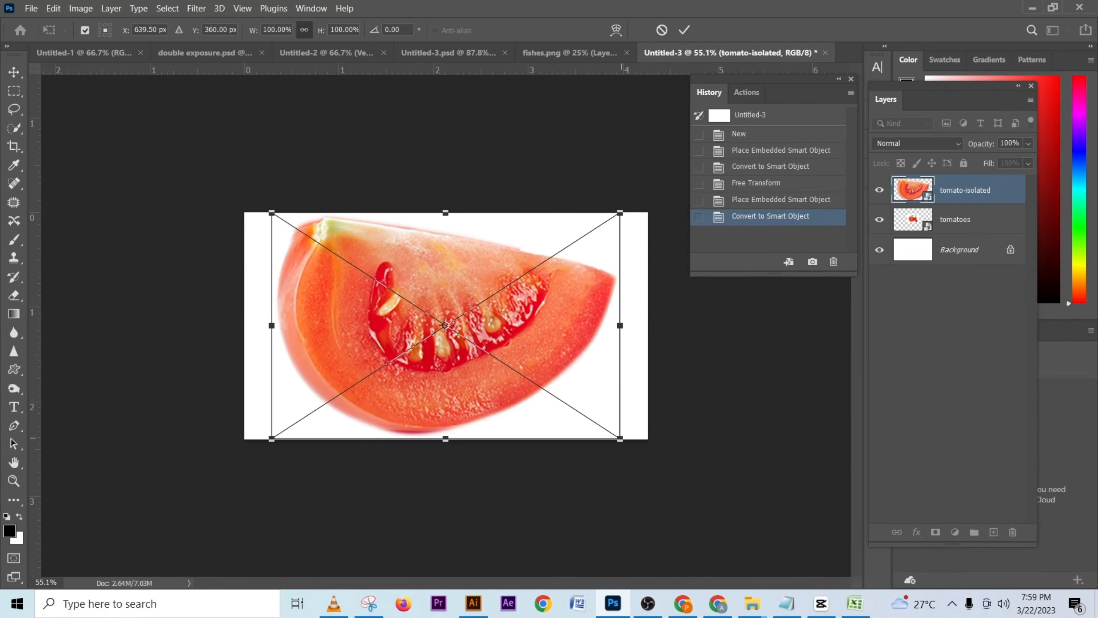
left_click_drag(619, 439, 498, 360)
left_click_drag(453, 325, 475, 346)
left_click_drag(522, 380, 504, 371)
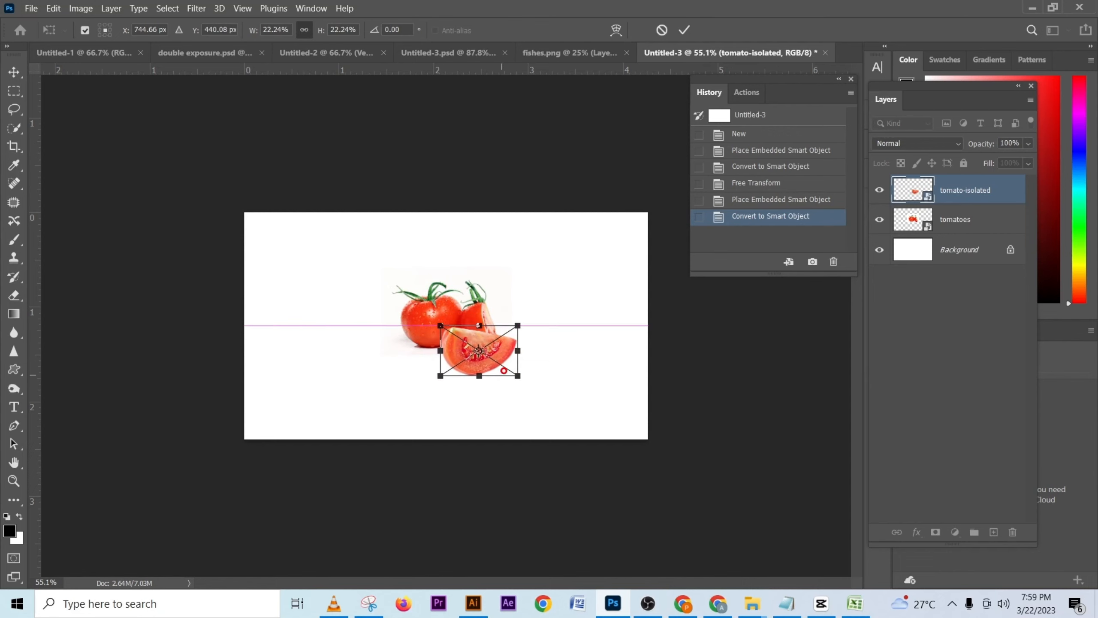
scroll(515, 369, "up", 4)
scroll(437, 326, "up", 2)
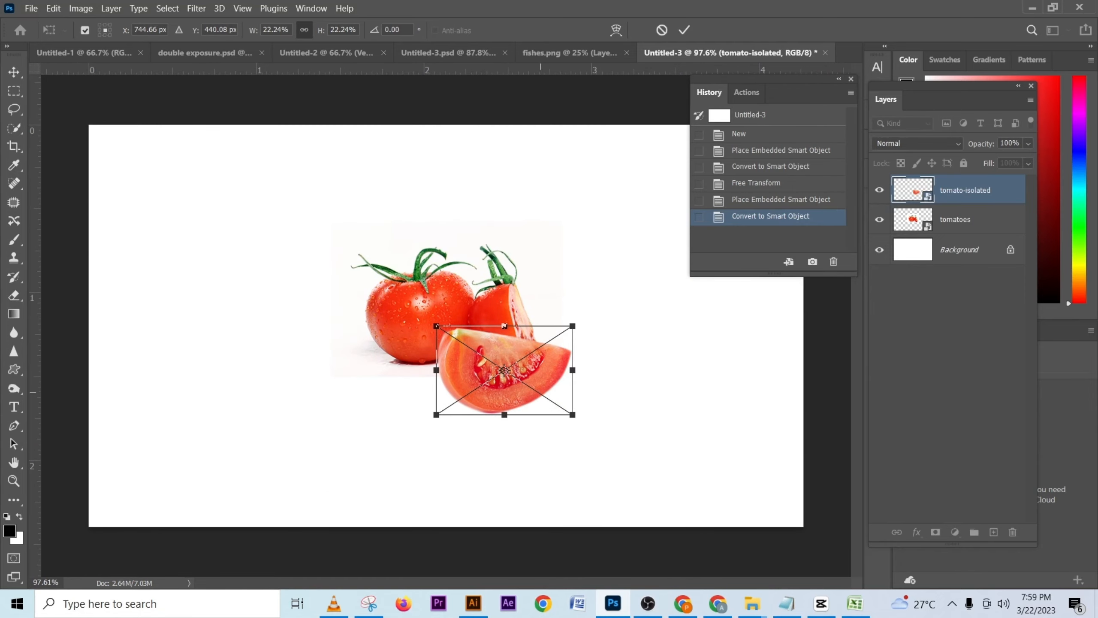
left_click_drag(540, 376, 545, 351)
left_click_drag(573, 415, 580, 419)
left_click_drag(498, 351, 506, 356)
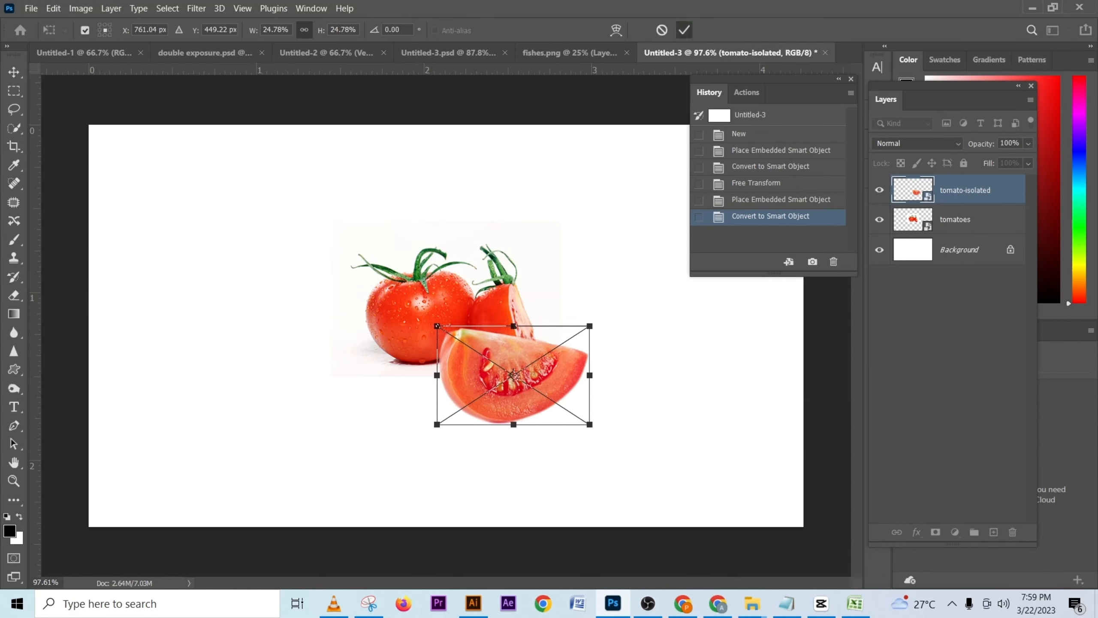
left_click(684, 30)
- Enlarge the tomatoes layer proportionally around its centre behind the tomato wedge
left_click(956, 220)
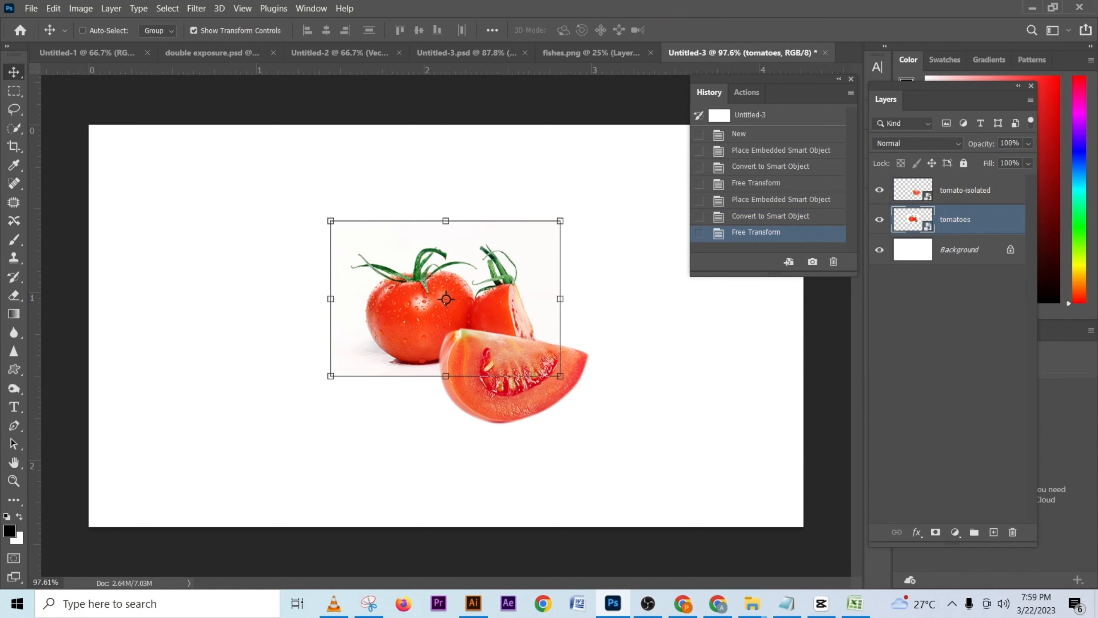
left_click_drag(560, 376, 594, 399)
left_click(684, 30)
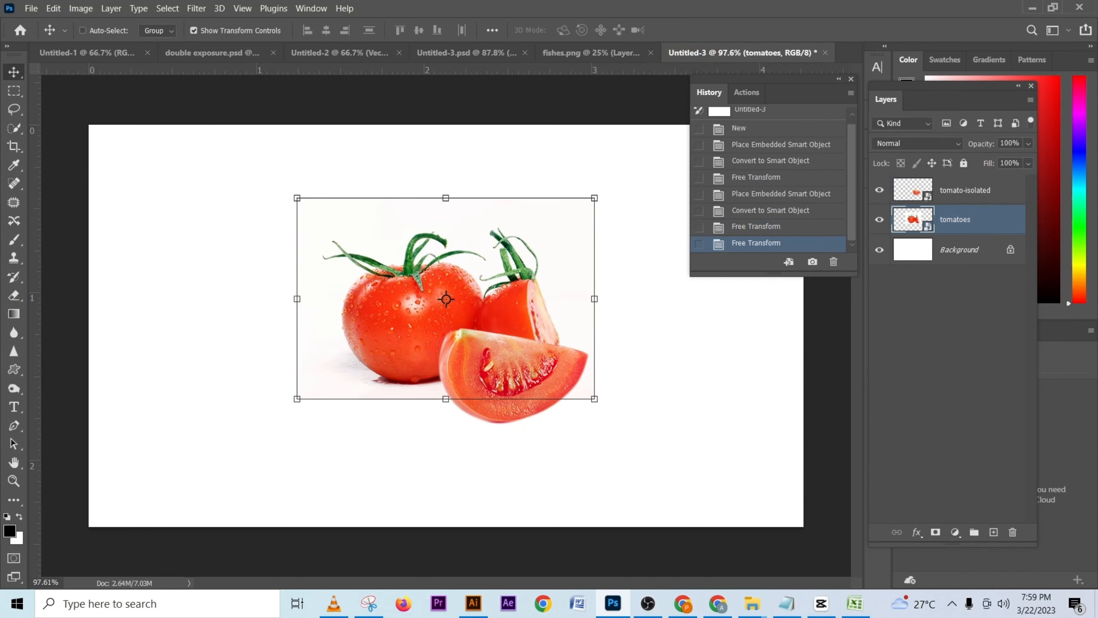
- Enlarge the tomato-isolated wedge to about 30% and flip it horizontally
left_click(965, 190)
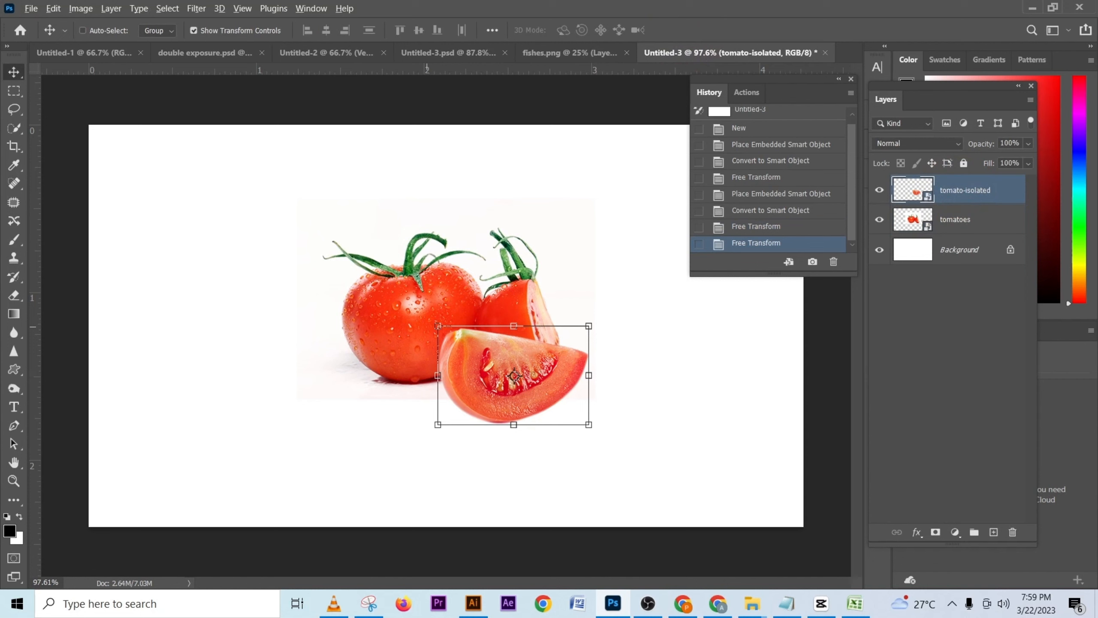
left_click_drag(438, 326, 420, 314)
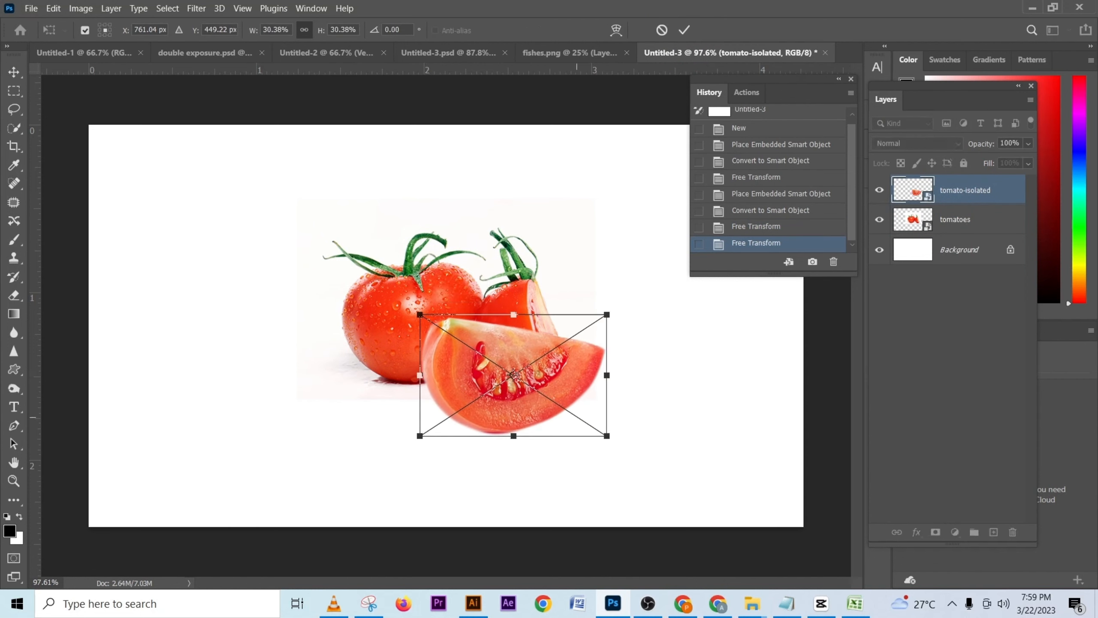
left_click_drag(575, 373, 561, 385)
right_click(560, 384)
left_click(614, 366)
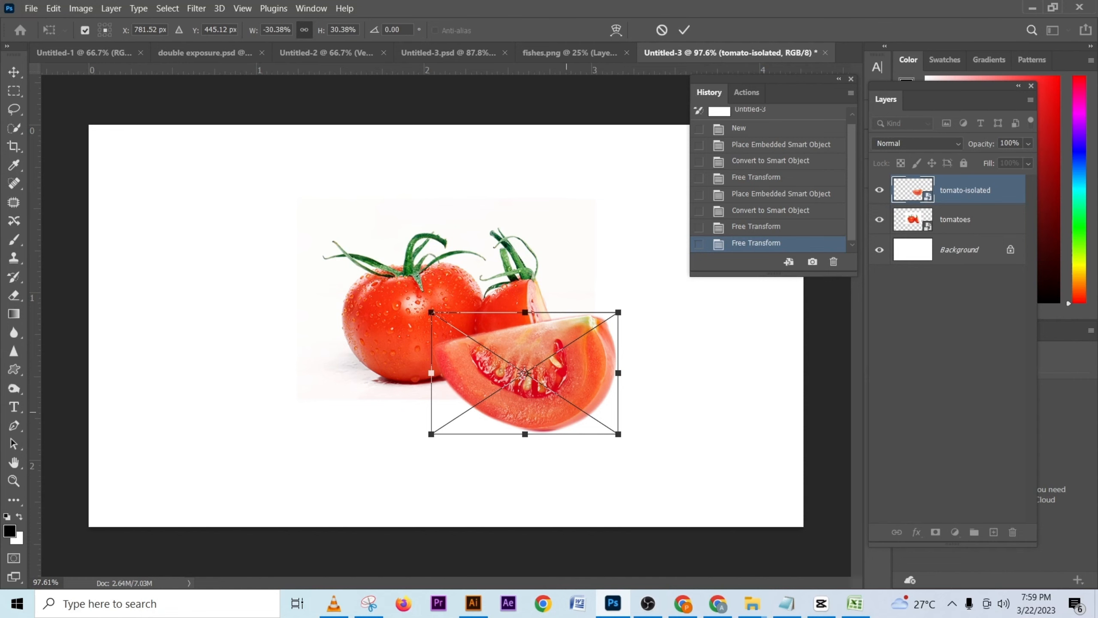
- Rotate the flipped wedge about 9° clockwise so its upper edge lies level, and scale it to about 28% beside the whole tomato
left_click_drag(562, 384, 583, 376)
left_click_drag(659, 353, 657, 398)
left_click_drag(587, 403, 575, 402)
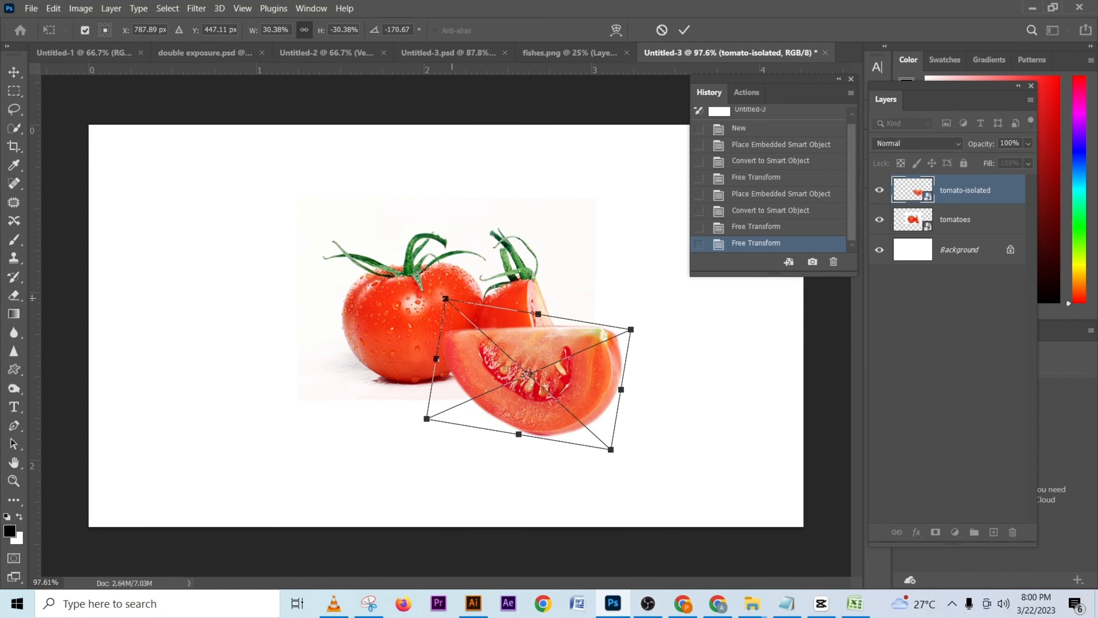
left_click_drag(437, 358, 443, 360)
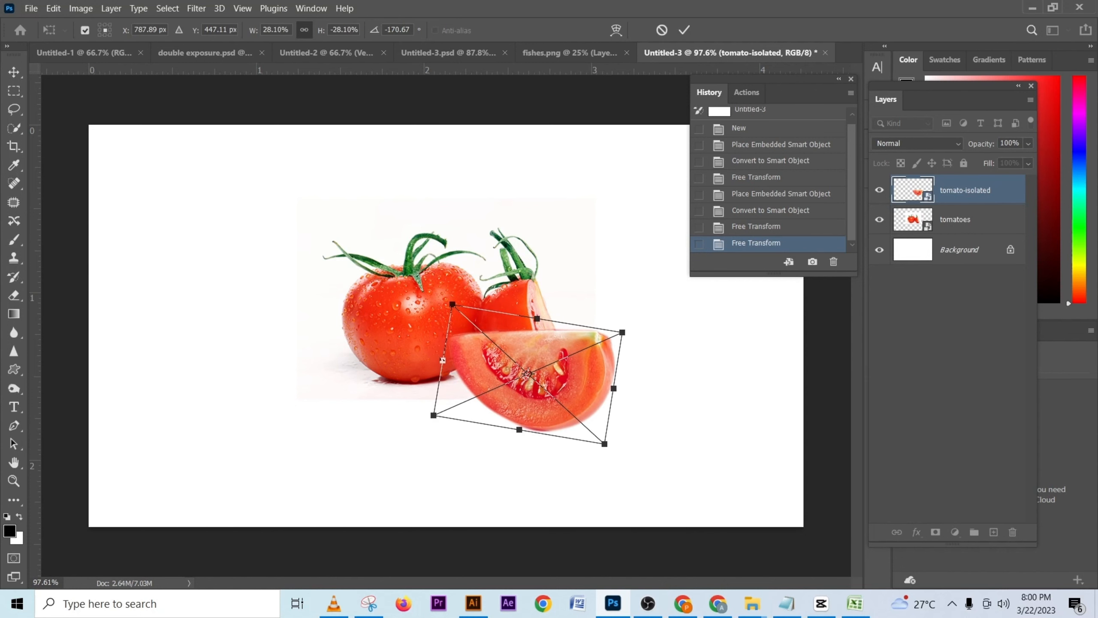
key("Return")
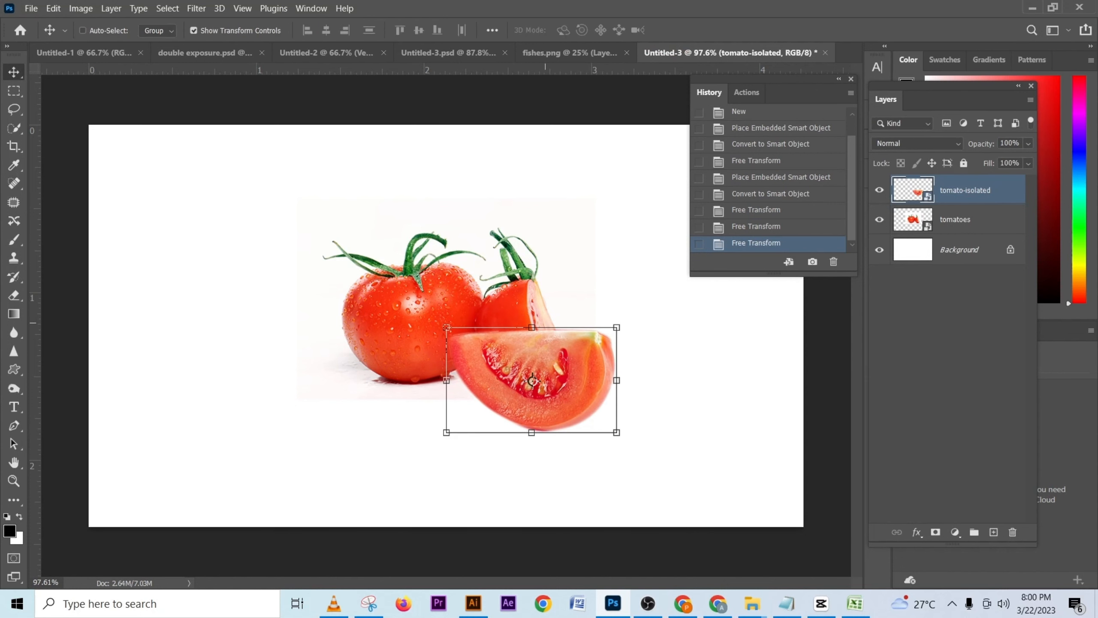
- Enlarge the rotated tomato wedge proportionally to about 30%
scroll(544, 373, "up", 3)
scroll(550, 369, "down", 1)
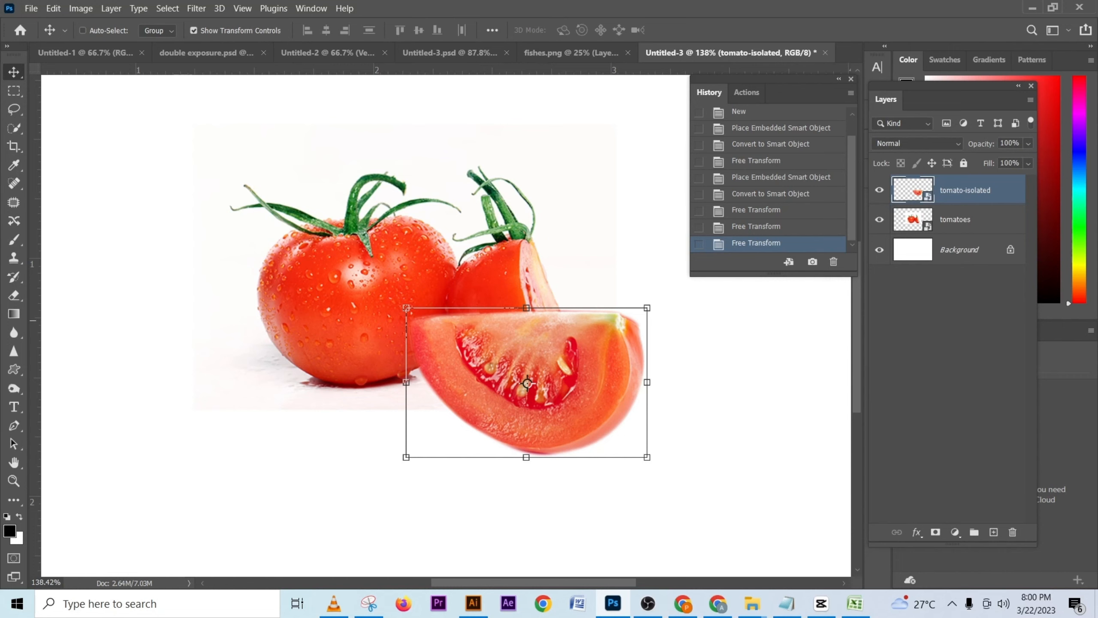
left_click(13, 127)
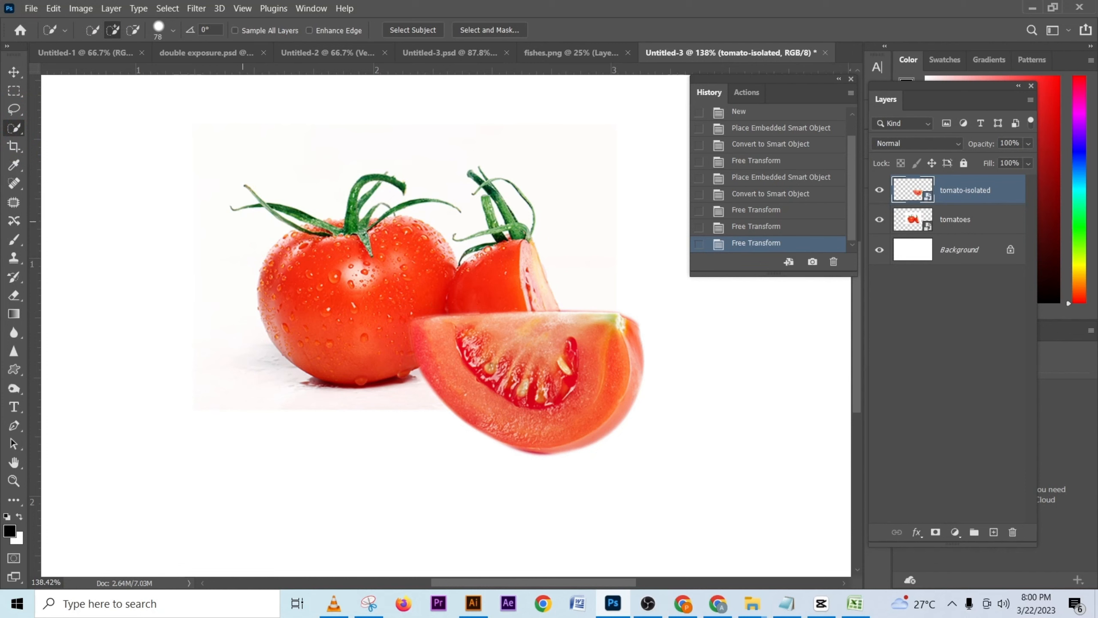
key("v")
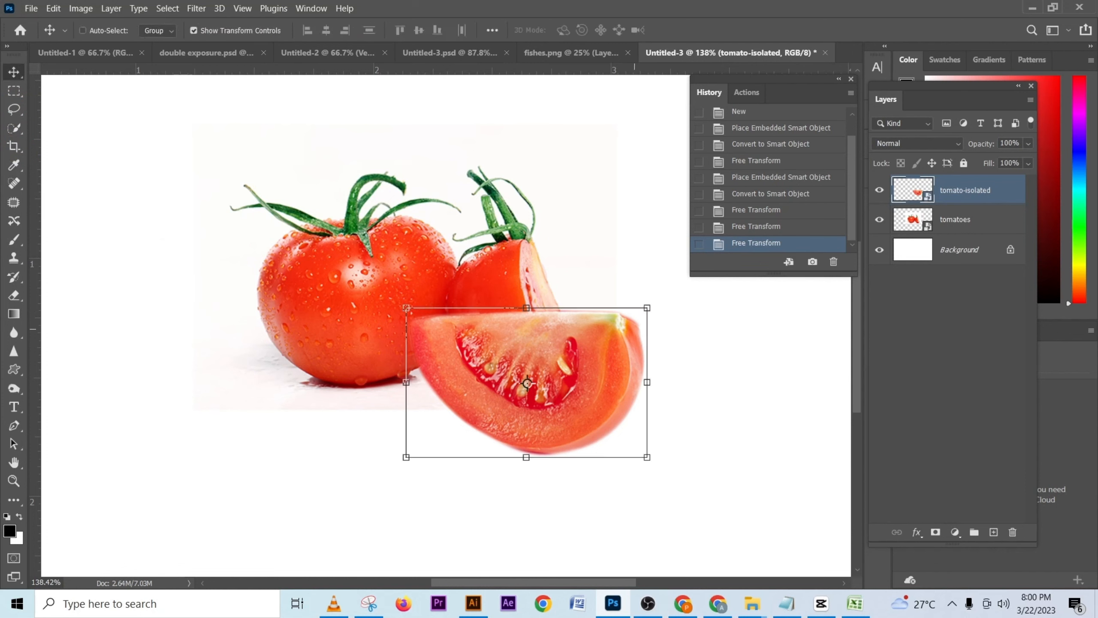
left_click_drag(647, 308, 657, 302)
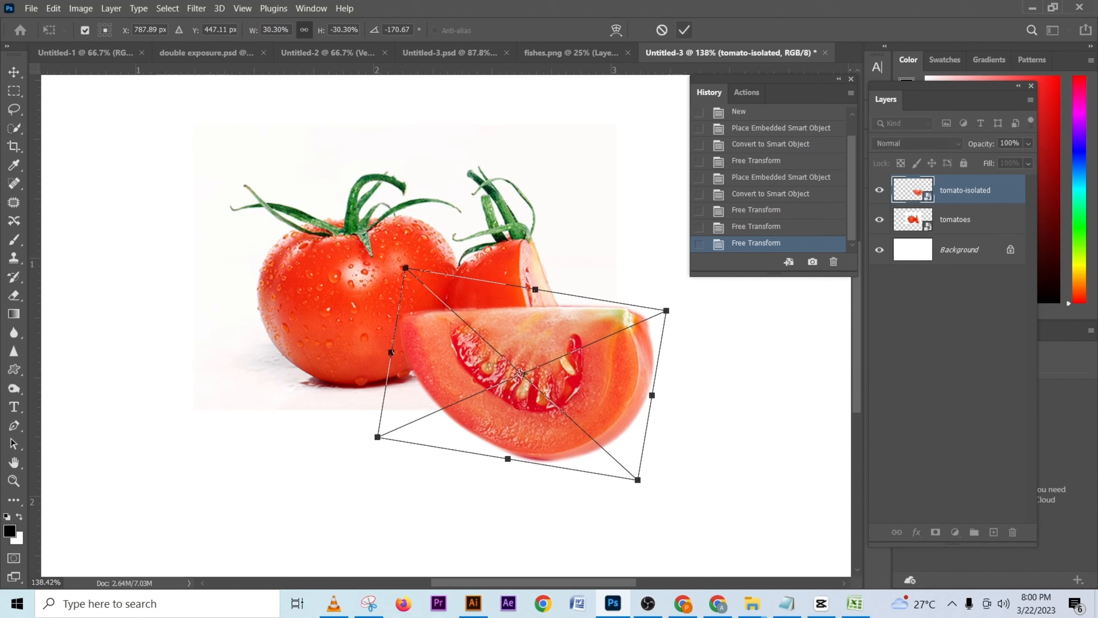
left_click(684, 30)
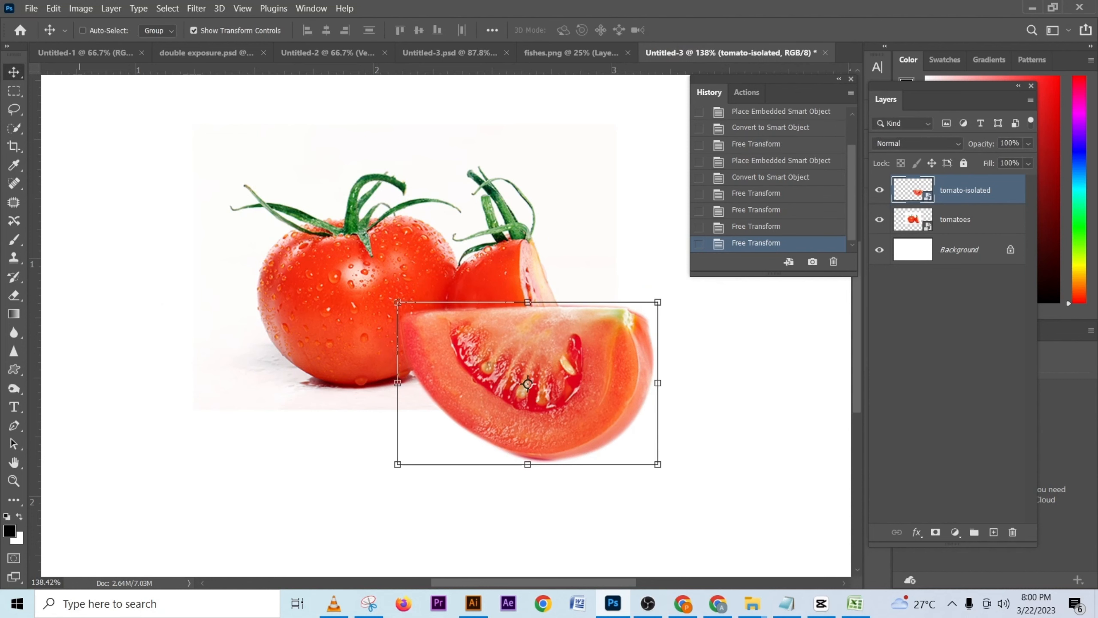
- Select the cut face of the tomato wedge with the Quick Selection tool using a 25-pixel brush
left_click(13, 127)
left_click(95, 144)
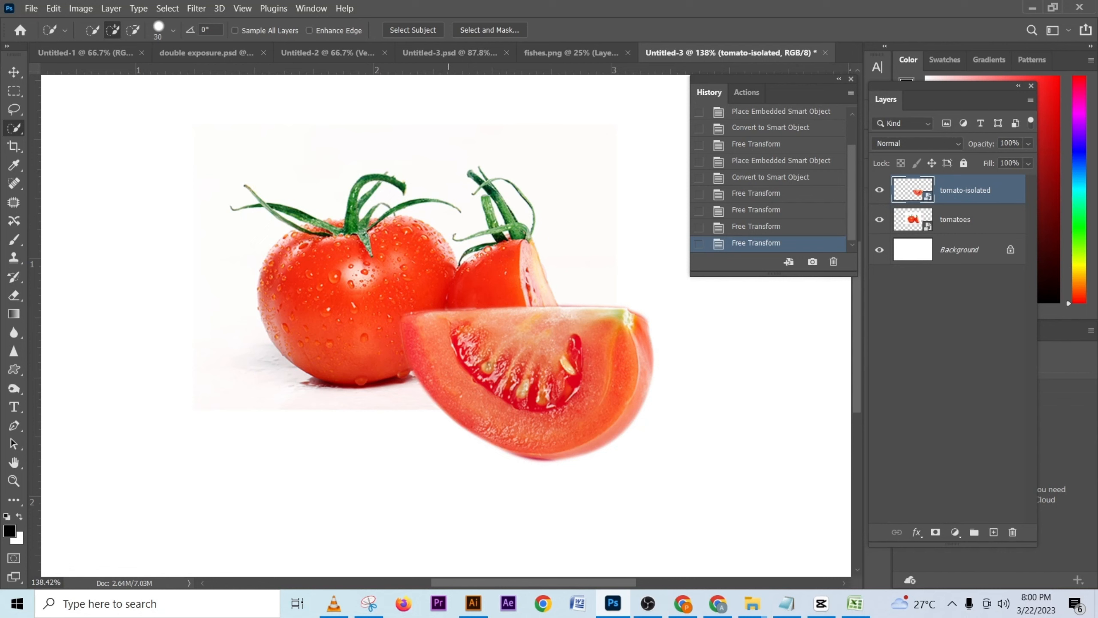
key("bracketleft")
mouse_move(449, 377)
left_mouse_down()
mouse_move(472, 384)
mouse_move(588, 362)
mouse_move(618, 390)
left_mouse_up()
- Refine the wedge selection by subtracting the pale core at its corner and tidying the lower edge of the cut face
key("alt")
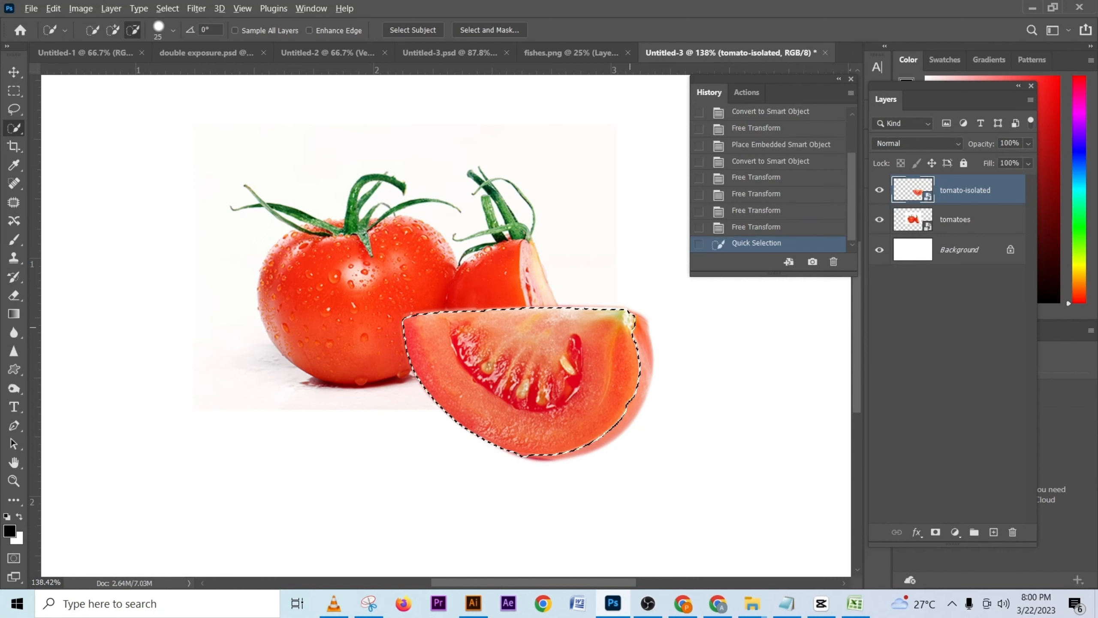
left_click(633, 319, "alt")
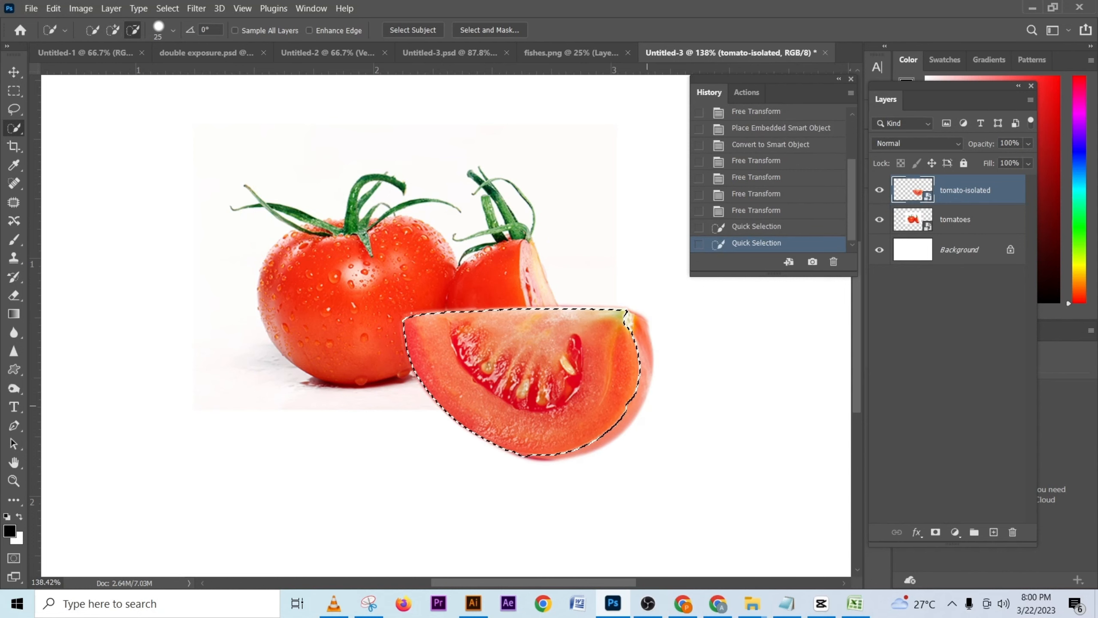
scroll(506, 329, "up", 3)
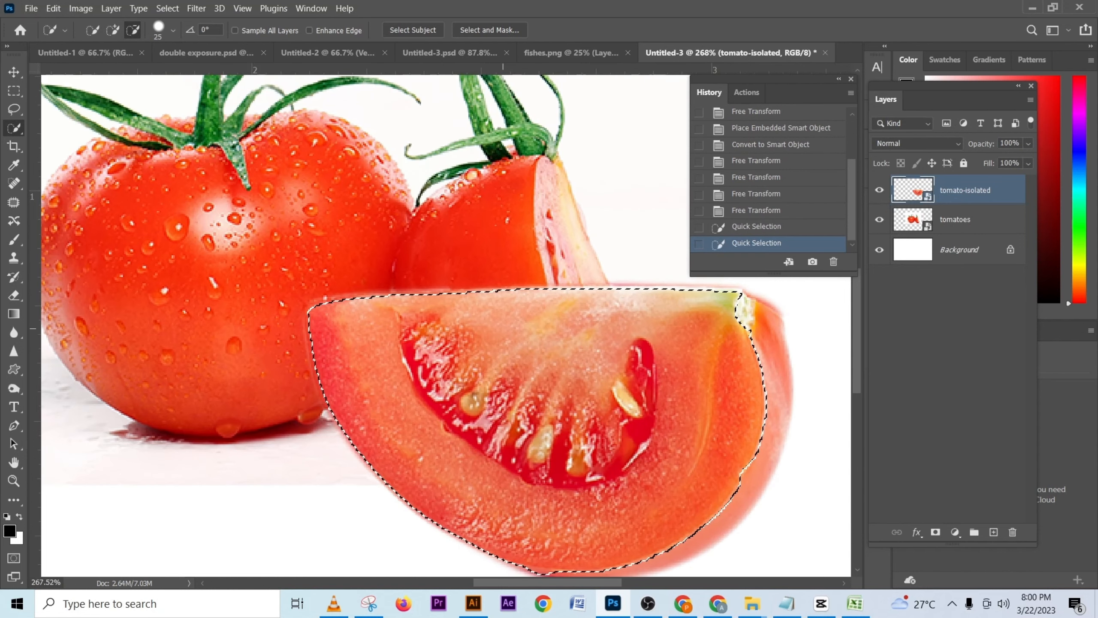
scroll(505, 329, "down", 2)
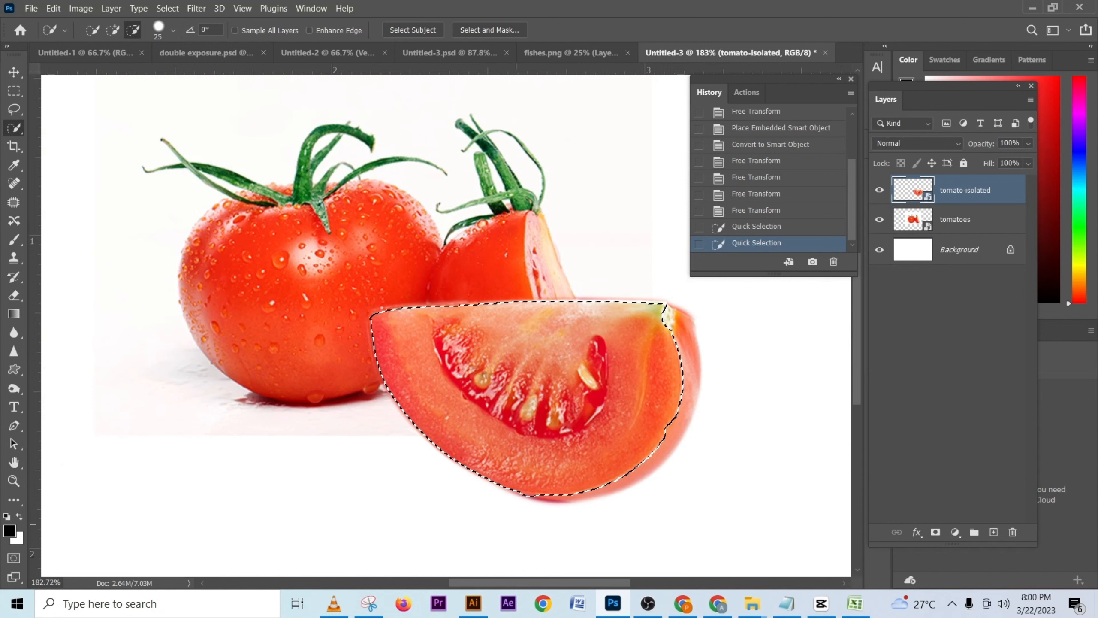
left_click(524, 510, "alt")
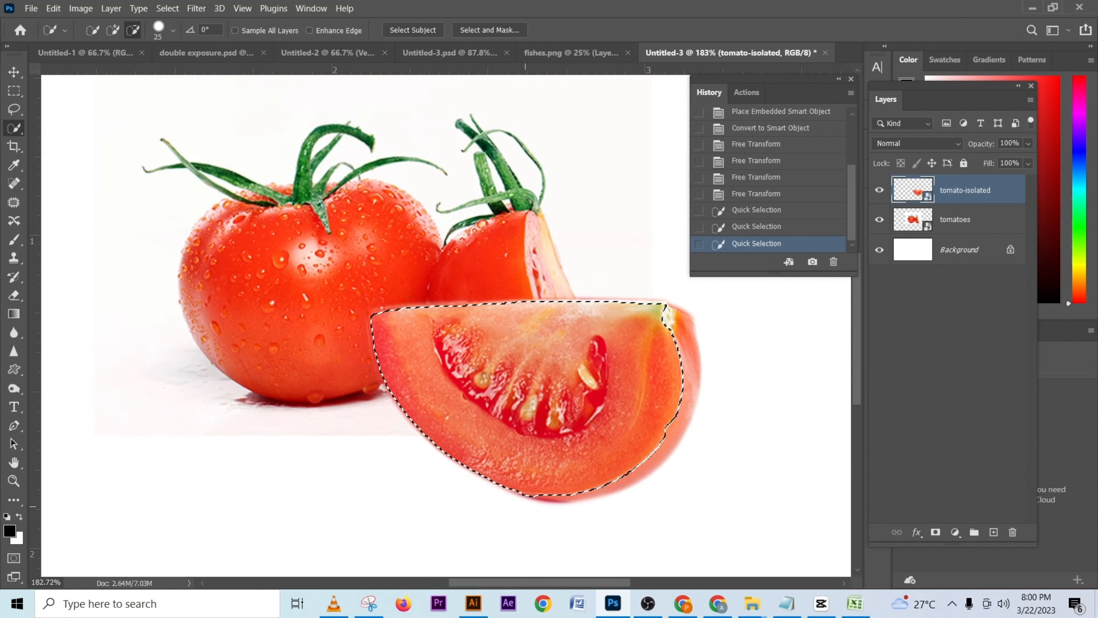
left_click(526, 509, "alt")
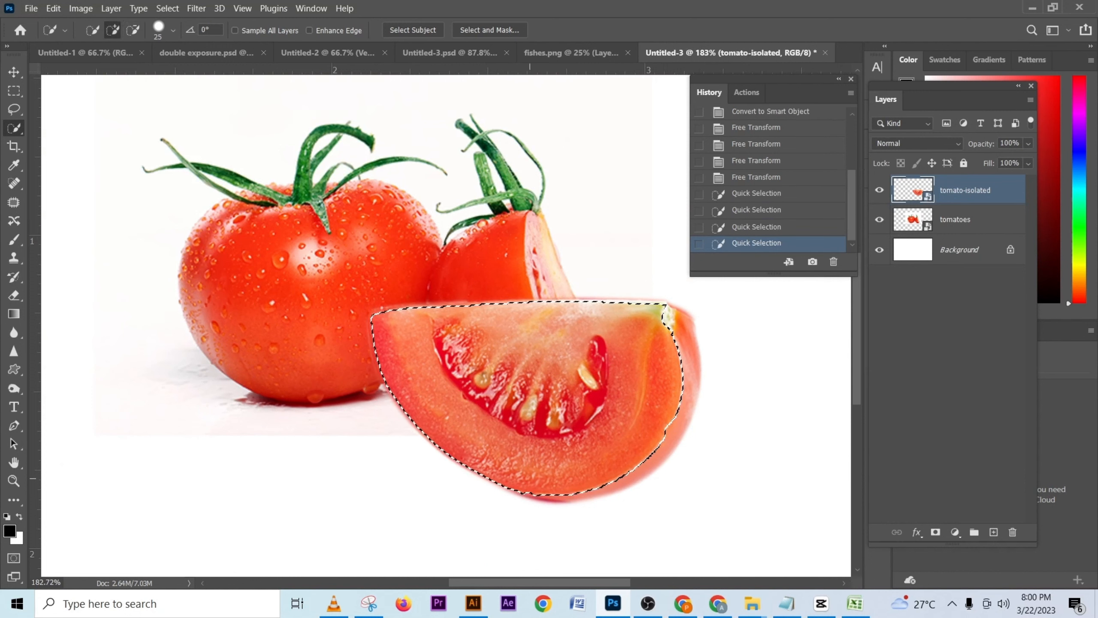
left_click(530, 479)
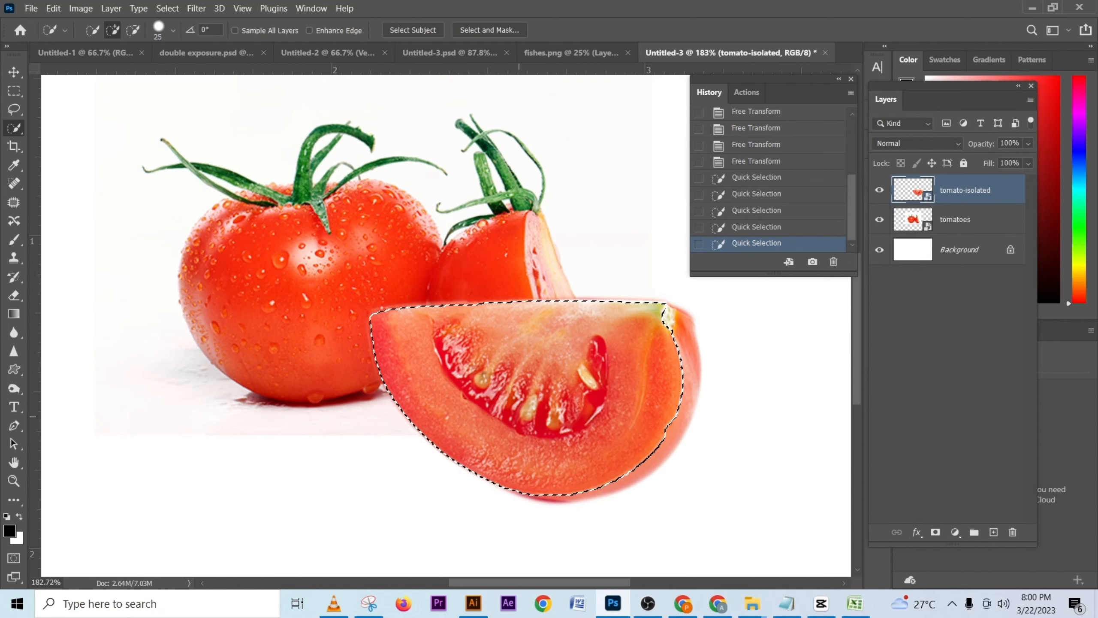
left_click(516, 415)
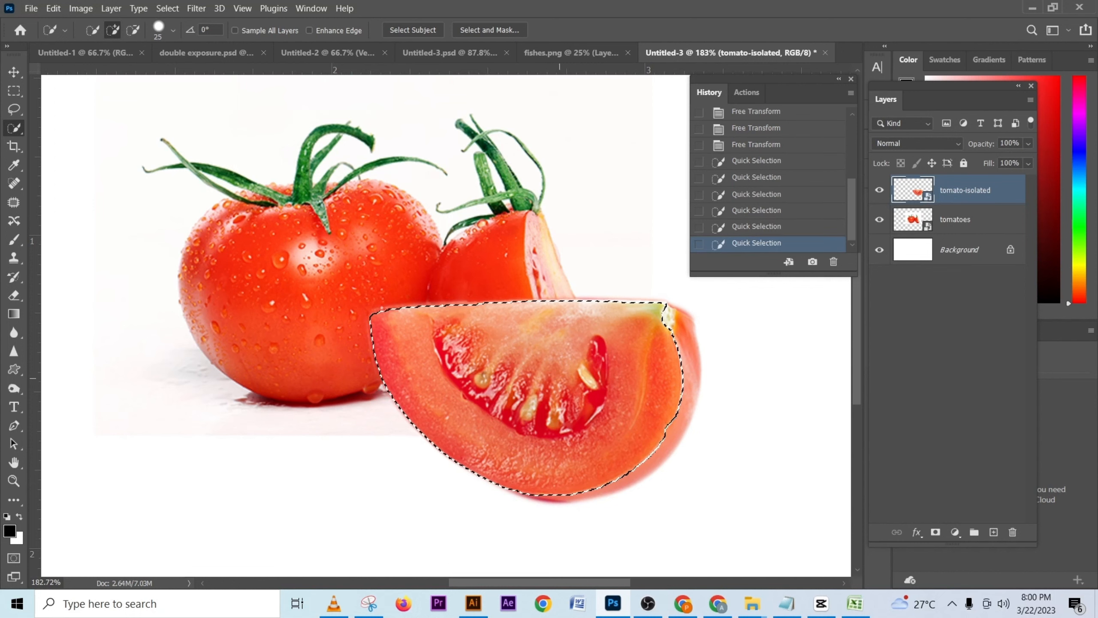
left_click(559, 378)
- Contract the selection by 3 pixels and mask the tomato-isolated layer so the selected cut face is hidden
left_click(167, 8)
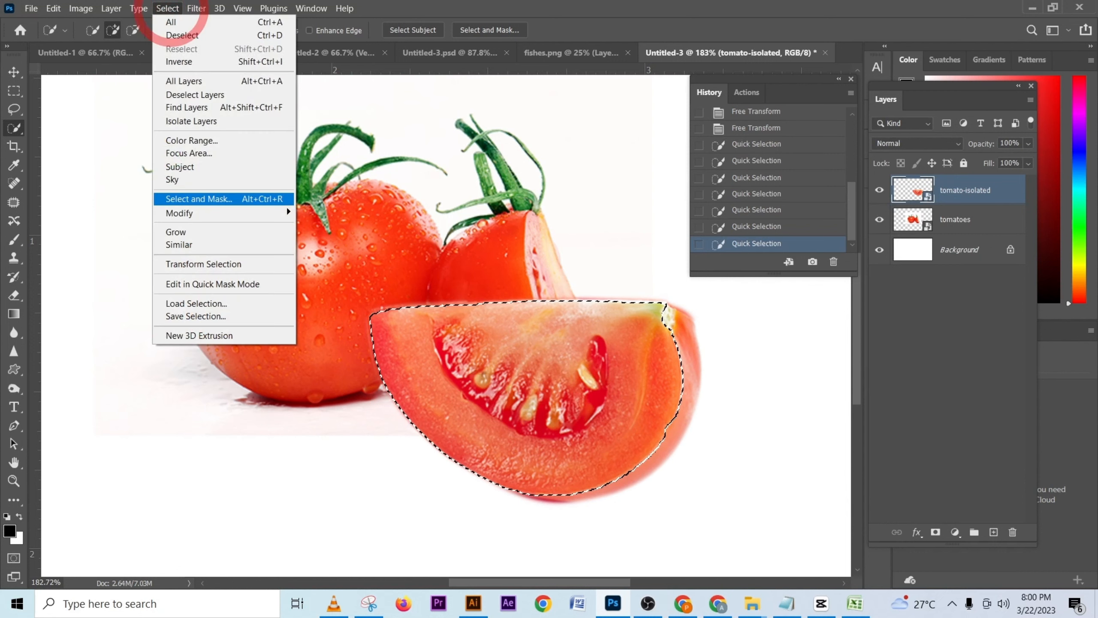
mouse_move(242, 212)
left_click(324, 251)
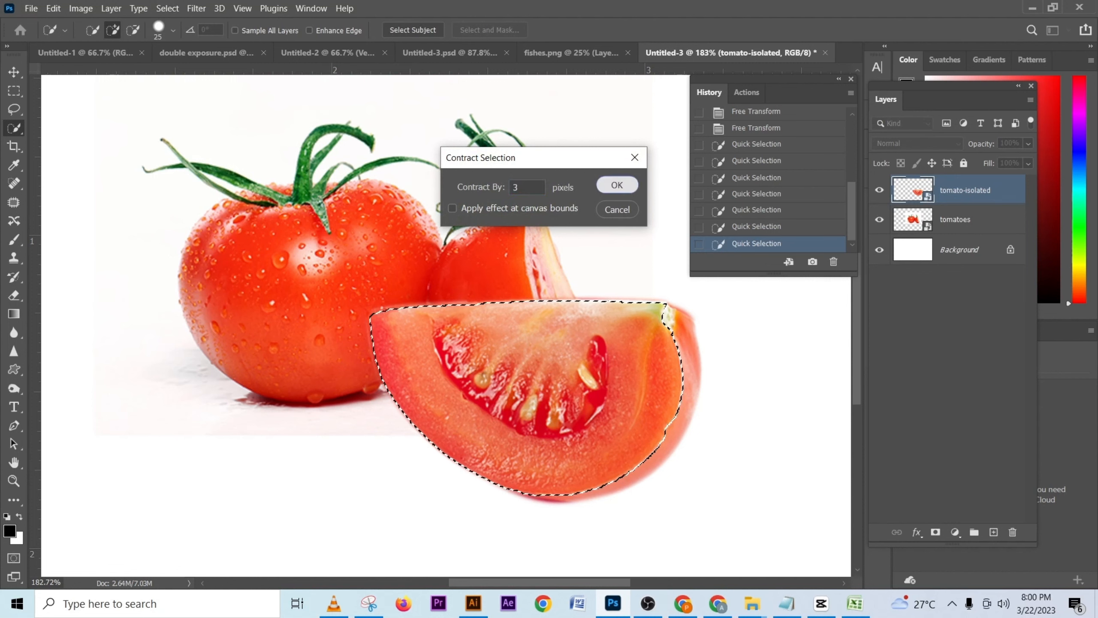
left_click(617, 184)
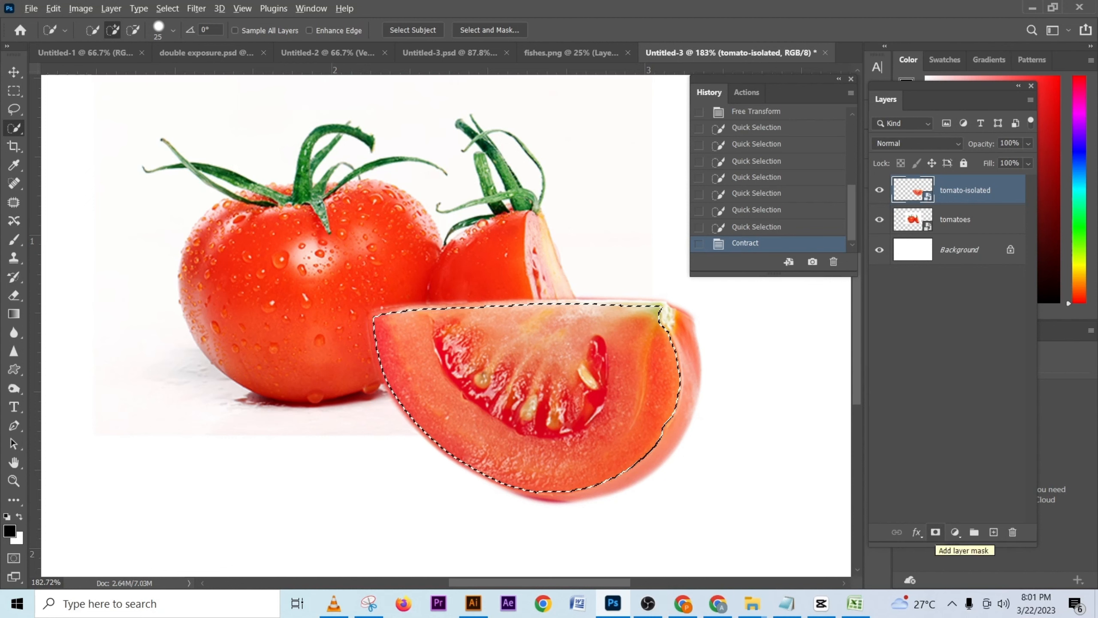
left_click(935, 532)
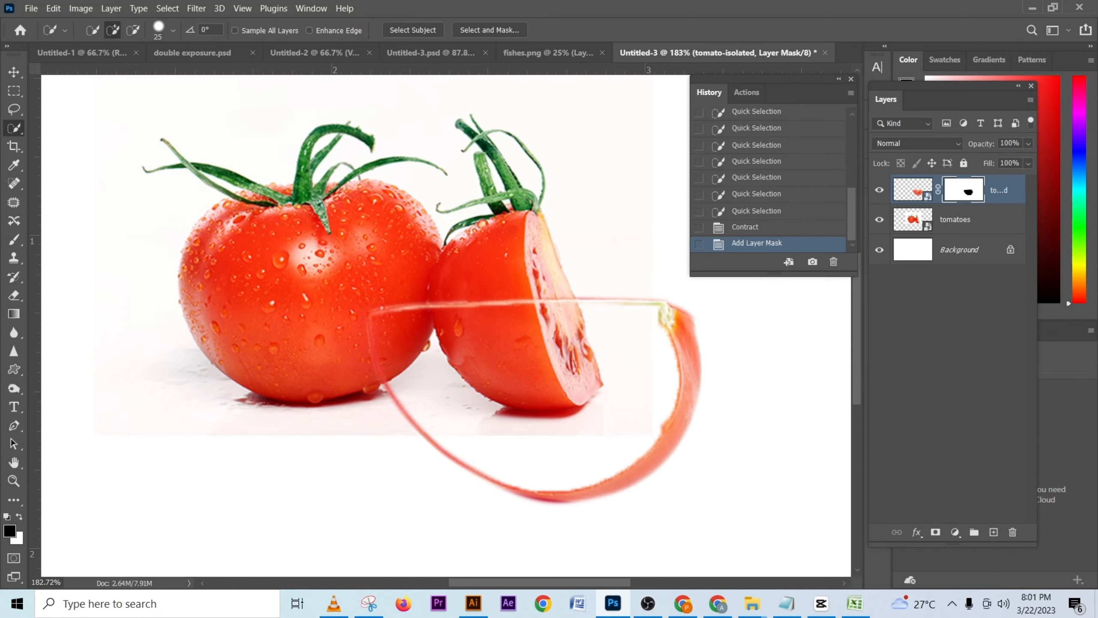
- Place the Water image from the TOMATO MANIPULATION folder over the hollow wedge, scaled down to about 5.4%
key("alt+Tab")
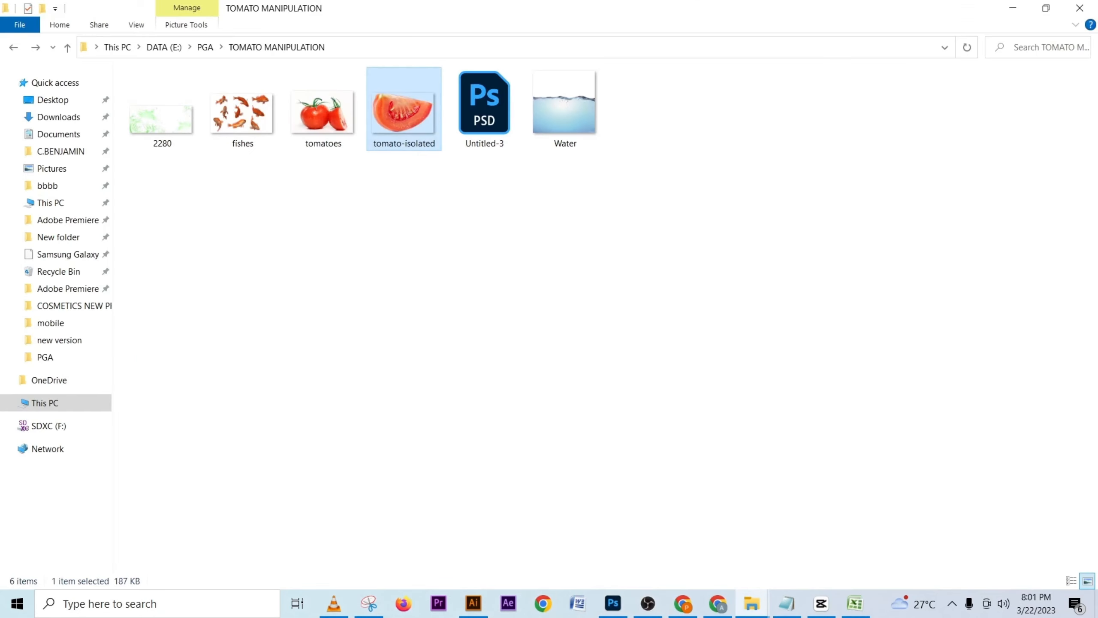
left_click_drag(565, 108, 549, 434)
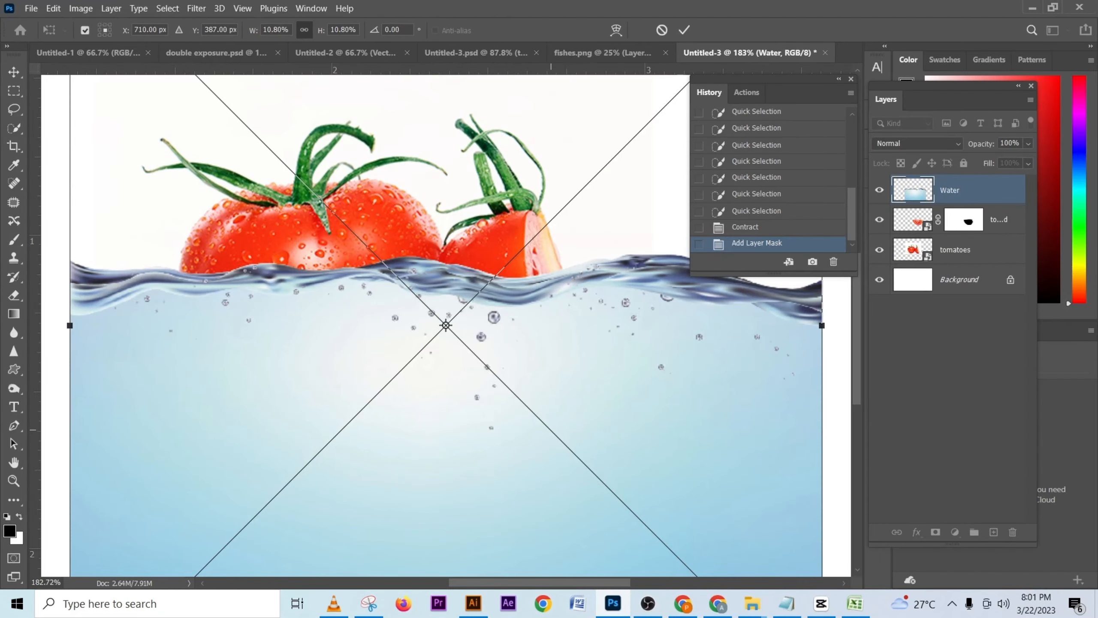
key("ctrl+0")
left_click_drag(313, 507, 407, 413)
left_click_drag(465, 386, 497, 382)
left_click_drag(579, 406, 590, 416)
left_click_drag(517, 358, 529, 332)
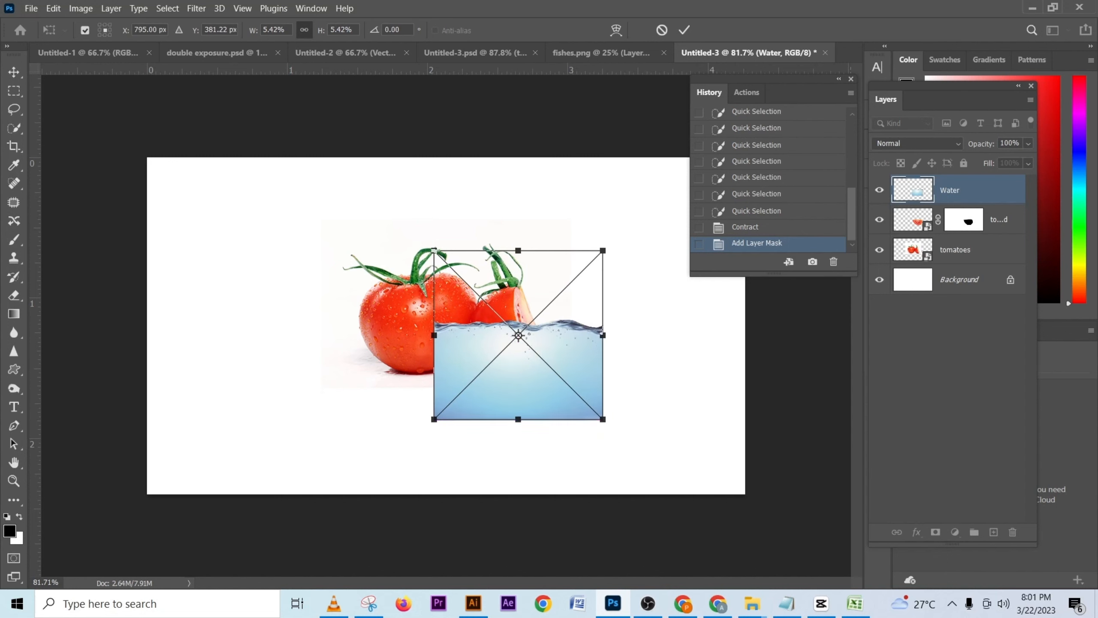
key("Return")
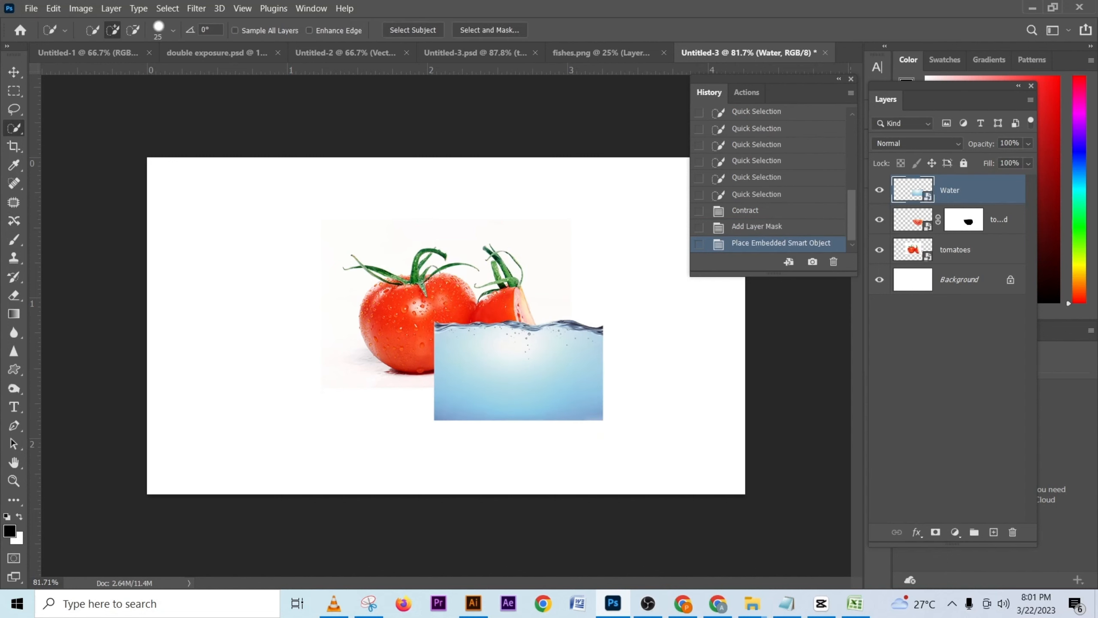
- Convert the Water layer to a smart object and lower its opacity to 68%
right_click(951, 190)
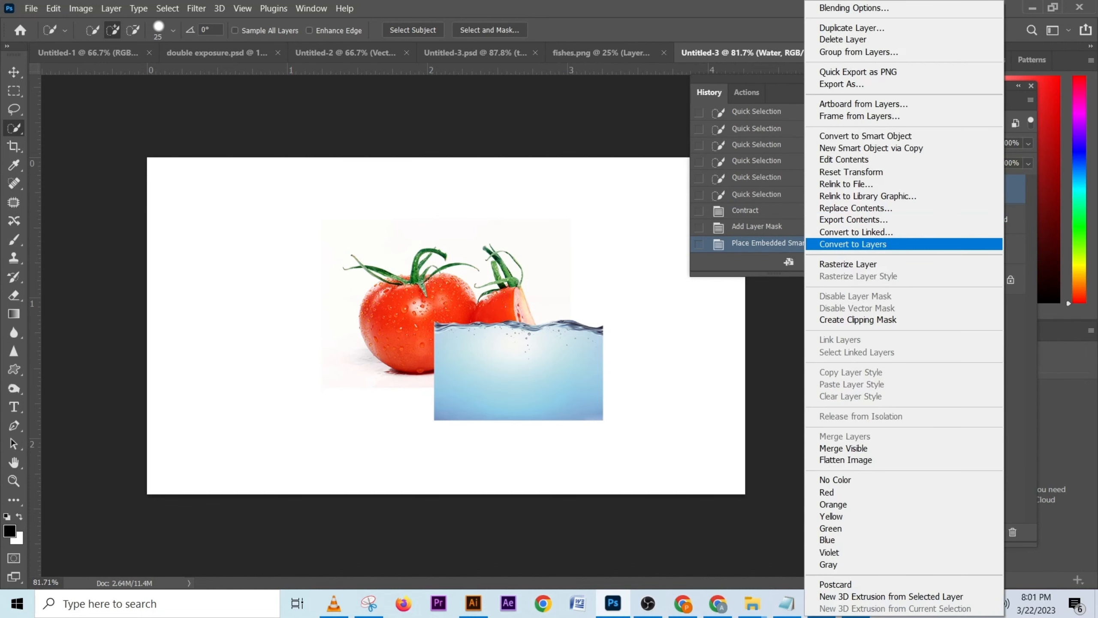
left_click(878, 137)
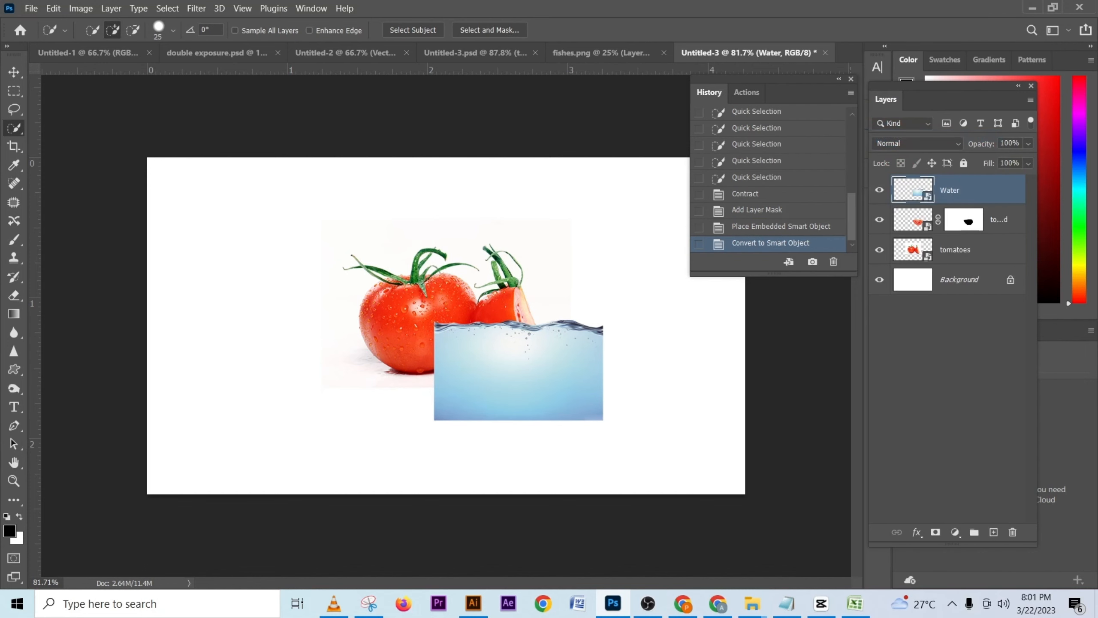
left_click(1028, 143)
left_click_drag(1030, 160, 1006, 160)
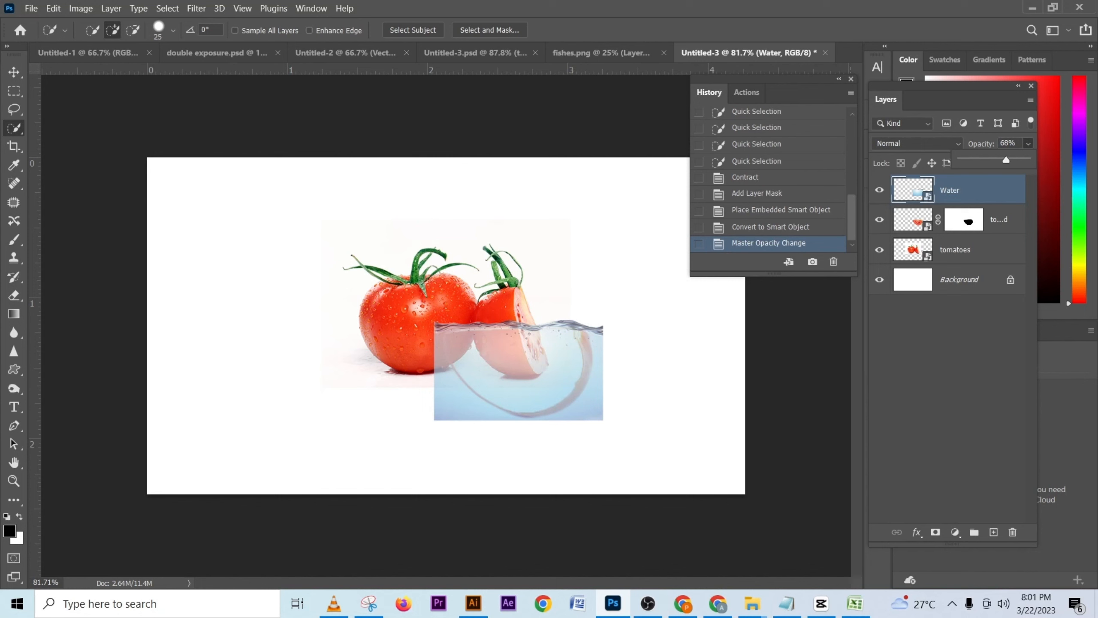
- Move the water over the hollow wedge so its surface lines up with the wedge's upper edge
left_click(14, 72)
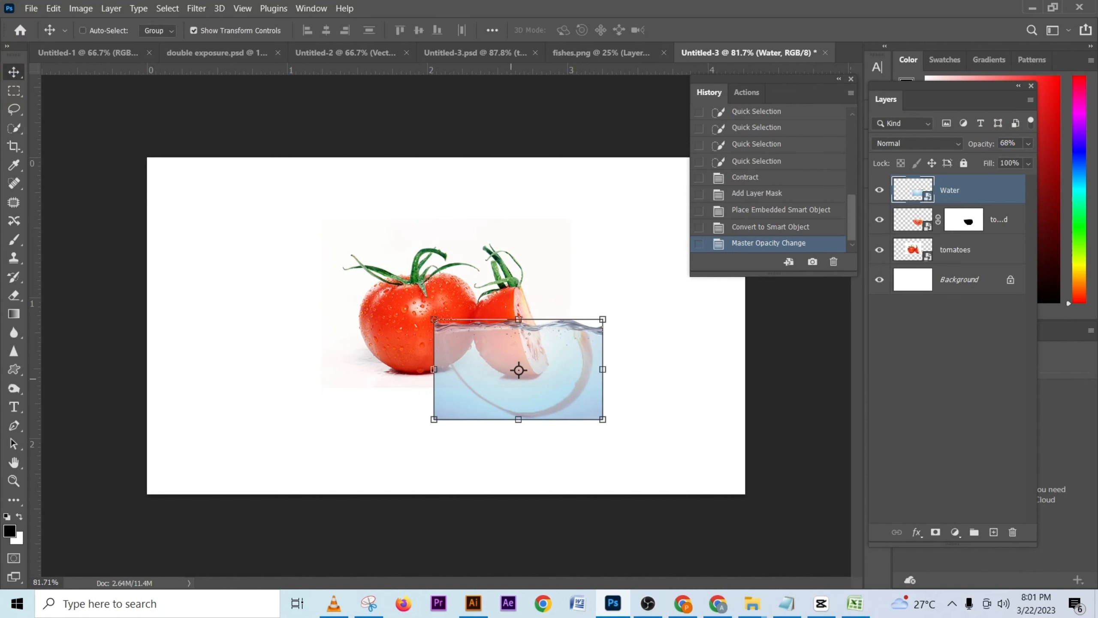
scroll(446, 327, "up", 3)
left_click_drag(560, 327, 544, 346)
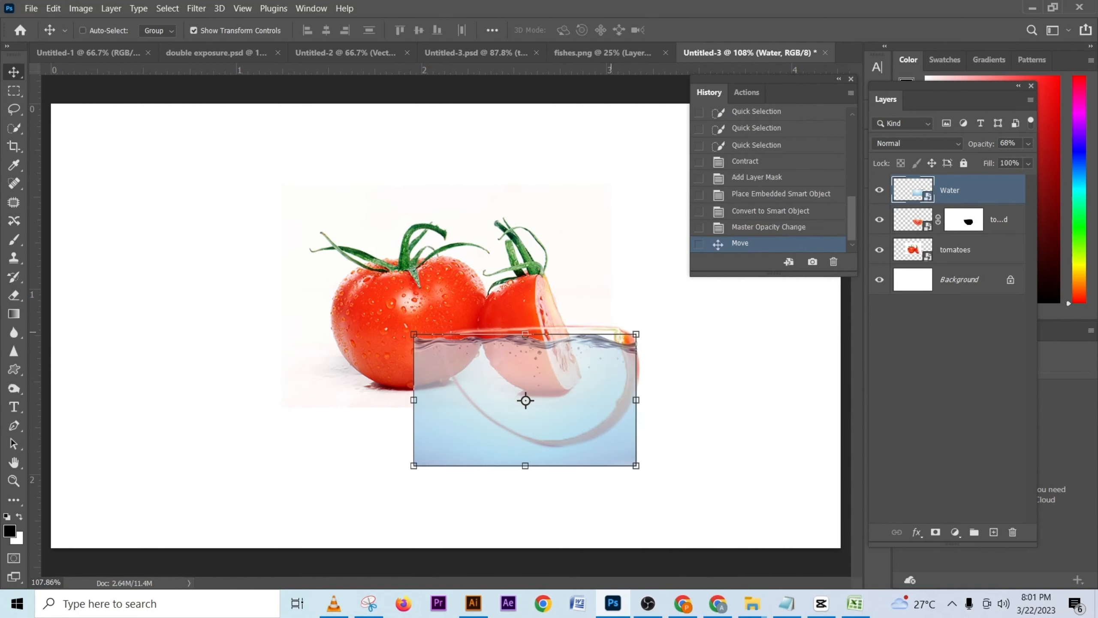
mouse_move(619, 340)
left_mouse_down()
mouse_move(599, 327)
mouse_move(606, 343)
left_mouse_up()
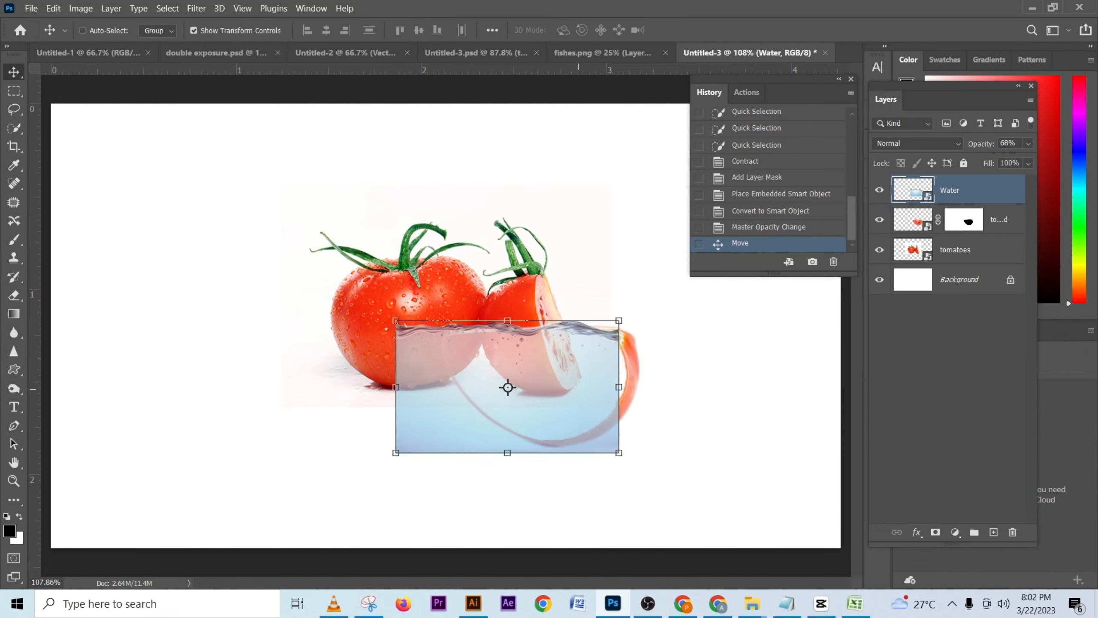
- Warp the water's right side outward to follow the wedge's curved skin, pulling its upper-right corner slightly inward
key("ctrl+t")
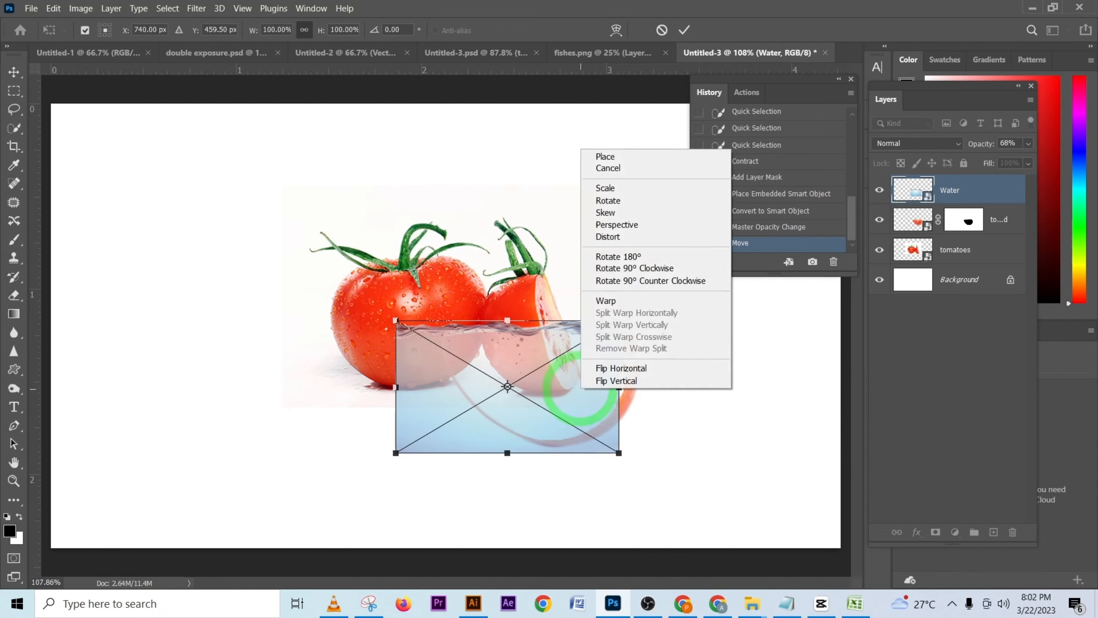
right_click(582, 150)
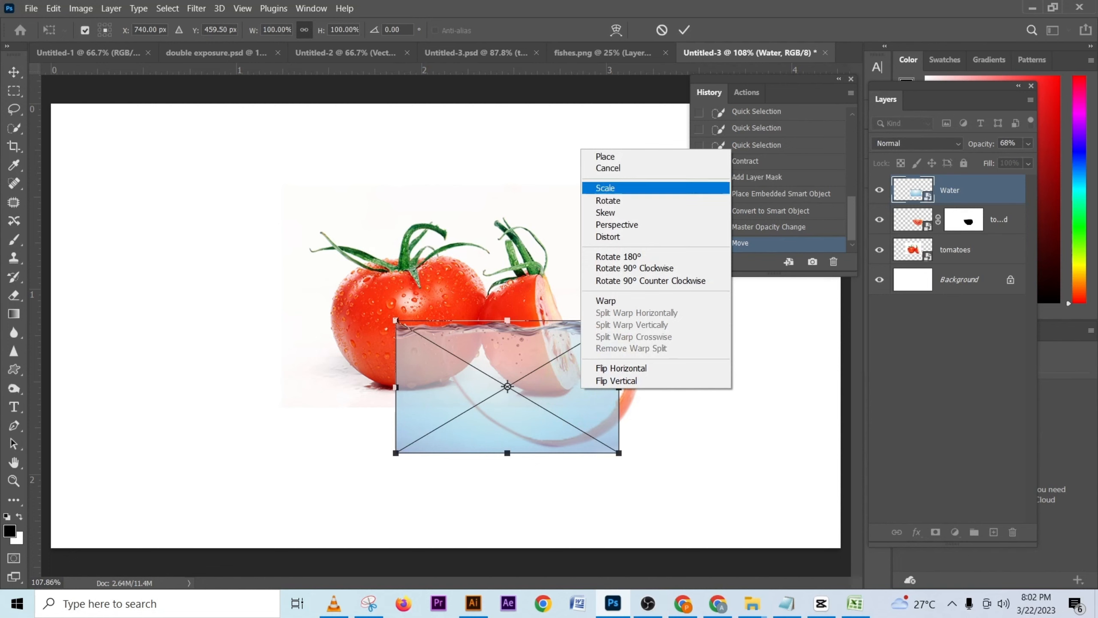
left_click(605, 300)
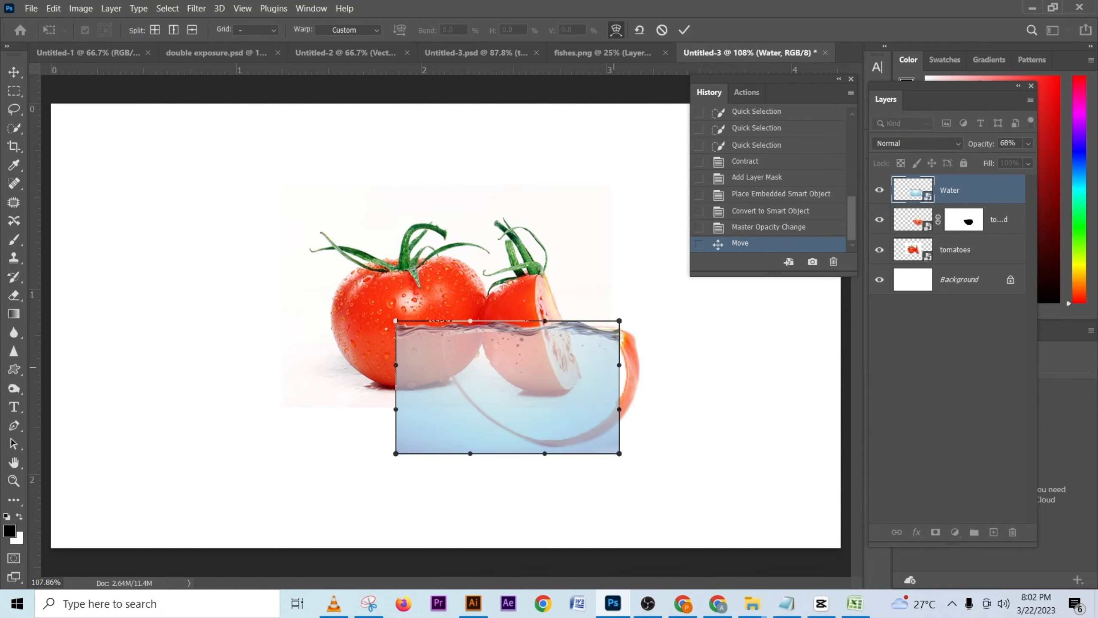
left_click_drag(619, 365, 630, 366)
left_click_drag(618, 409, 638, 410)
left_click_drag(629, 366, 641, 365)
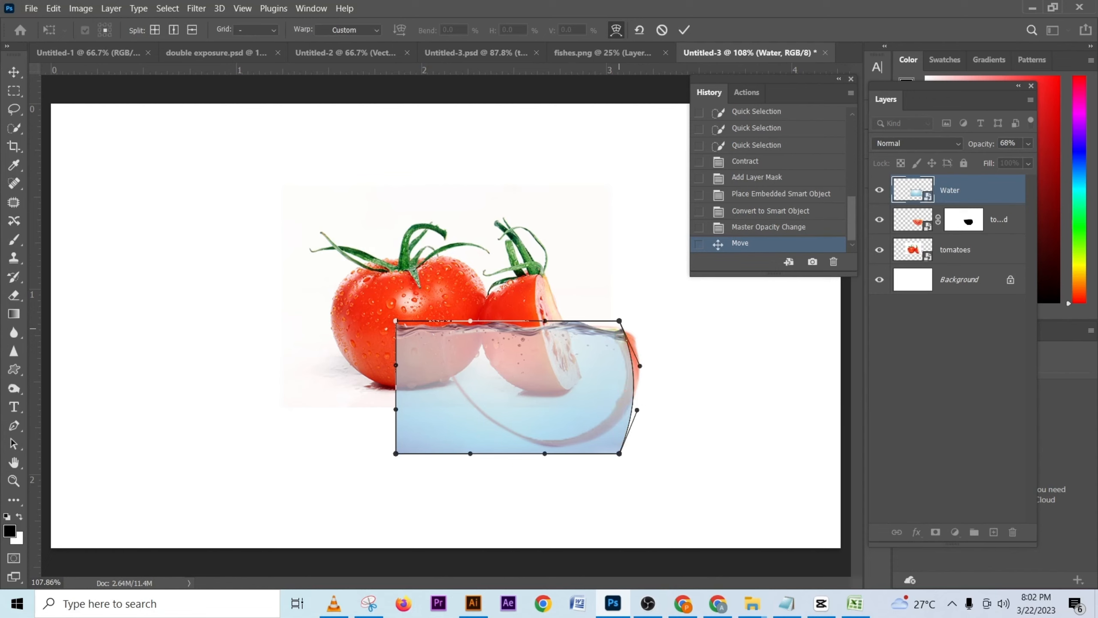
left_click_drag(619, 320, 610, 320)
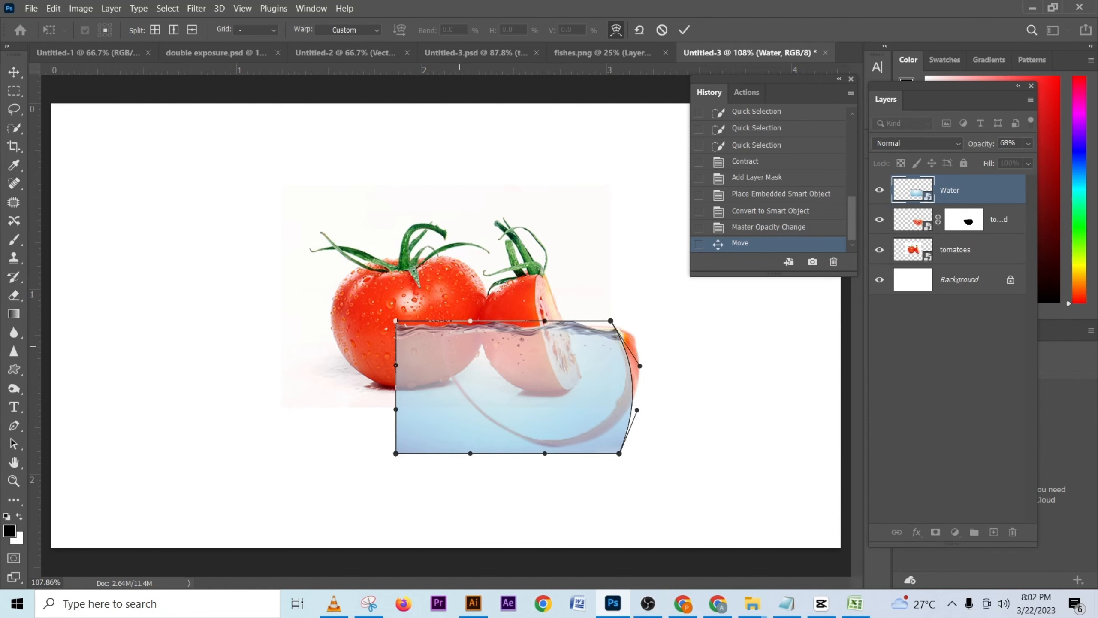
- Warp the water's surface to follow the wedge's upper edge, and apply the transformation
left_click_drag(521, 335, 530, 335)
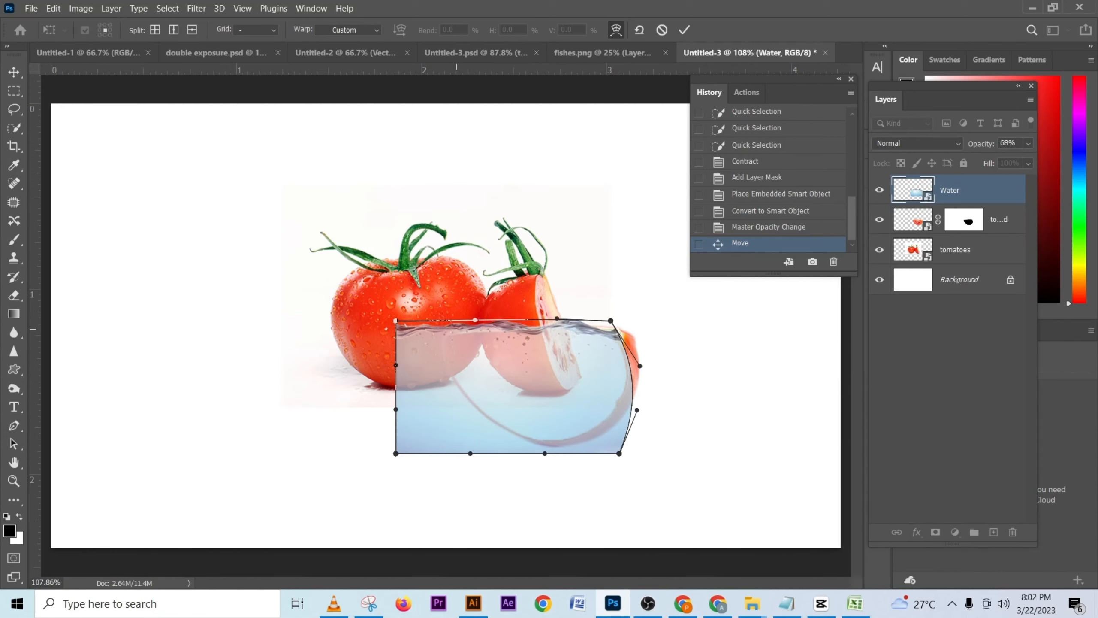
left_click_drag(458, 328, 450, 333)
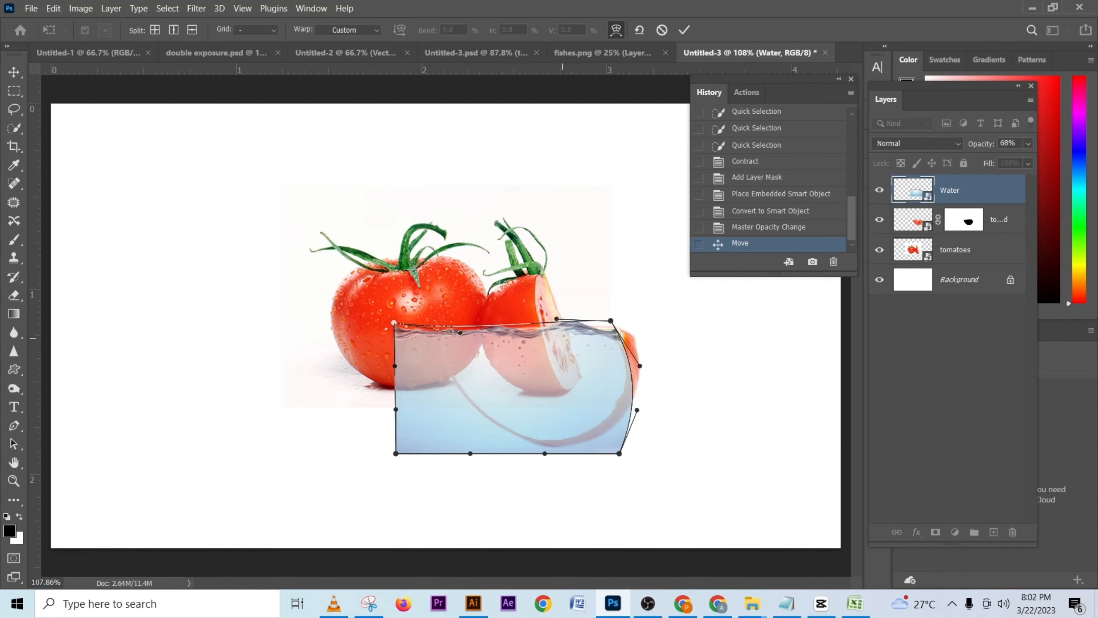
left_click_drag(460, 333, 459, 327)
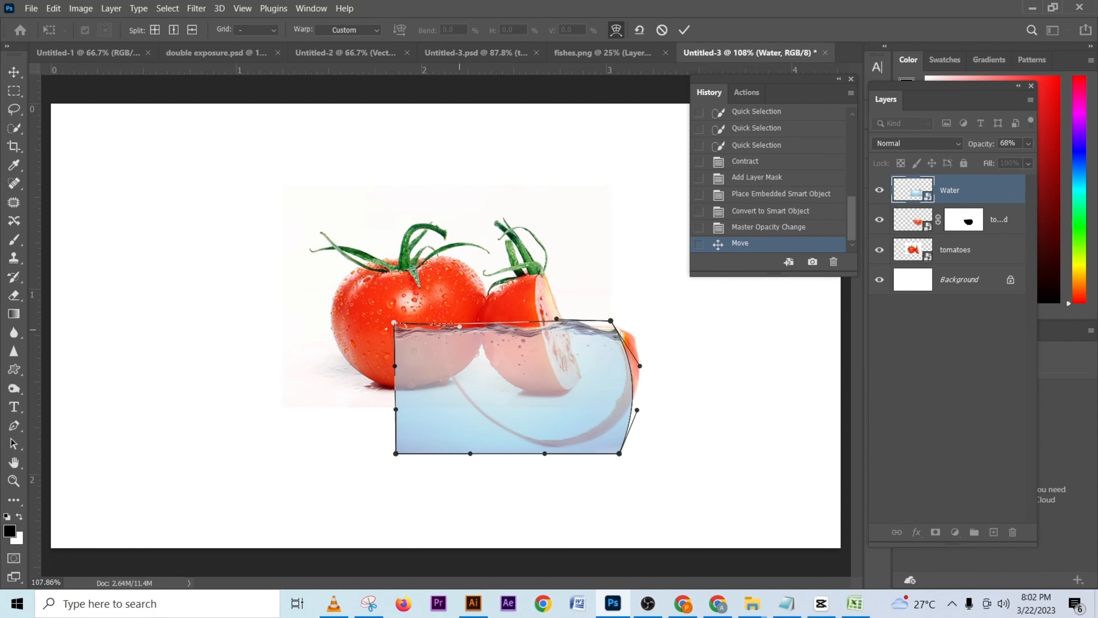
left_click(684, 30)
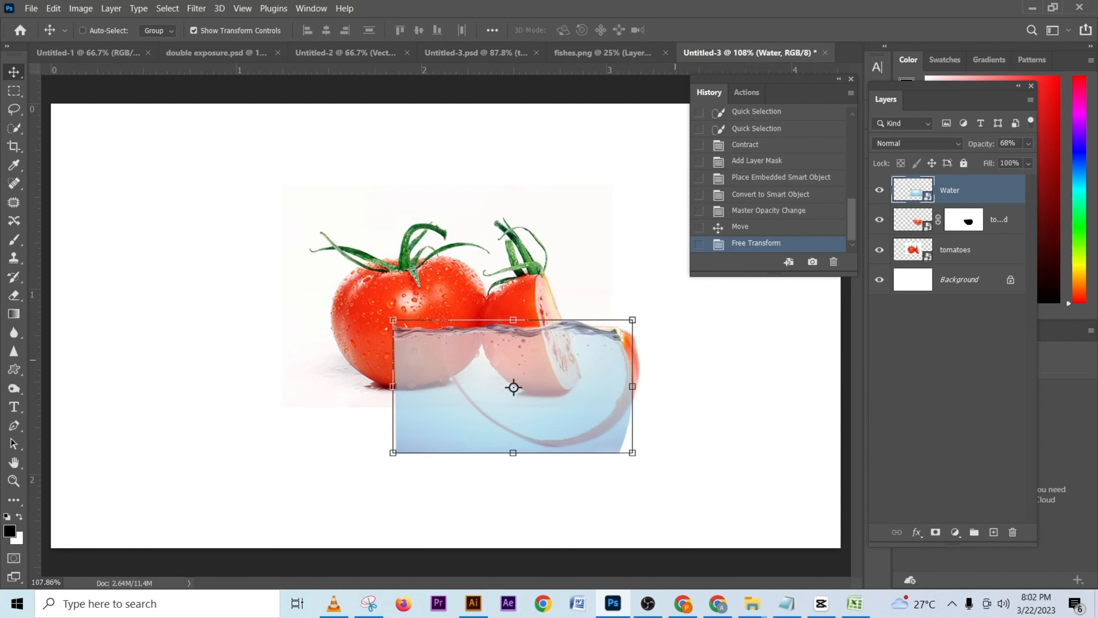
- Set the Water layer's opacity to 100% and load the wedge layer's mask as a selection
left_click(1028, 144)
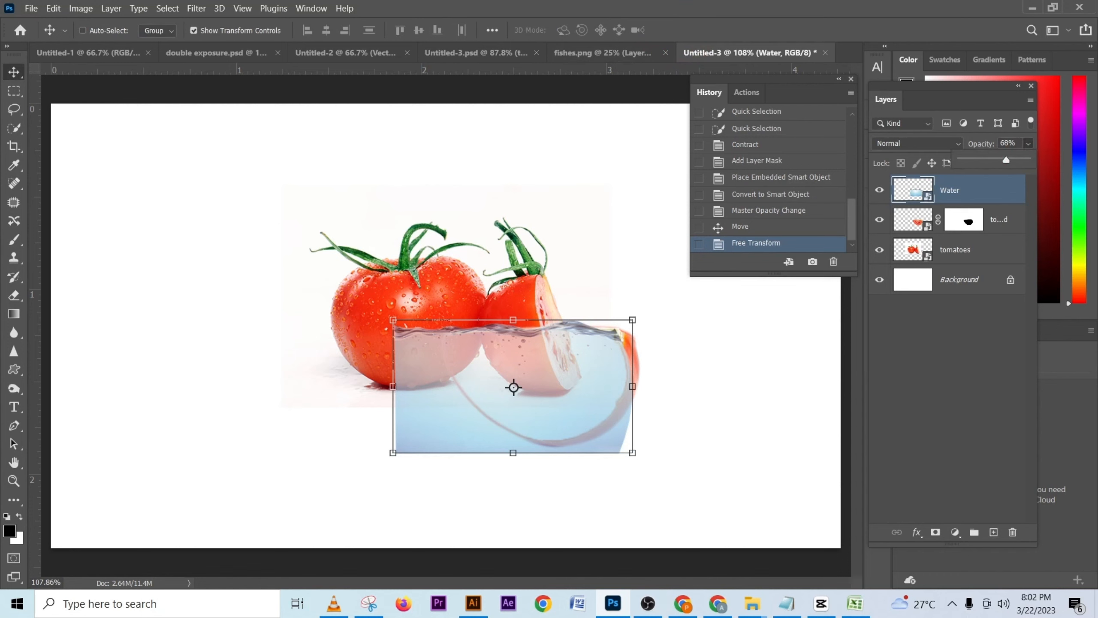
left_click_drag(1005, 160, 1039, 160)
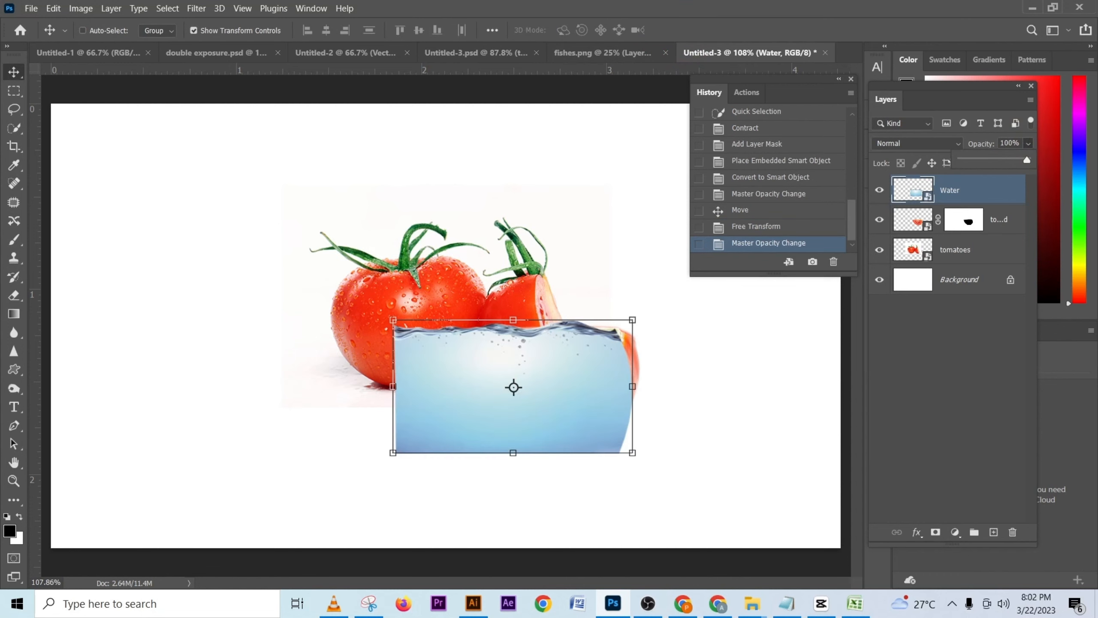
key("ctrl")
left_click(963, 221, "ctrl")
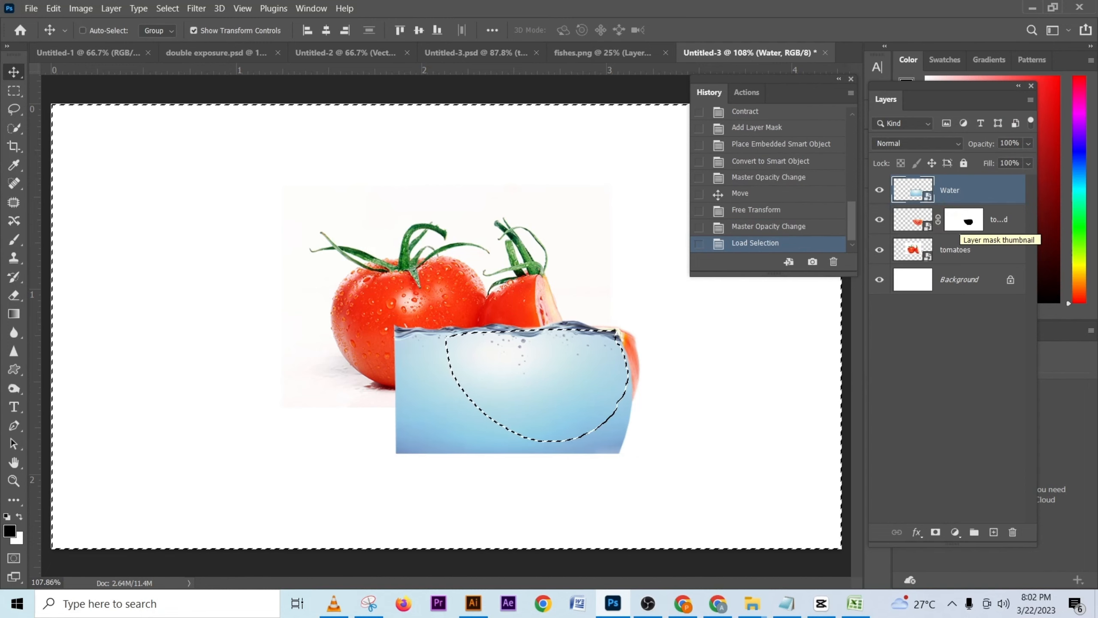
- Try copying the wedge layer's mask onto the Water layer and inverting the copy, and undo both changes
key("ctrl+z")
left_click_drag(963, 221, 969, 193)
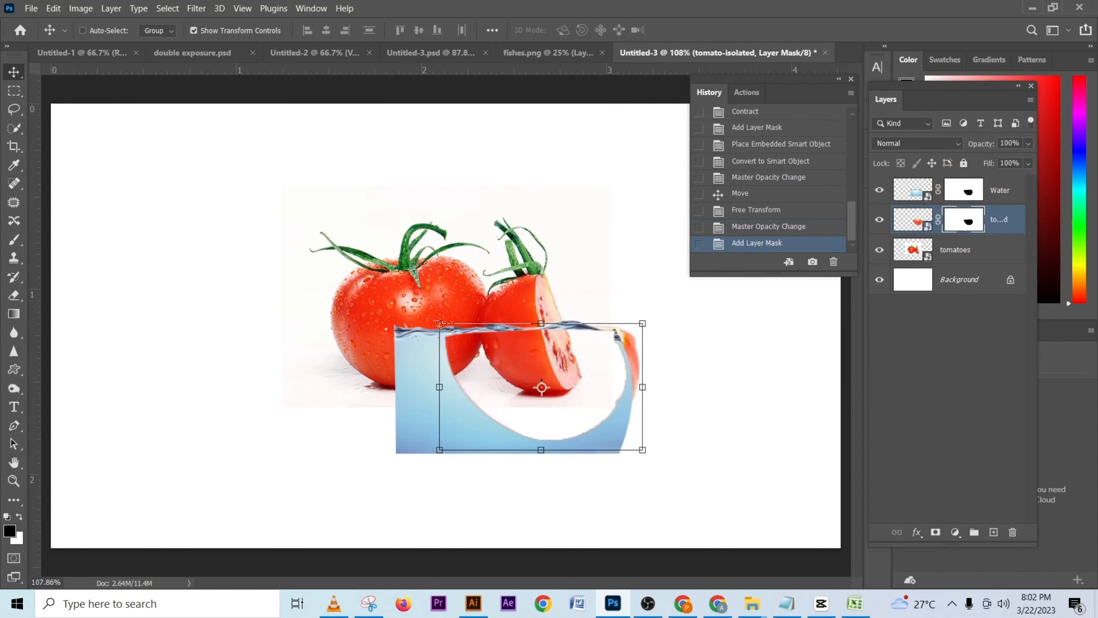
left_click(964, 190)
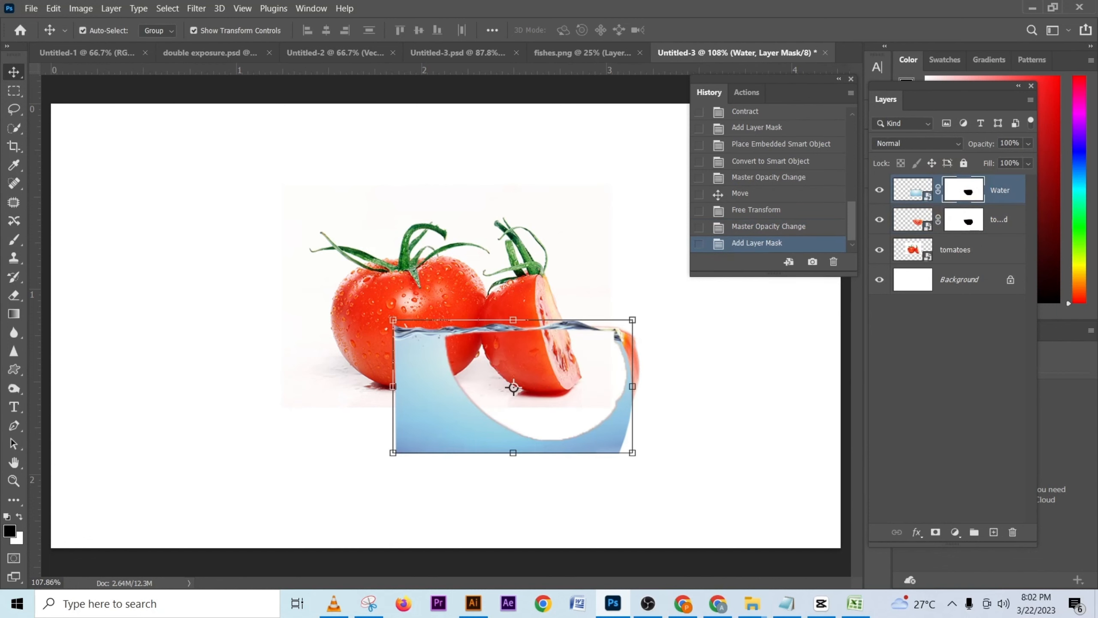
key("ctrl+i")
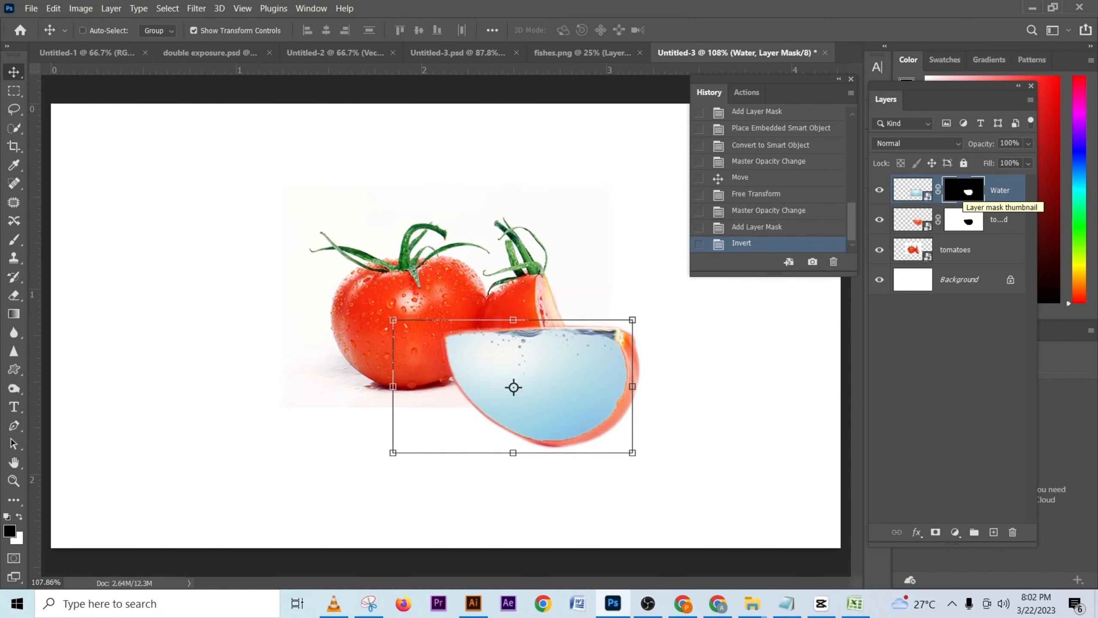
key("ctrl+z")
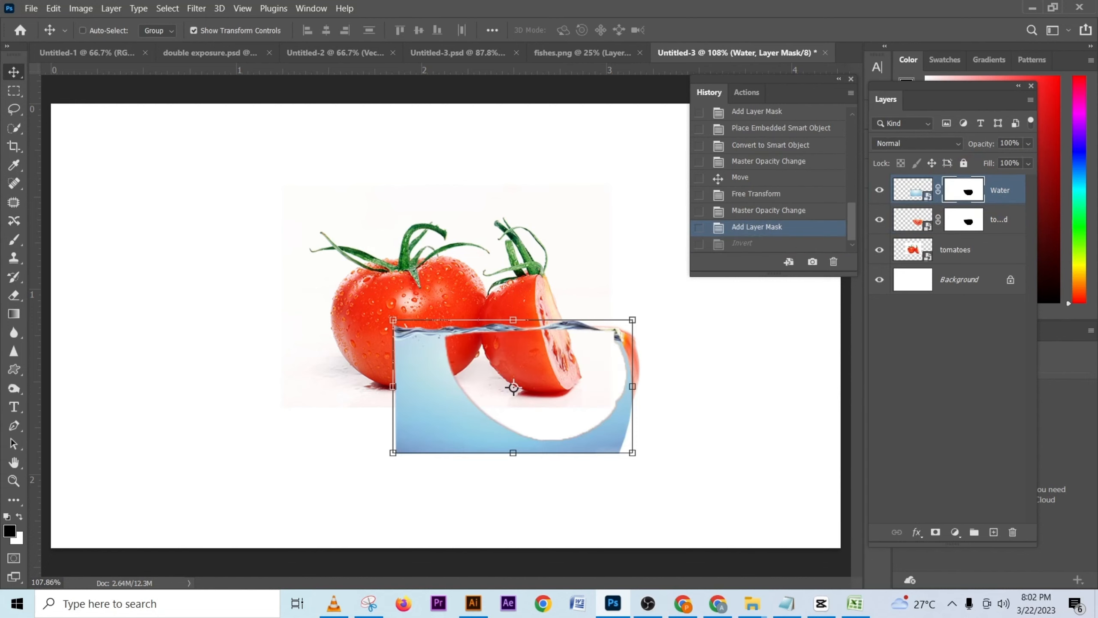
key("ctrl+z")
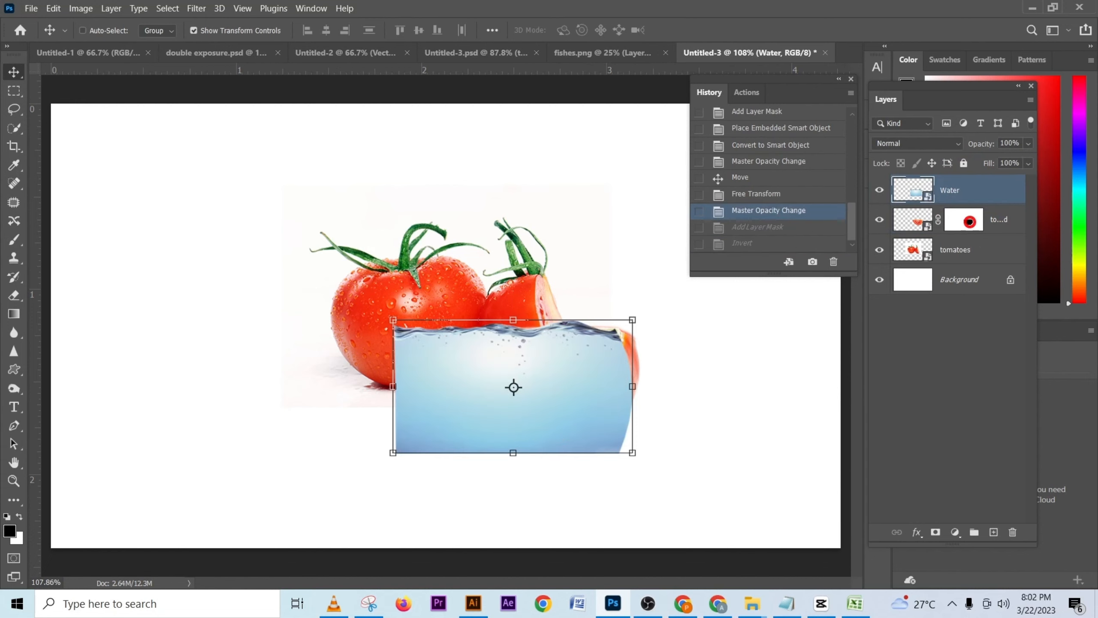
- Load the wedge layer's mask as a selection and add an inverted mask from it to the Water layer, confining the water to the hollow
left_click(964, 220)
left_click(960, 191)
key("ctrl")
left_click(962, 219, "ctrl")
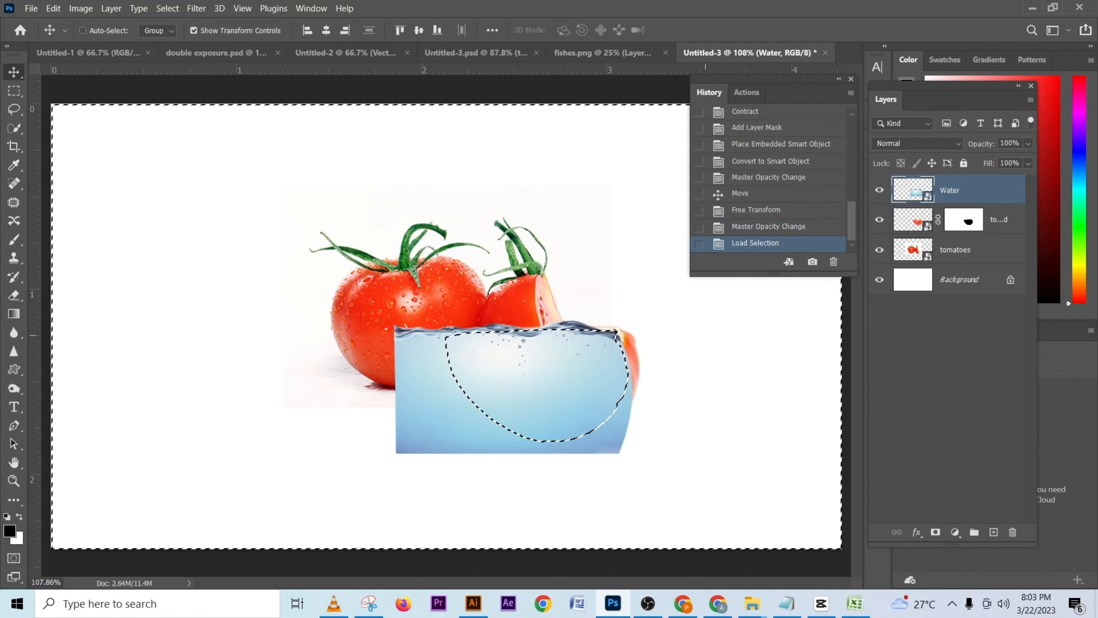
left_click(936, 531)
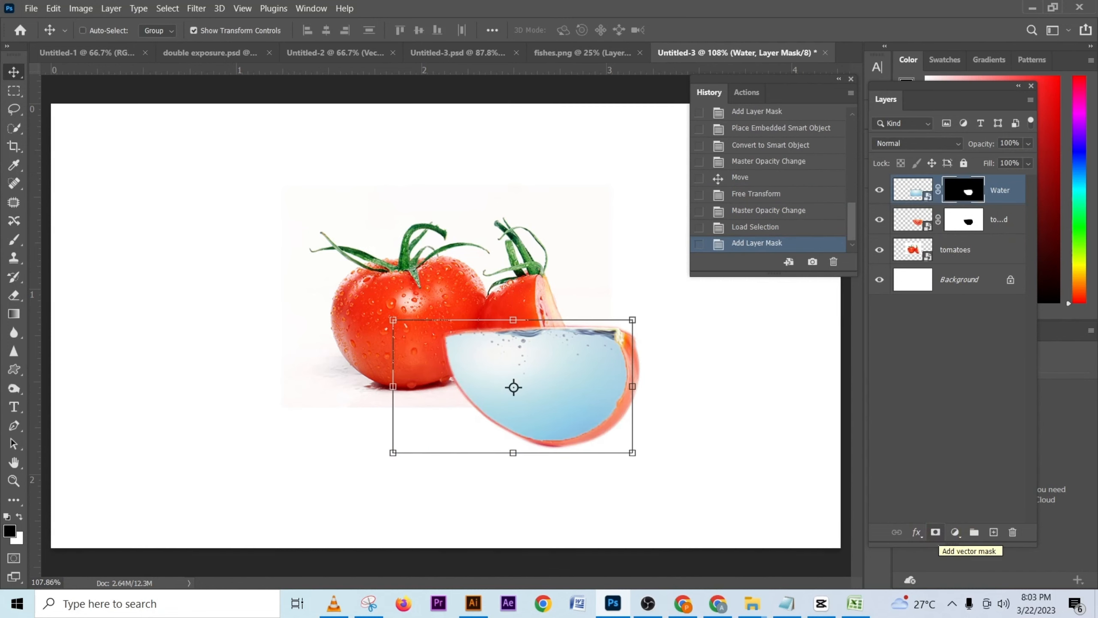
- Paint black along the wedge's upper rim on its layer mask, using a 44 px soft round brush with 0% hardness and 100% flow
scroll(577, 389, "up", 5)
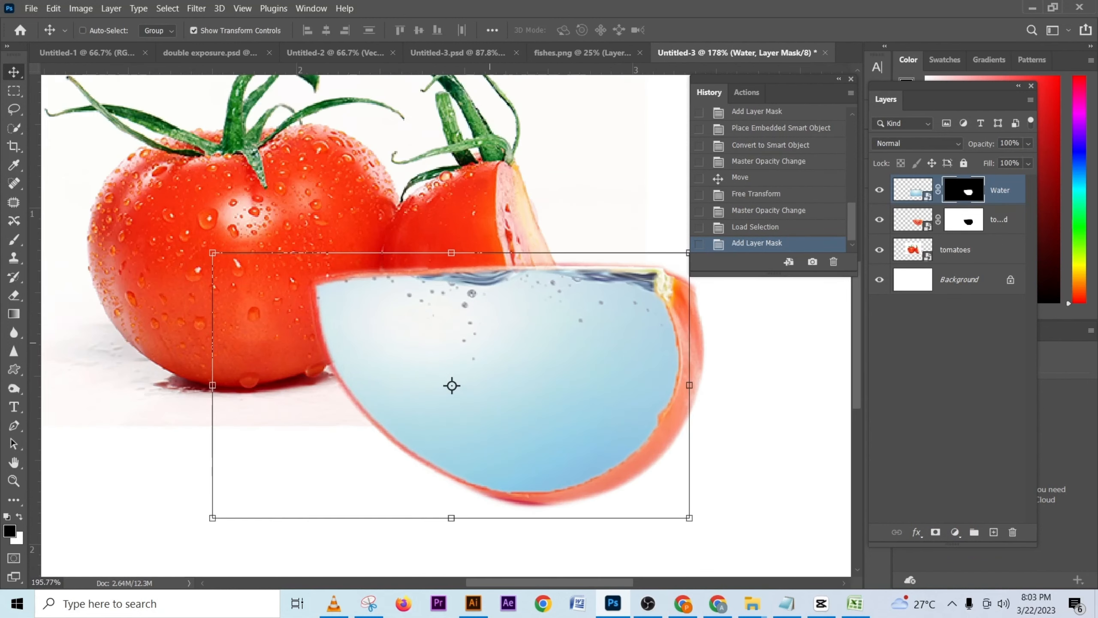
scroll(575, 388, "down", 3)
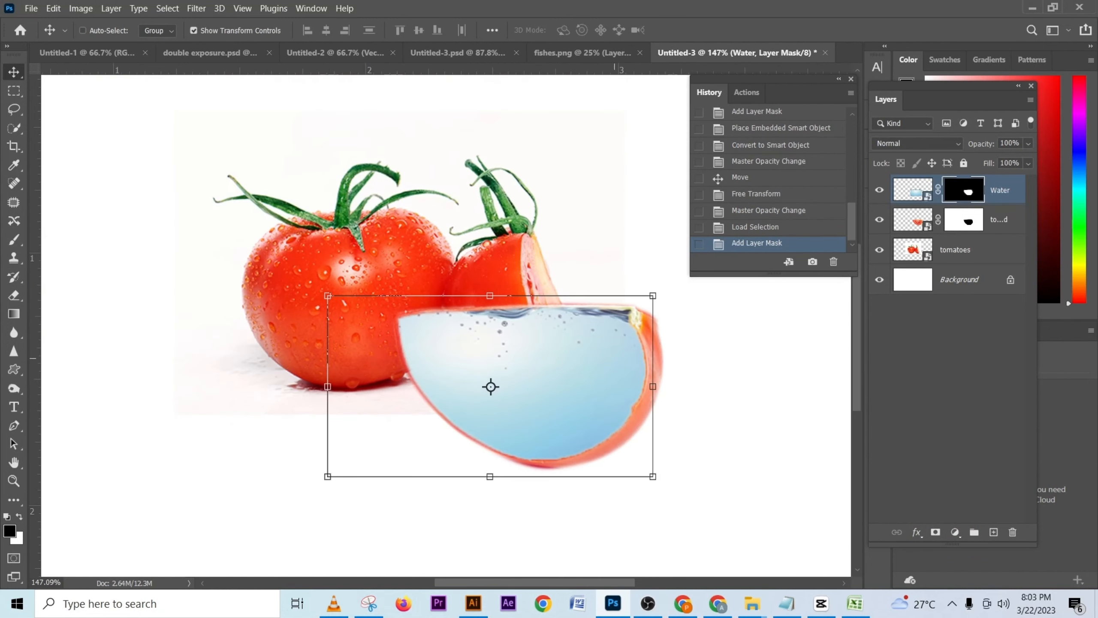
scroll(610, 354, "up", 1)
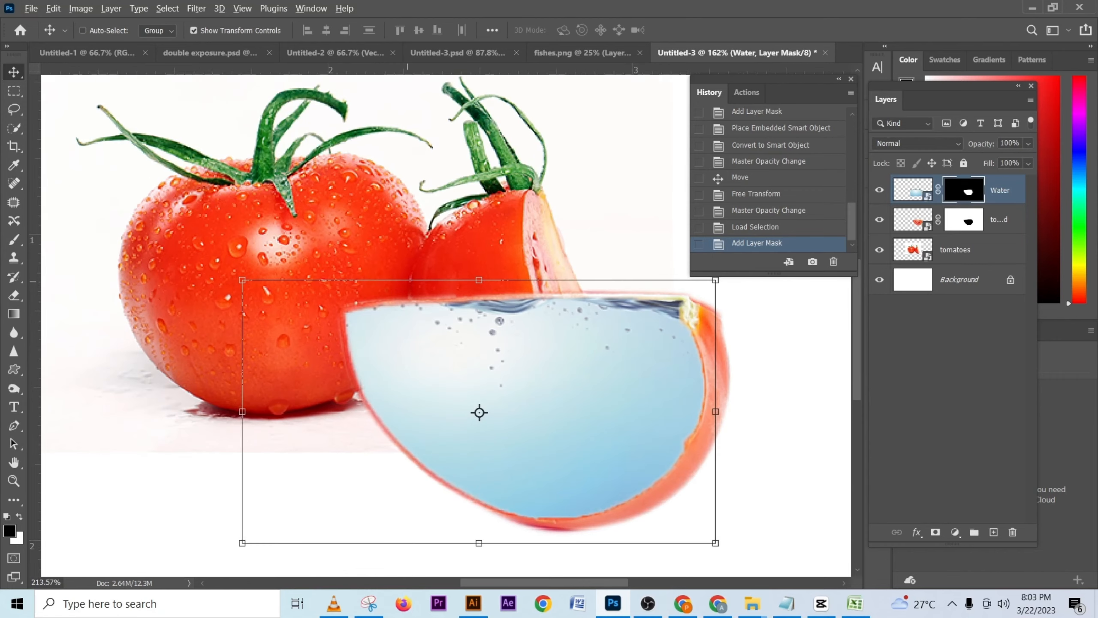
scroll(479, 320, "up", 1)
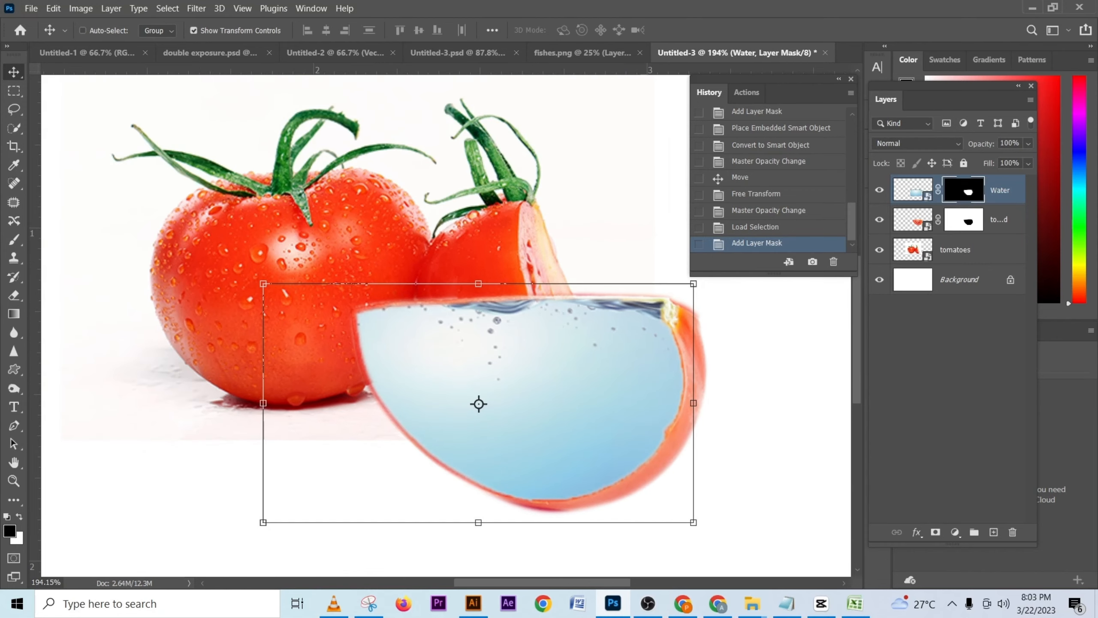
left_click(963, 219)
key("b")
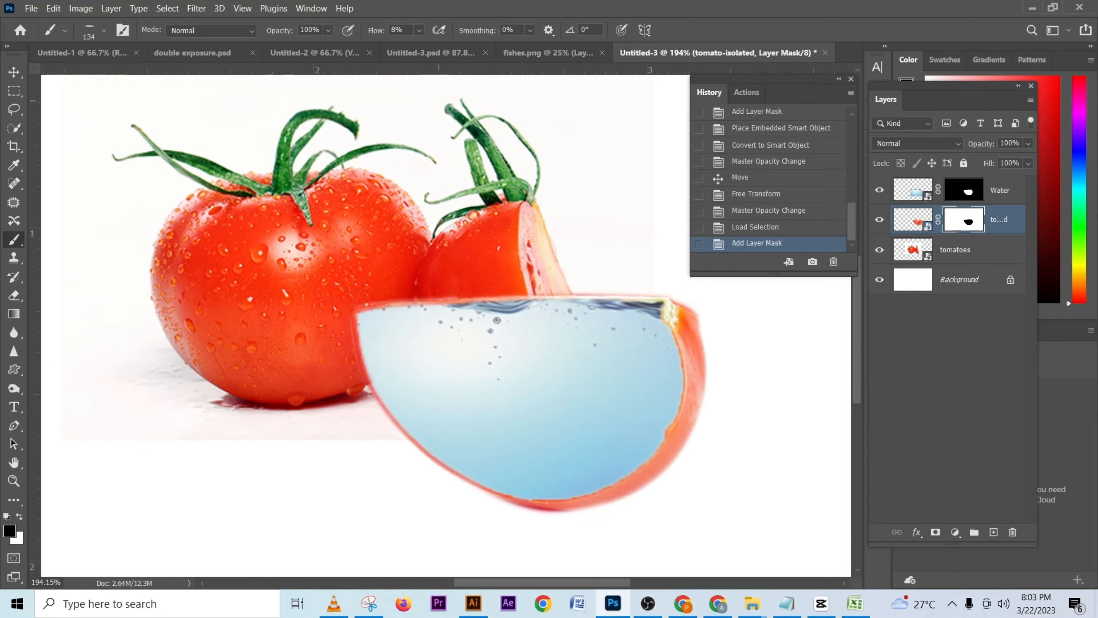
left_click(104, 30)
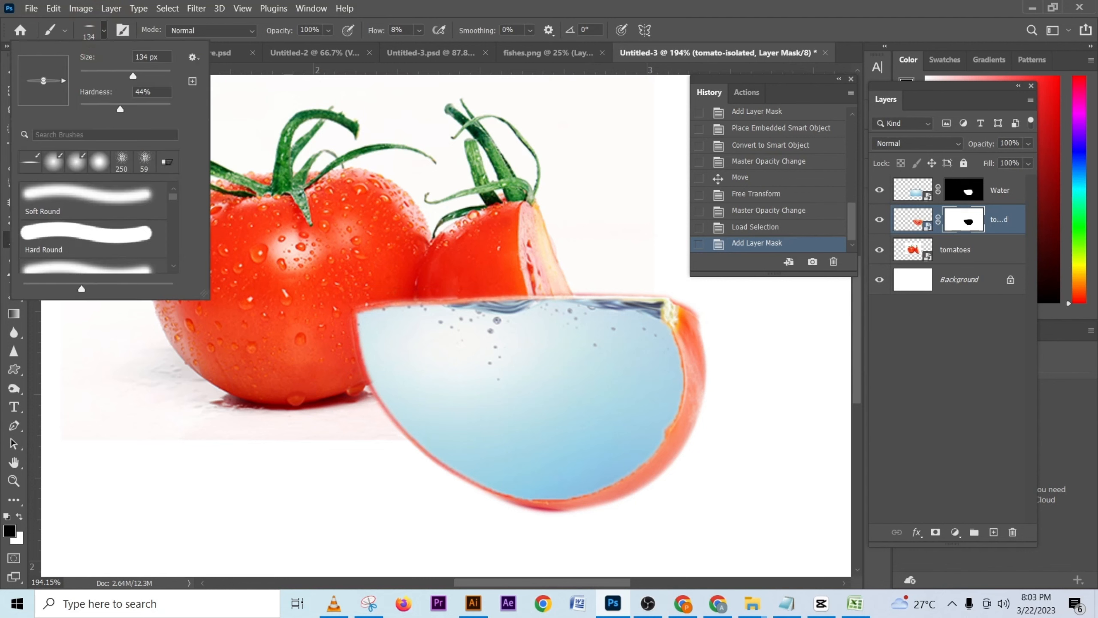
left_click(32, 161)
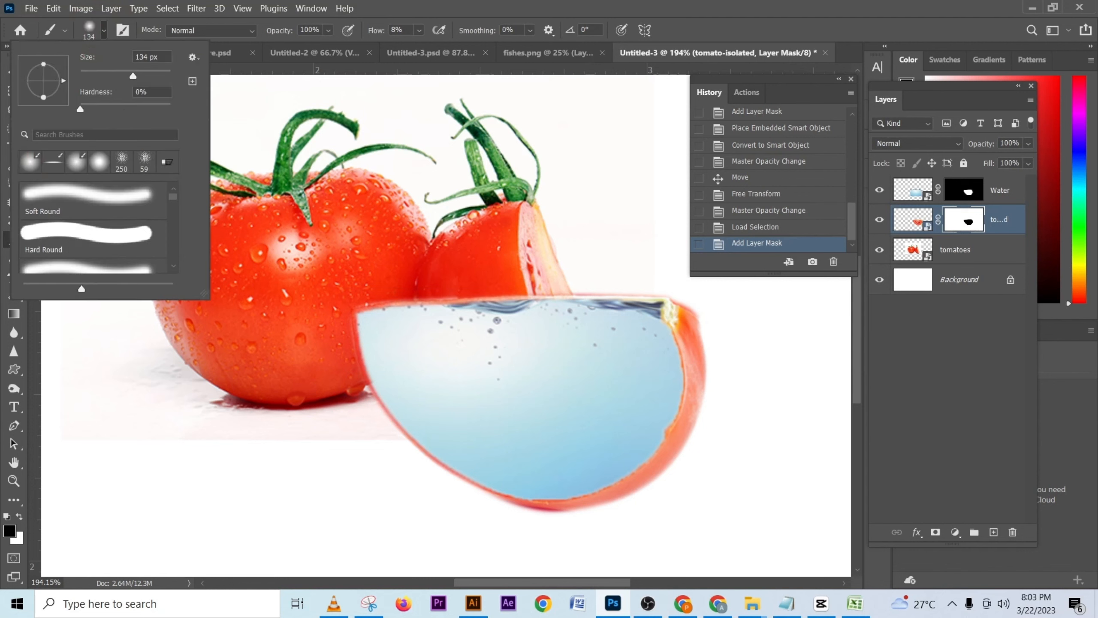
left_click_drag(407, 273, 331, 273)
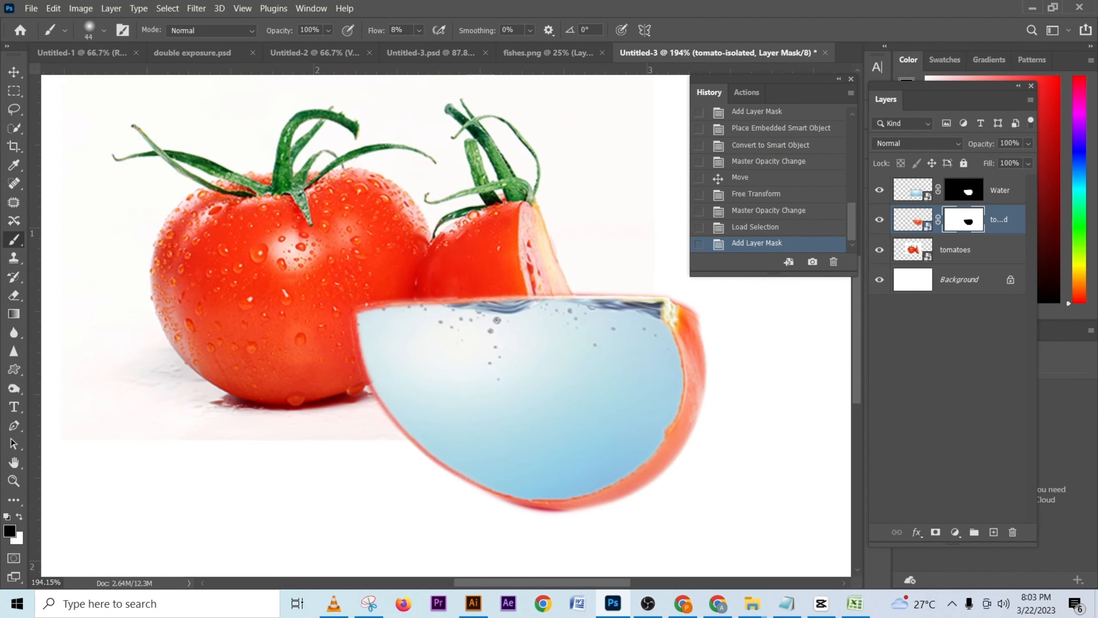
left_click(418, 30)
left_click_drag(422, 46, 538, 60)
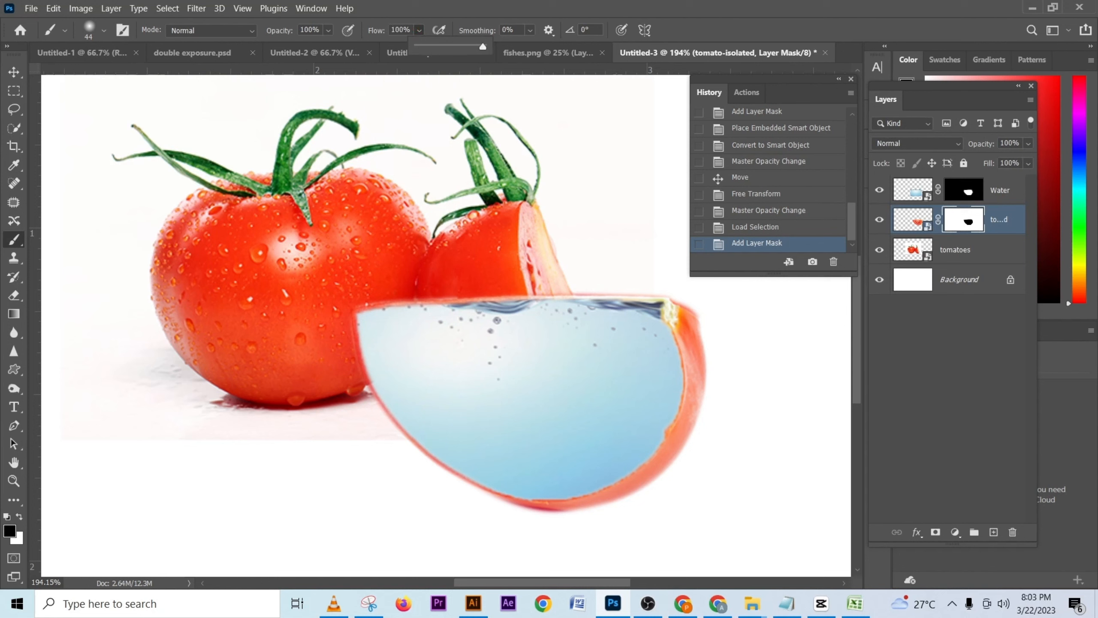
mouse_move(365, 306)
left_mouse_down()
mouse_move(650, 293)
mouse_move(603, 291)
left_mouse_up()
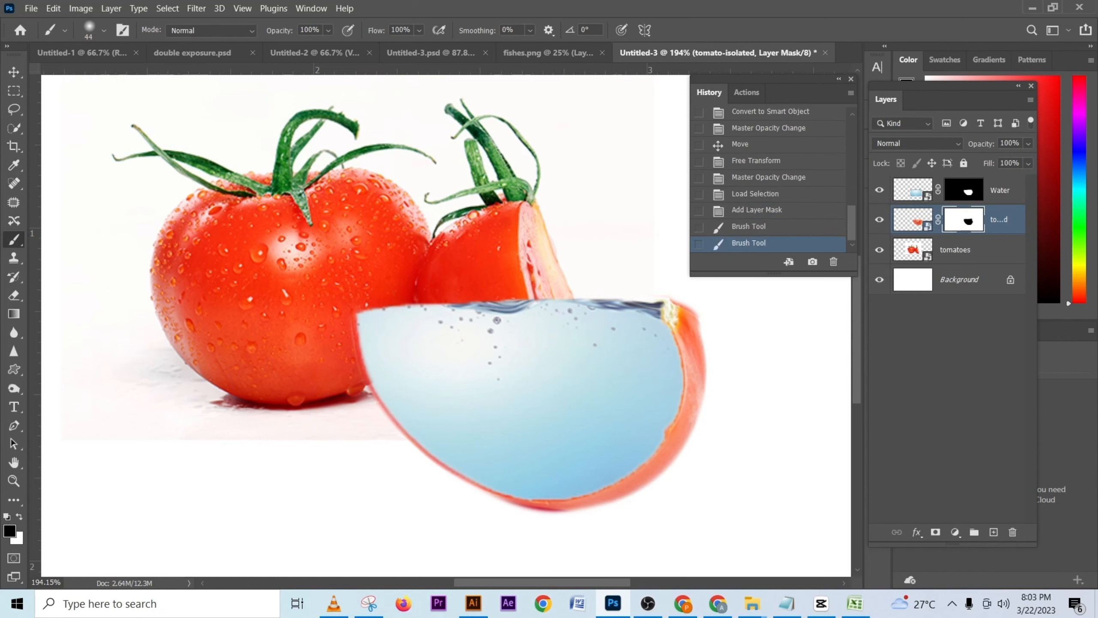
- Paint white along the surface on the Water mask to reveal the waves, and clean up the area outside the wedge's left corner in black
left_click(965, 191)
key("x")
mouse_move(631, 294)
left_mouse_down()
mouse_move(364, 306)
mouse_move(358, 329)
mouse_move(368, 317)
left_mouse_up()
left_click_drag(367, 317, 437, 314)
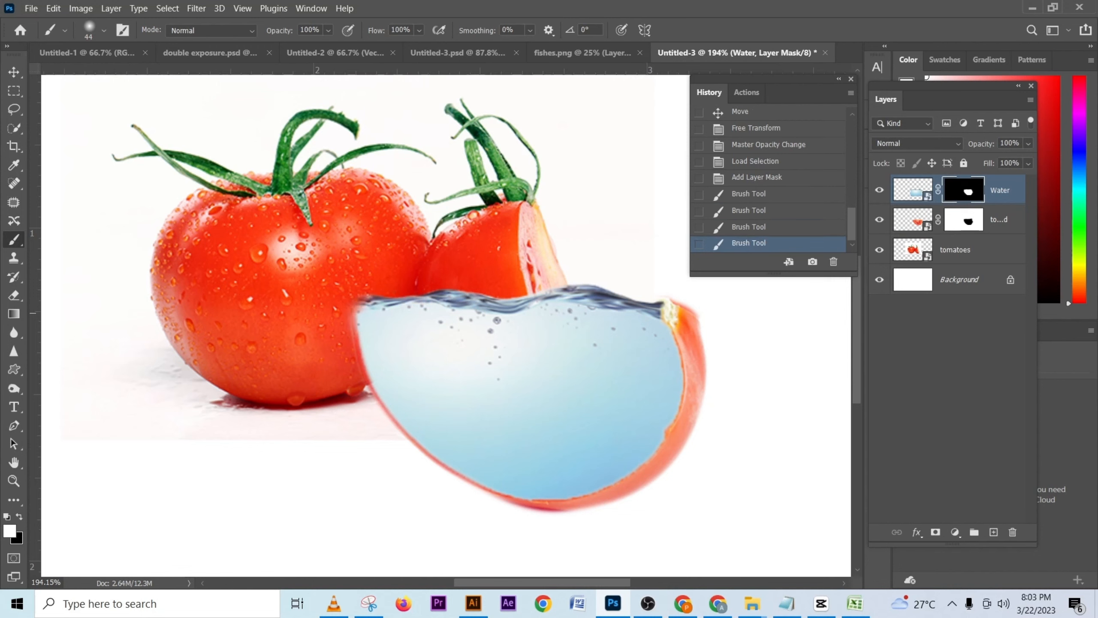
mouse_move(558, 310)
left_mouse_down()
mouse_move(606, 315)
mouse_move(375, 311)
left_mouse_up()
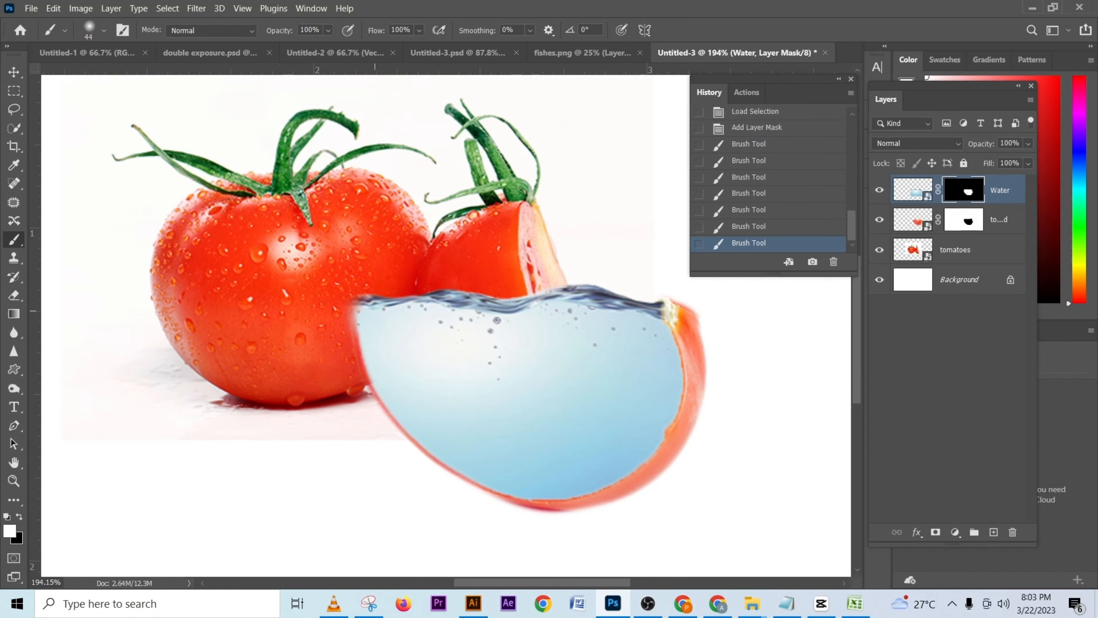
key("x")
left_click(329, 313)
scroll(330, 322, "down", 9)
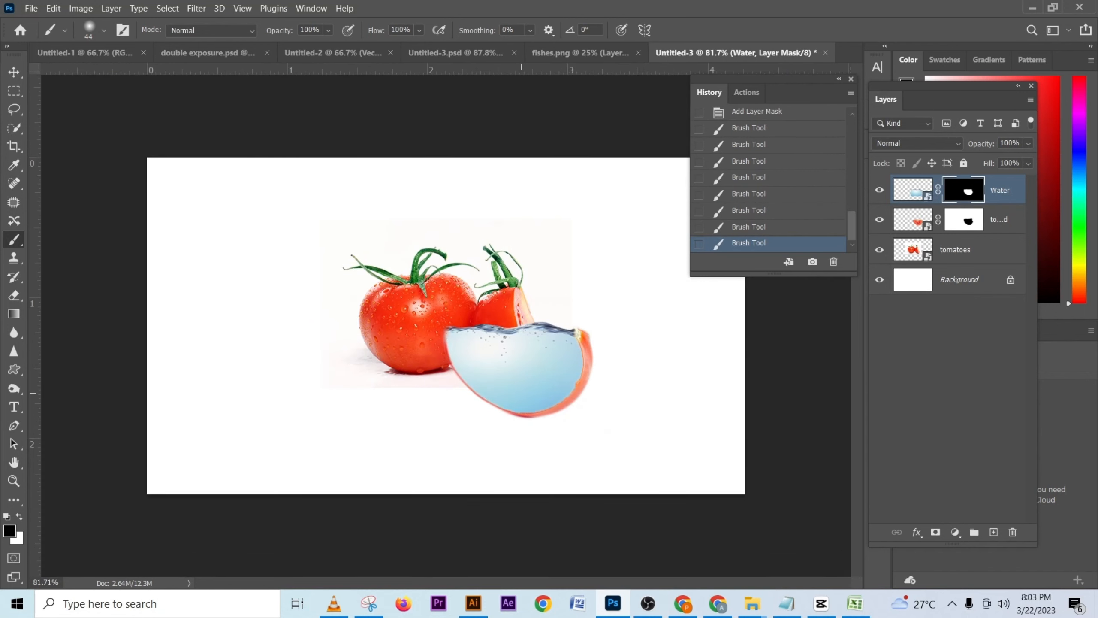
scroll(448, 328, "up", 4)
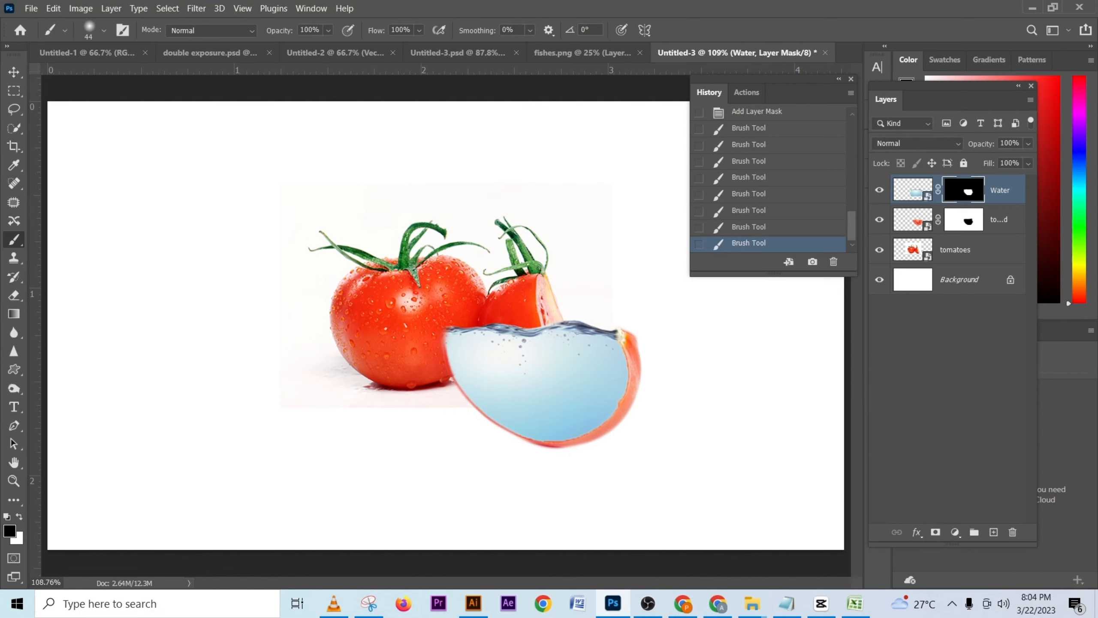
- Try the Water layer at 52% opacity, resize the brush to 71 px on the wedge mask, and restore the opacity to 100%
left_click(1028, 144)
left_click_drag(1031, 160, 996, 160)
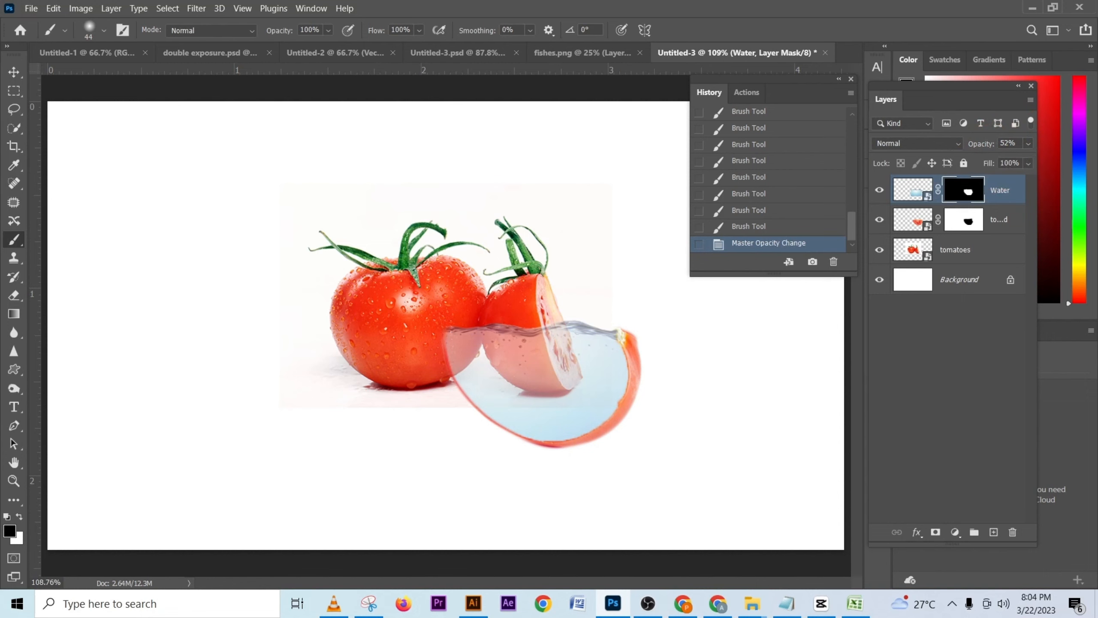
left_click(963, 220)
left_click_drag(518, 372, 531, 372)
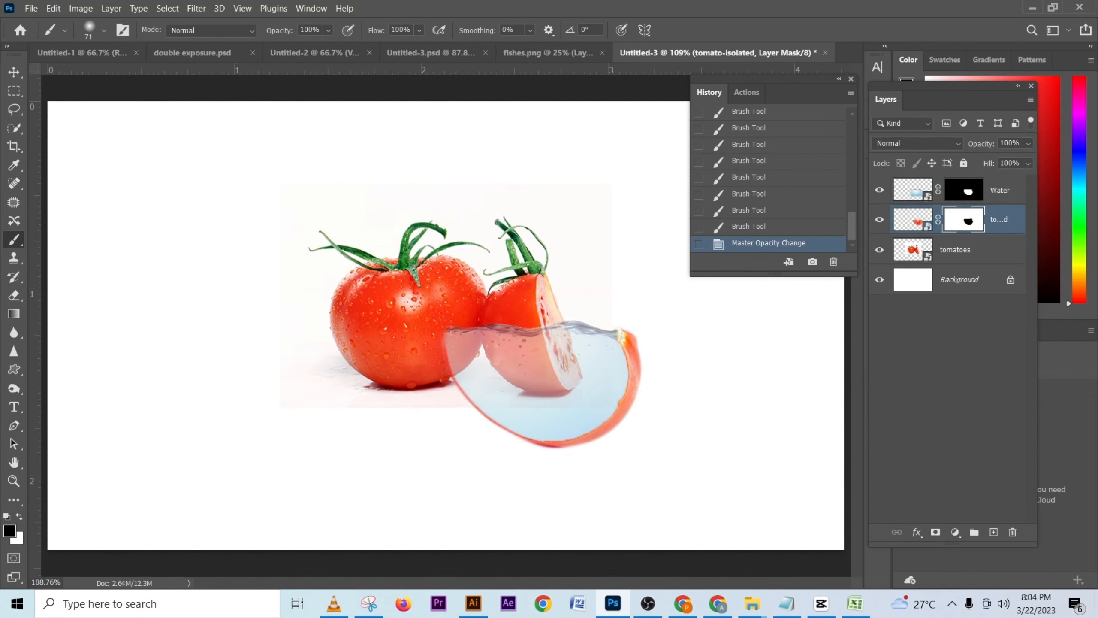
left_click(1000, 190)
left_click(1028, 144)
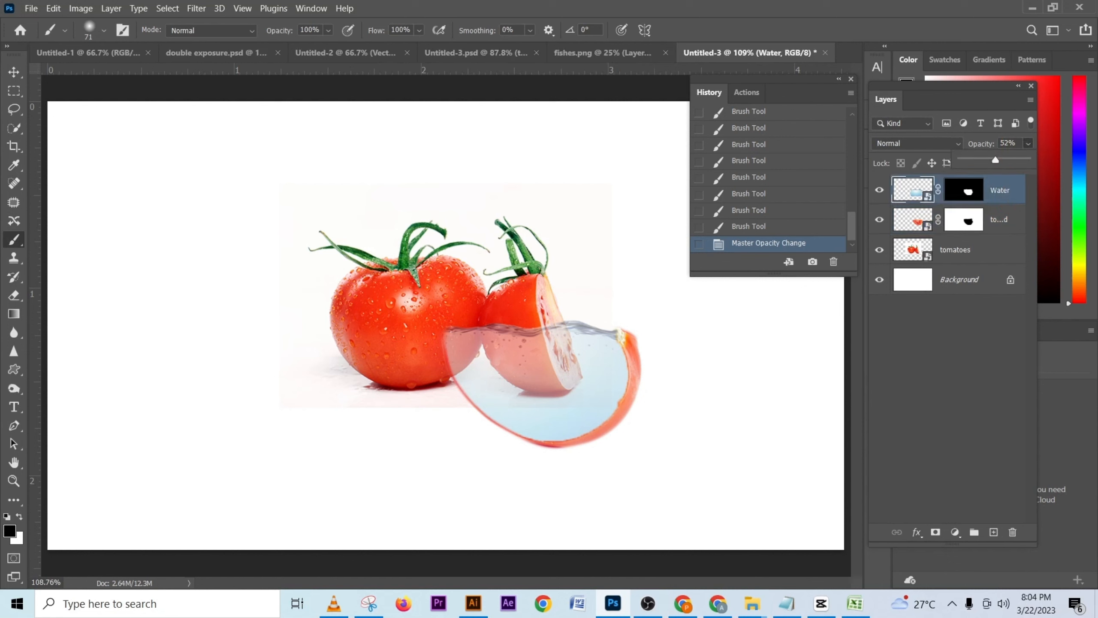
left_click_drag(995, 160, 1027, 160)
- Try a duplicate of the wedge layer above Water with its mask removed, and discard the duplicate
left_click(1014, 222)
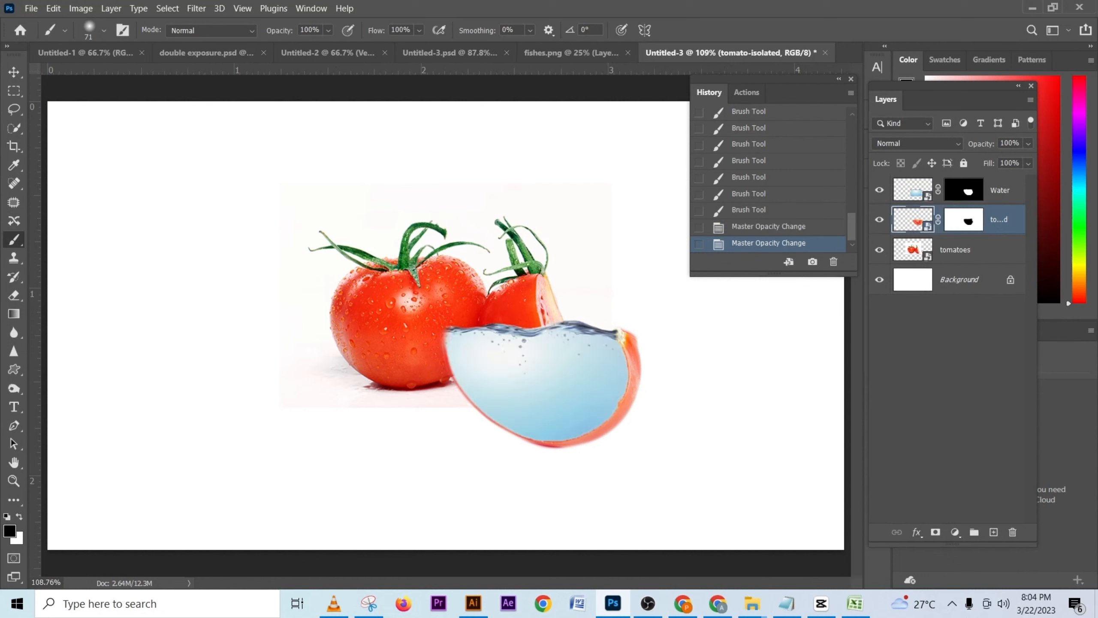
key("ctrl+j")
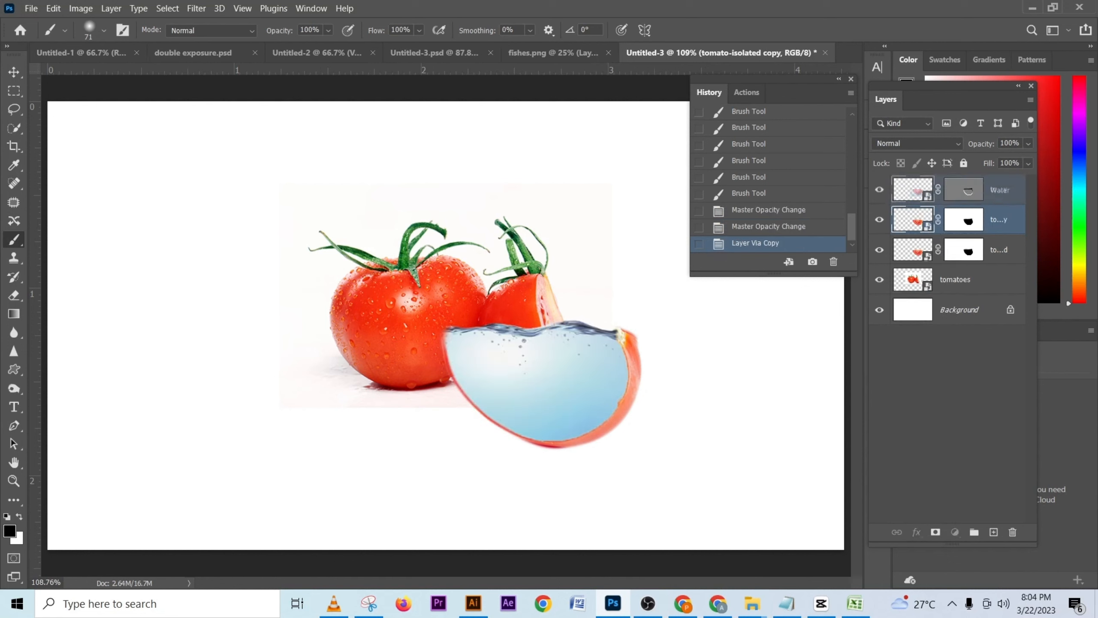
left_click_drag(1012, 220, 1013, 190)
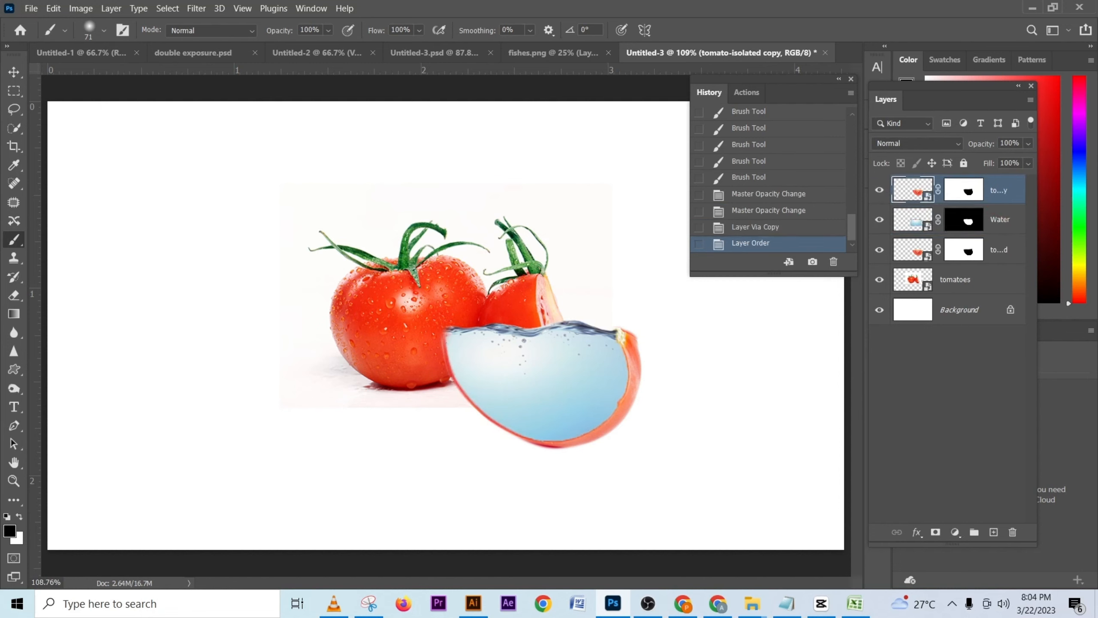
left_click(967, 191)
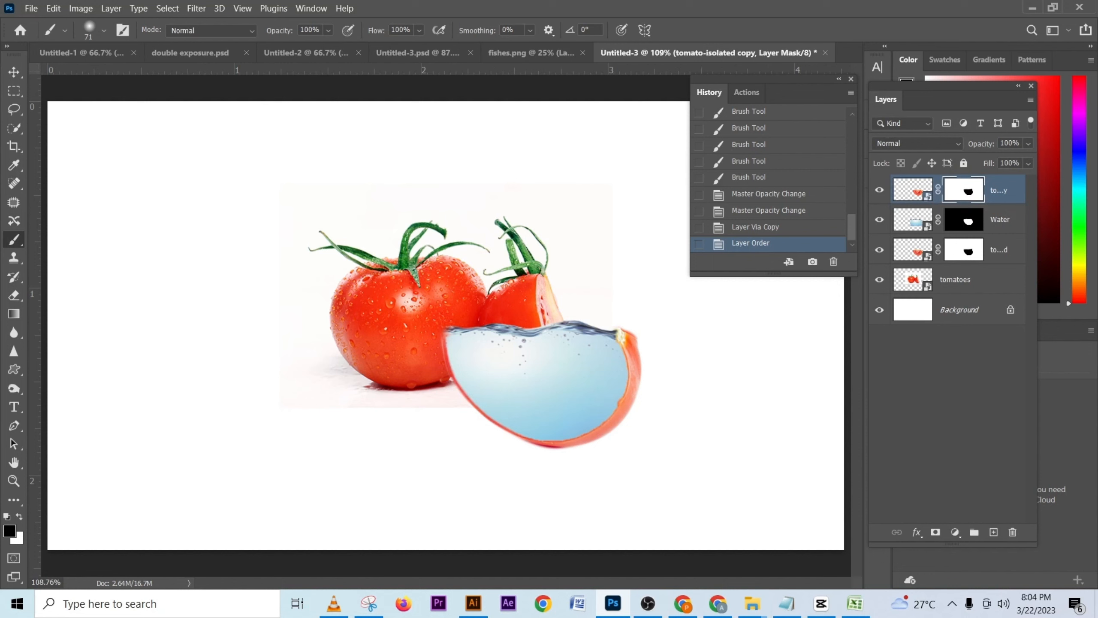
left_click_drag(967, 191, 1012, 531)
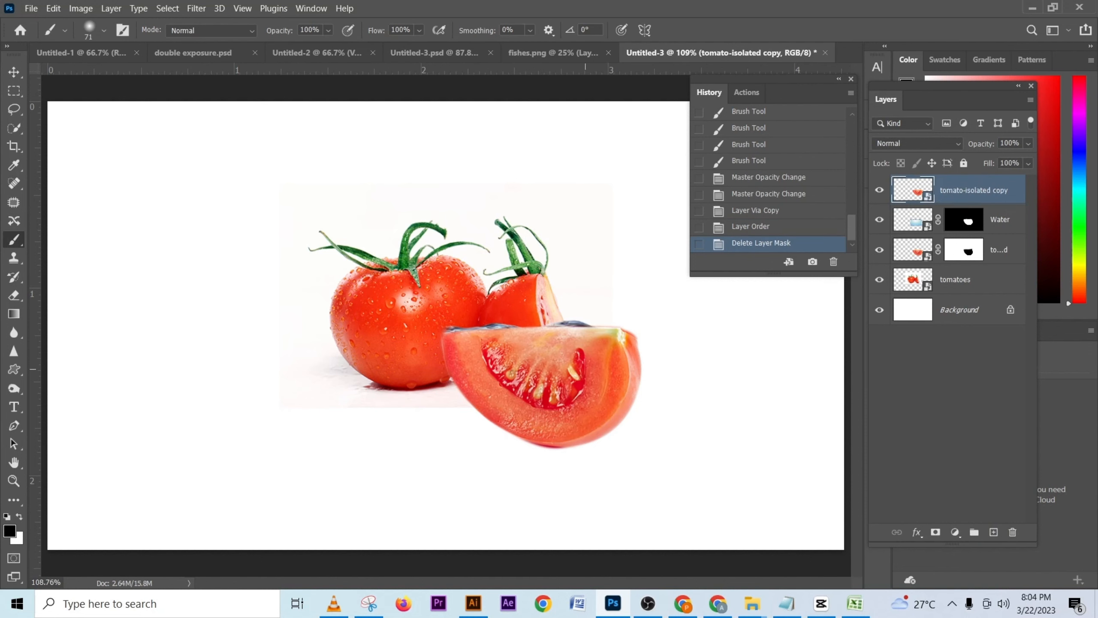
key("ctrl+z")
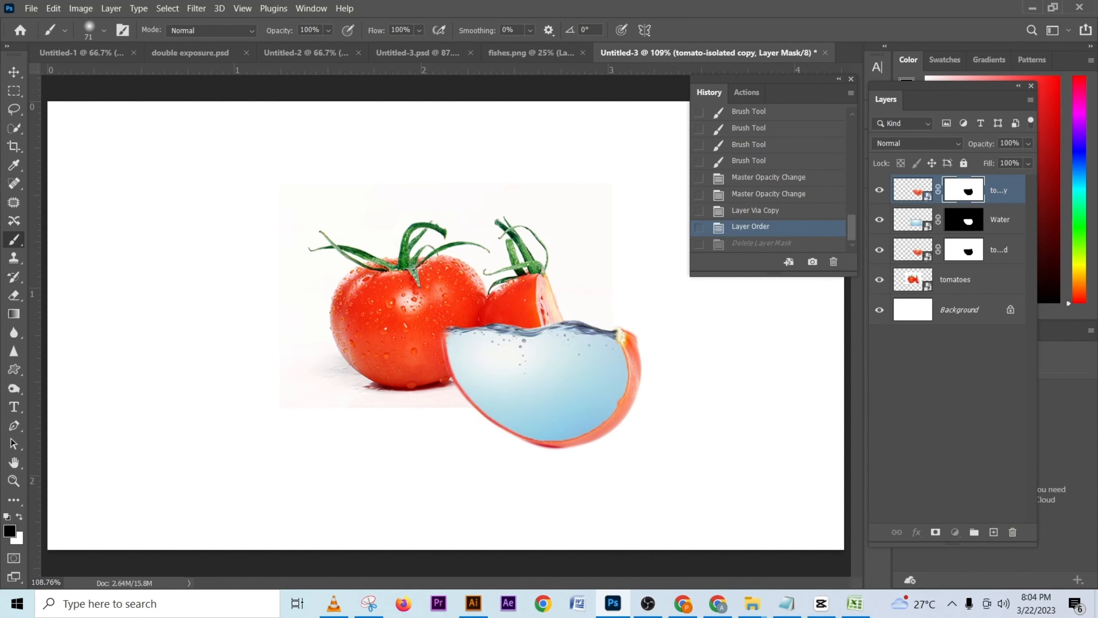
left_click_drag(994, 191, 1012, 532)
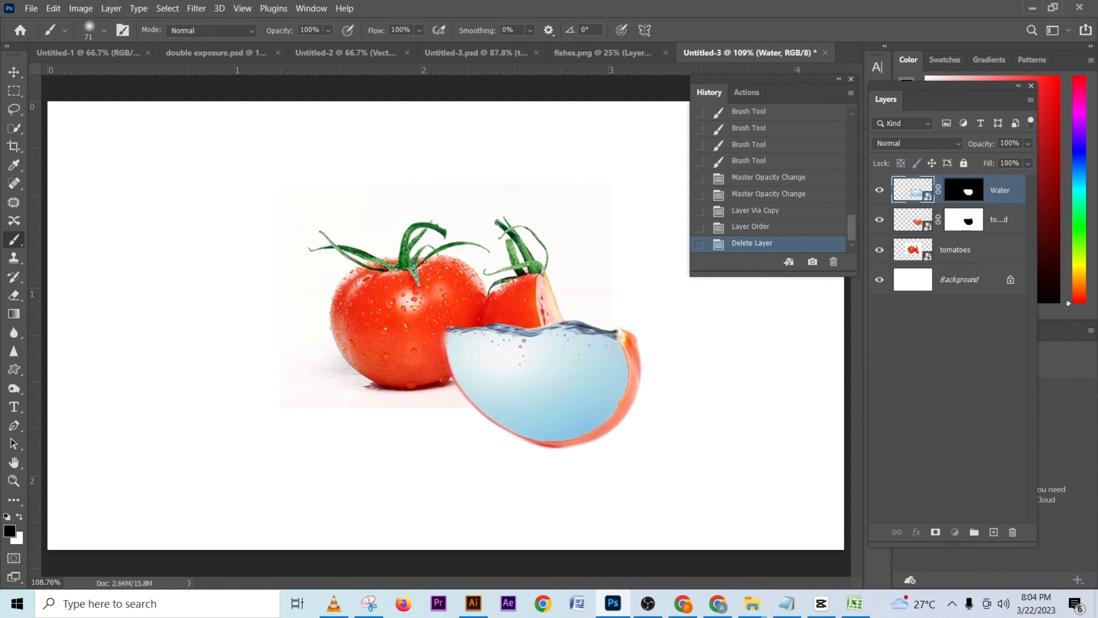
- Duplicate the tomatoes layer, move the copy above Water, and add a black mask that hides it completely
left_click(984, 250)
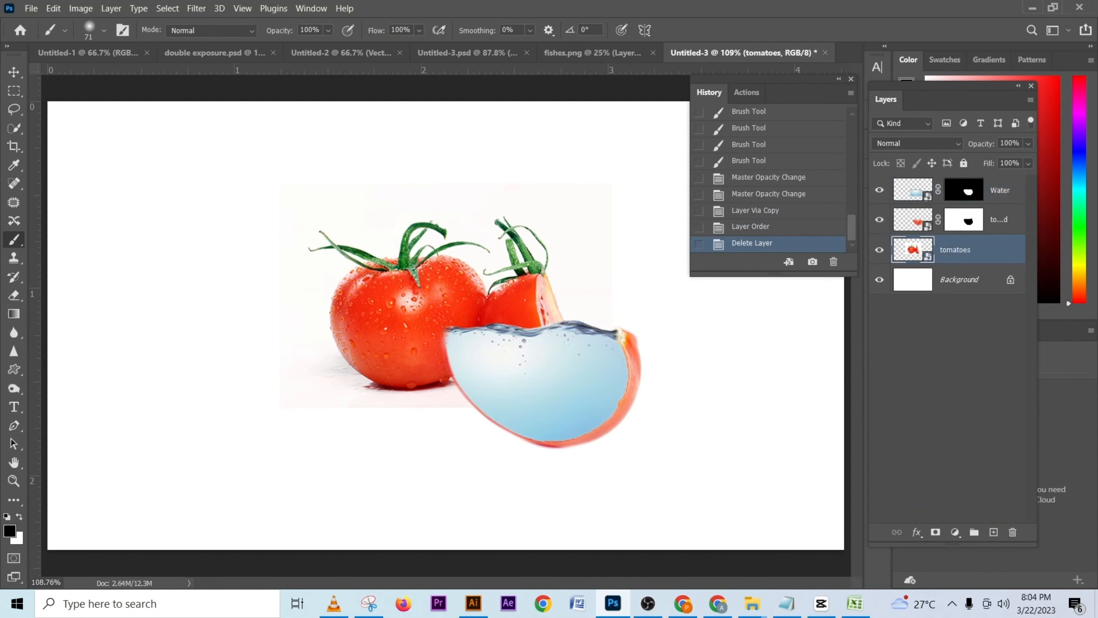
key("ctrl+j")
left_click_drag(965, 250, 969, 189)
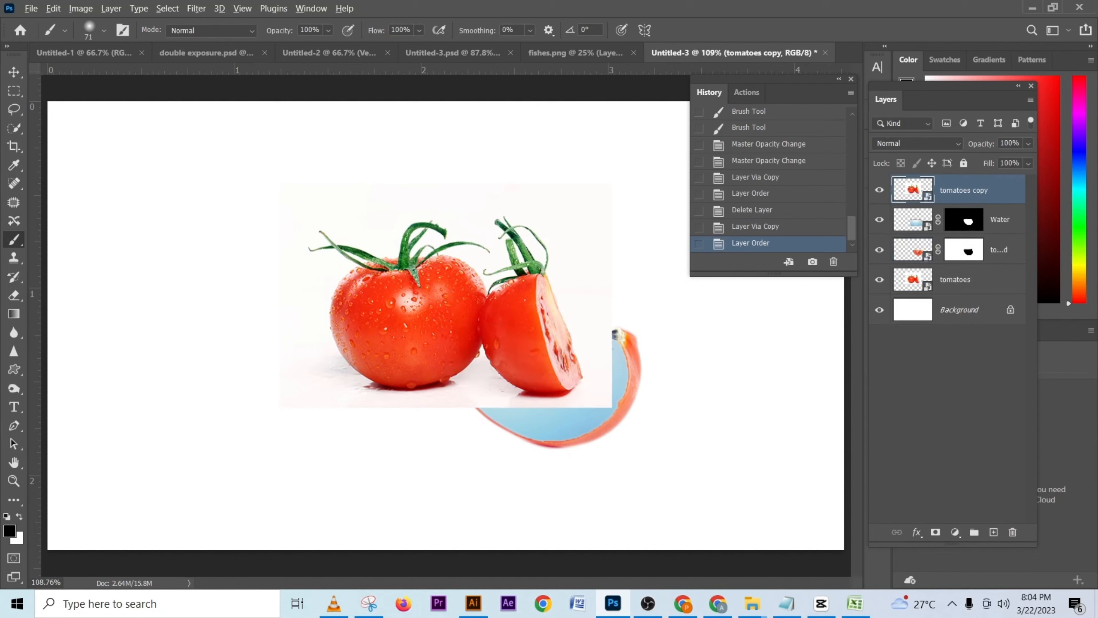
left_click(935, 531, "alt")
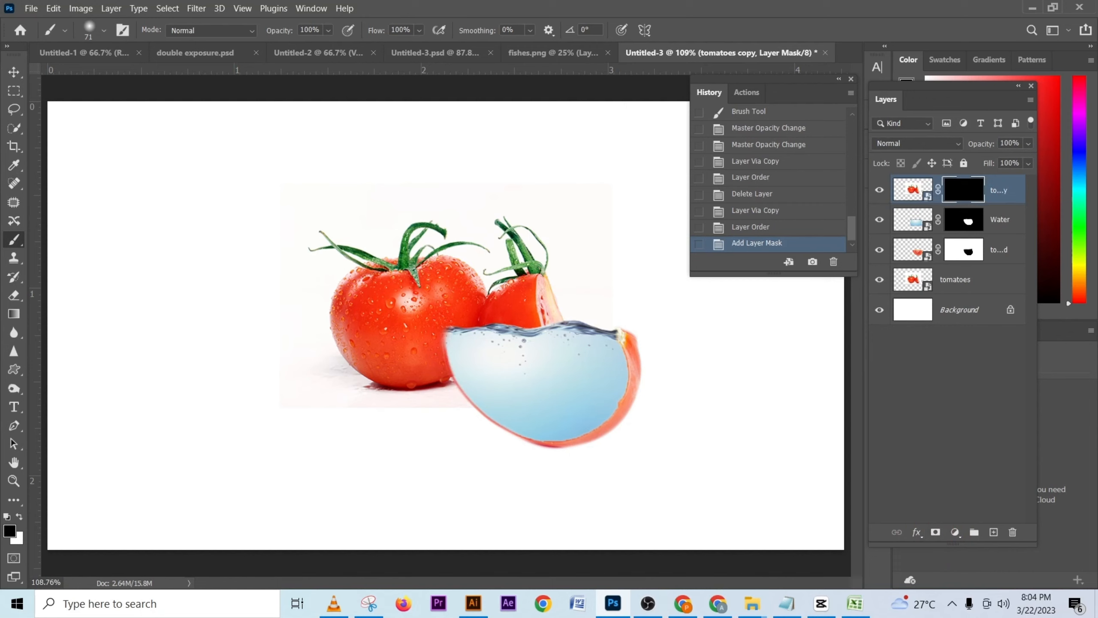
- Paint white at 9% brush flow on the tomatoes copy's mask to reveal the cut tomato through the water, and set that layer's opacity to 47%
key("shift+3")
key("shift+6")
key("shift+0")
key("shift+1")
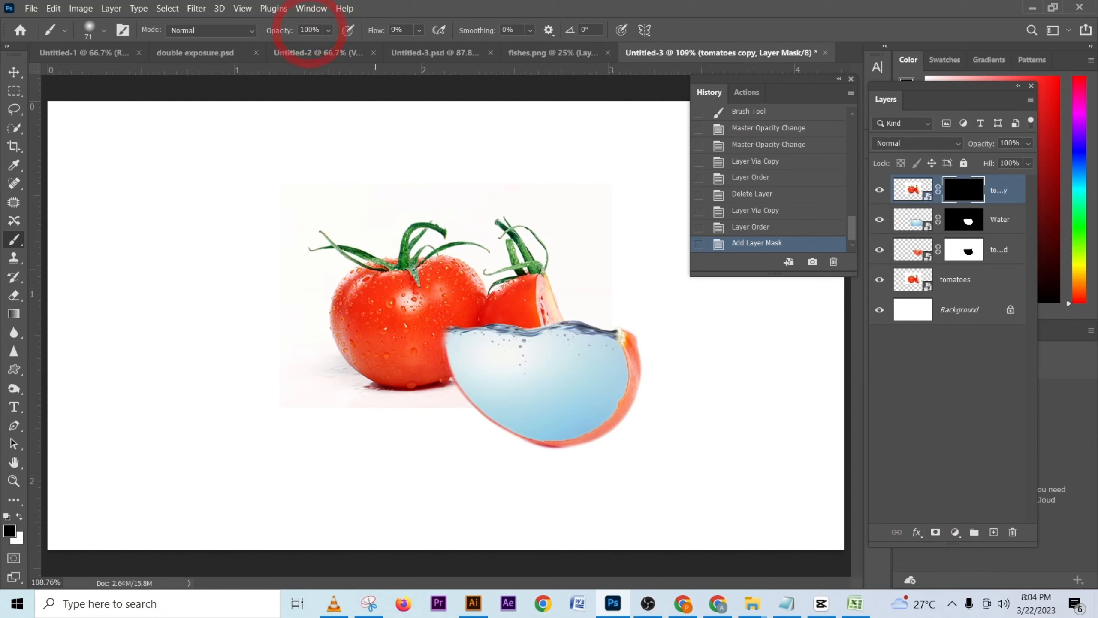
key("x")
mouse_move(535, 360)
left_mouse_down("alt")
mouse_move(533, 345)
mouse_move(550, 381)
mouse_move(499, 341)
mouse_move(529, 384)
mouse_move(501, 344)
left_mouse_up("alt")
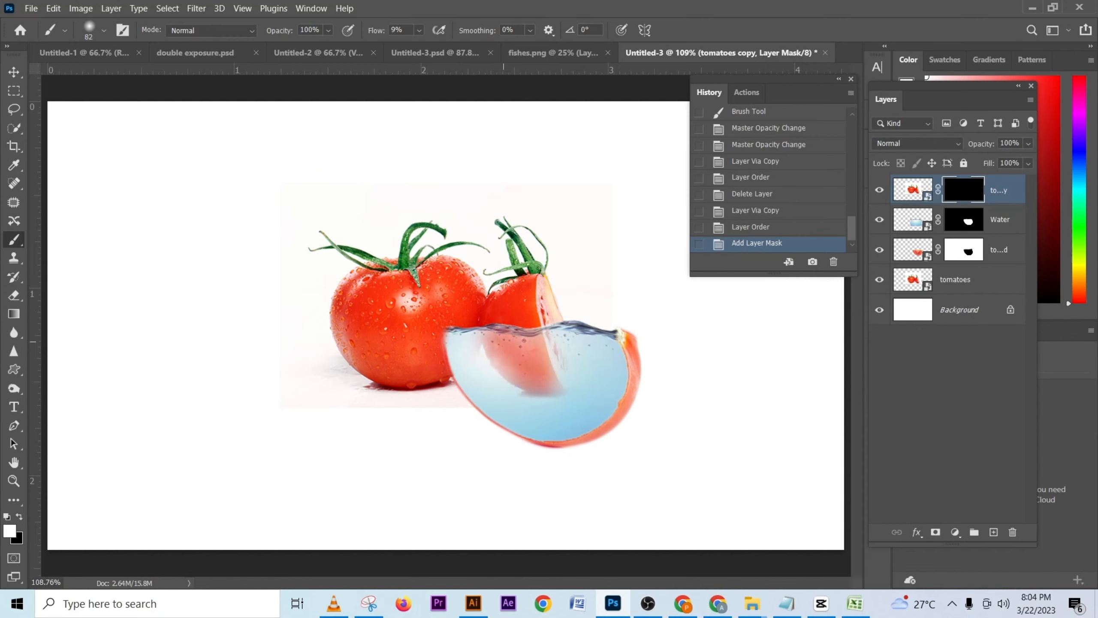
mouse_move(550, 376)
left_mouse_down()
mouse_move(536, 345)
mouse_move(555, 374)
left_mouse_up()
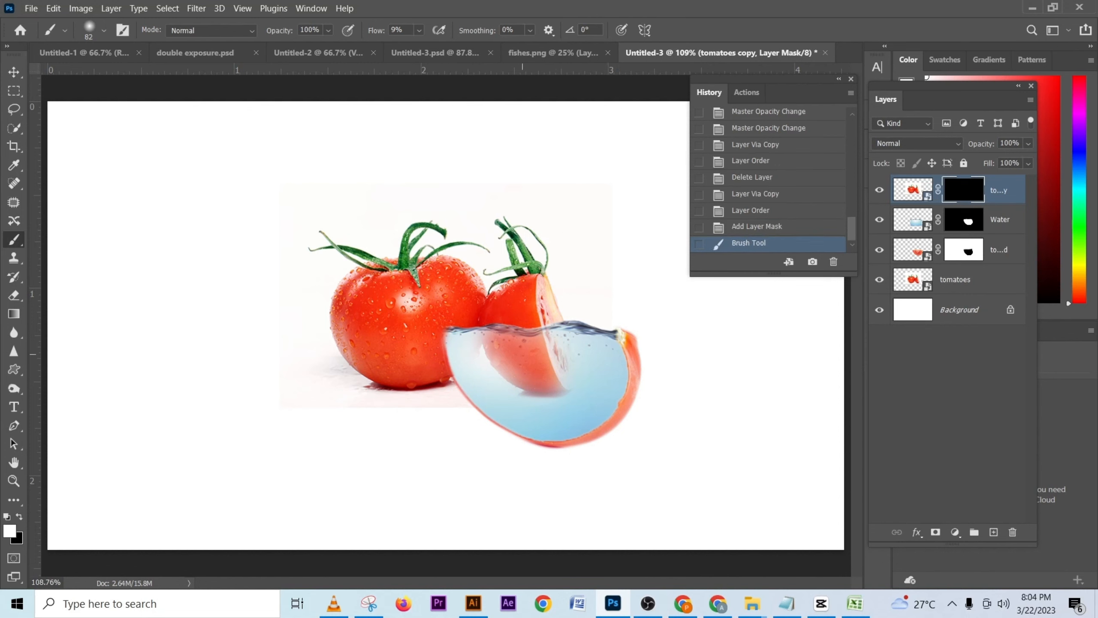
left_click_drag(502, 340, 512, 349)
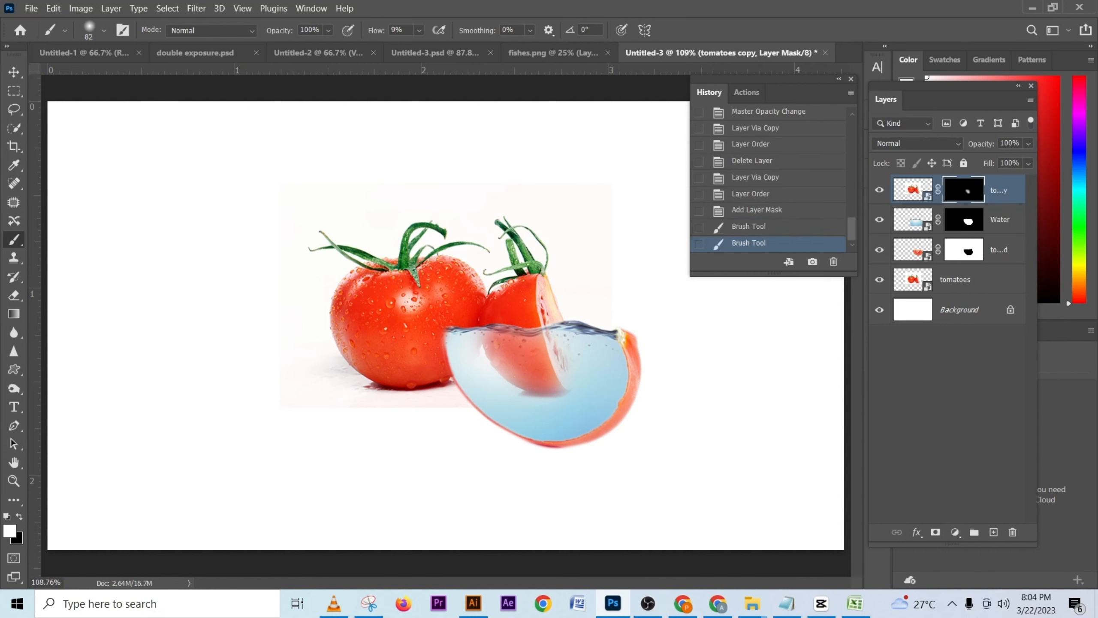
left_click(1028, 143)
left_click_drag(1030, 160, 989, 160)
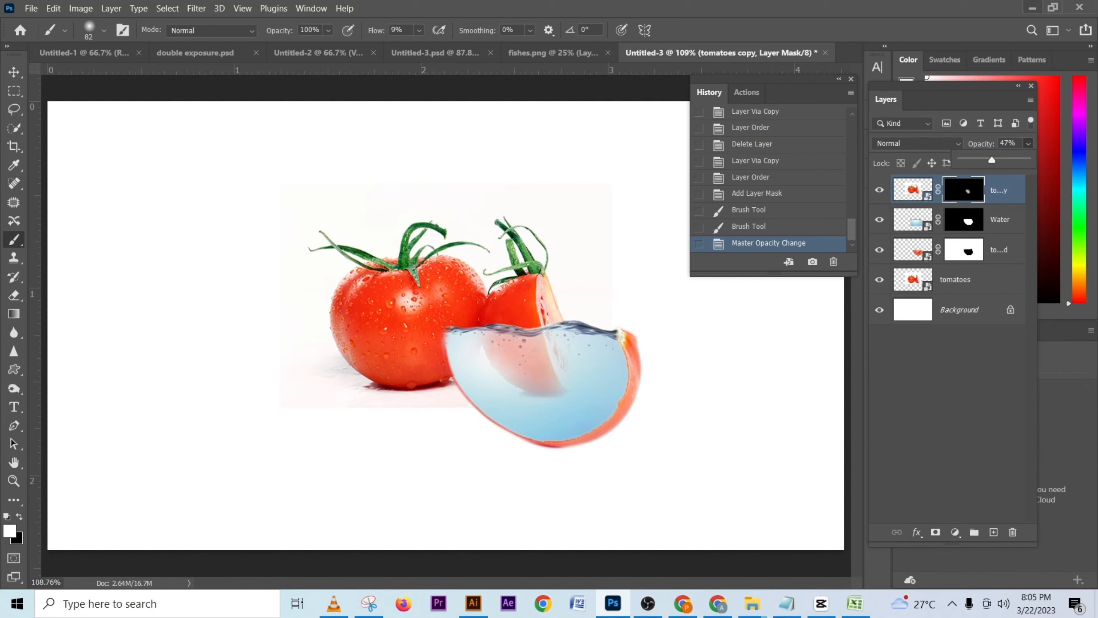
- Switch to the TOMATO MANIPULATION folder in File Explorer and open the fishes image in Photoshop
left_click(1033, 8)
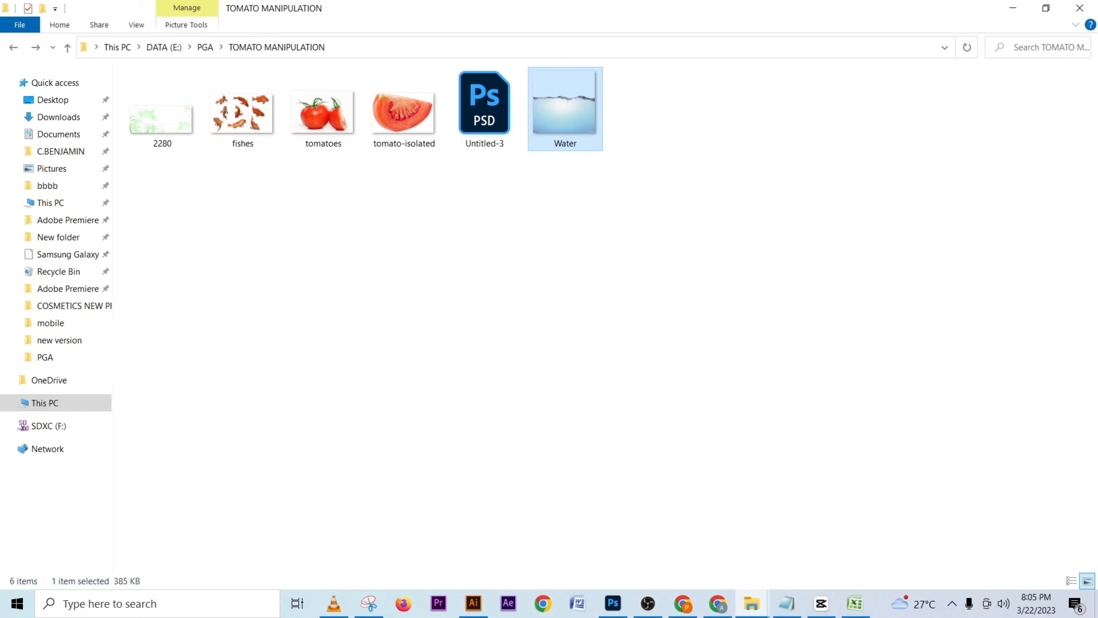
left_click(264, 122)
left_click_drag(265, 122, 962, 436)
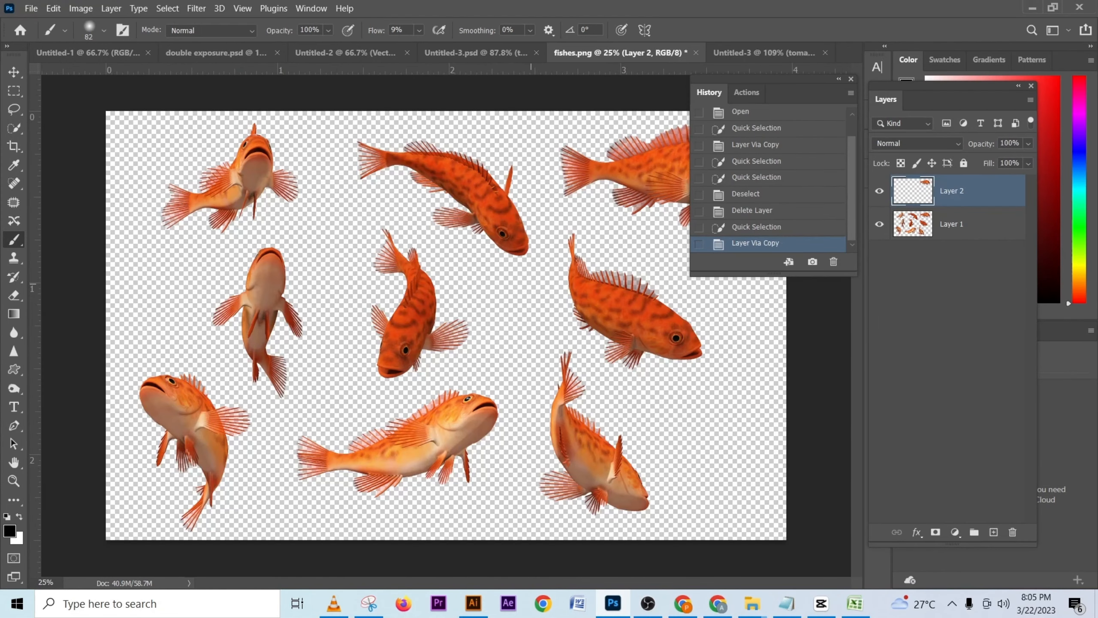
- Select the upper-right fish in fishes.png with Quick Selection and copy it to a new layer
scroll(468, 309, "down", 2)
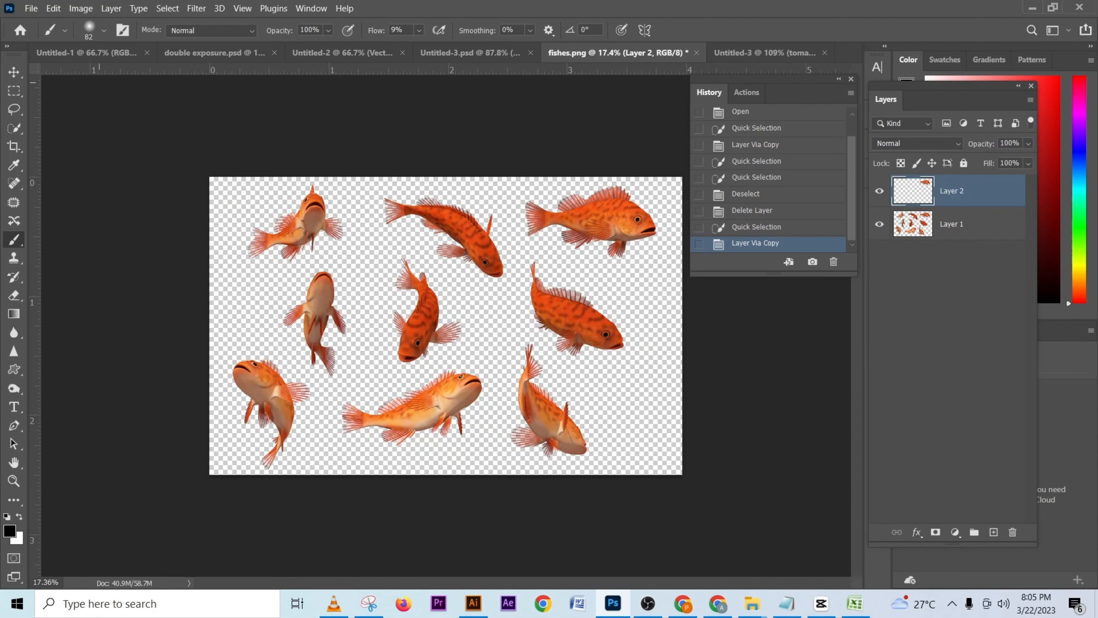
key("w")
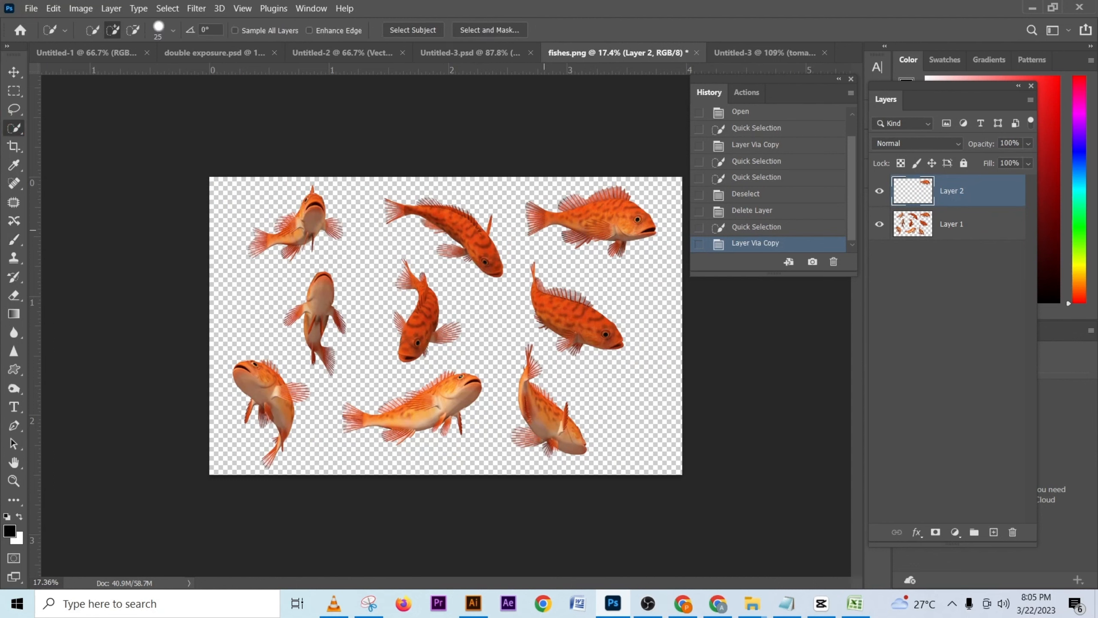
mouse_move(575, 219)
left_mouse_down()
mouse_move(541, 220)
mouse_move(601, 221)
left_mouse_up()
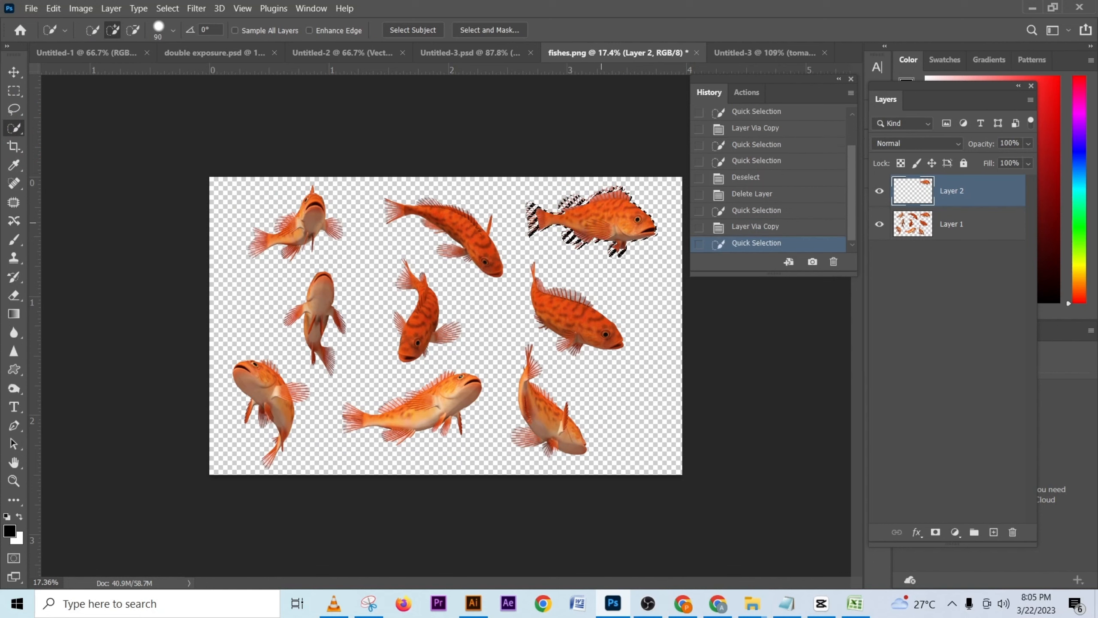
right_click(600, 224)
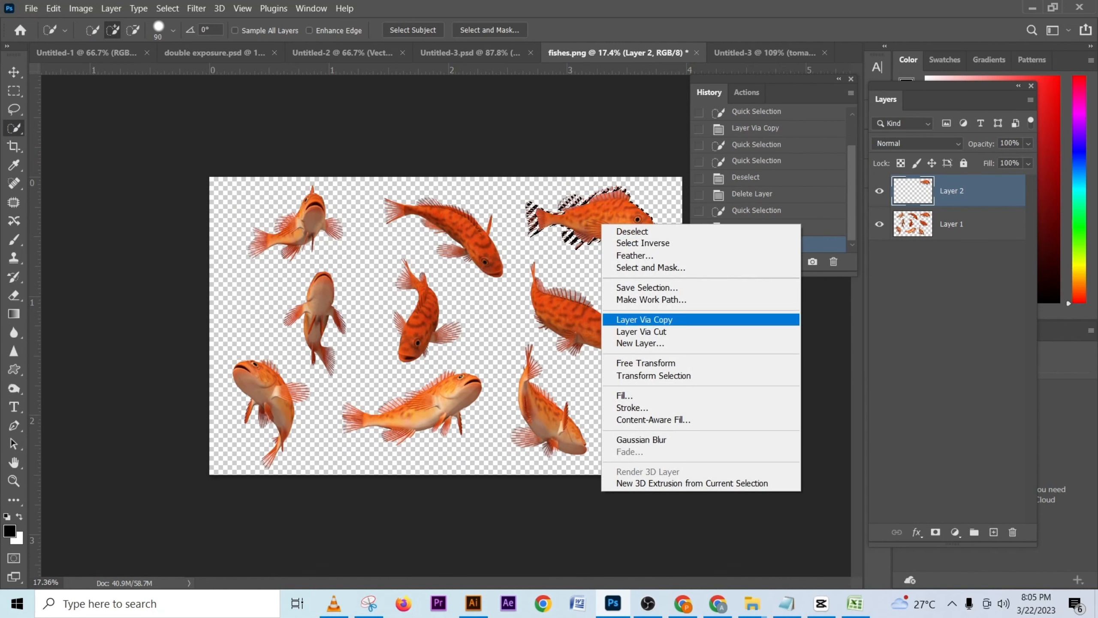
left_click(644, 319)
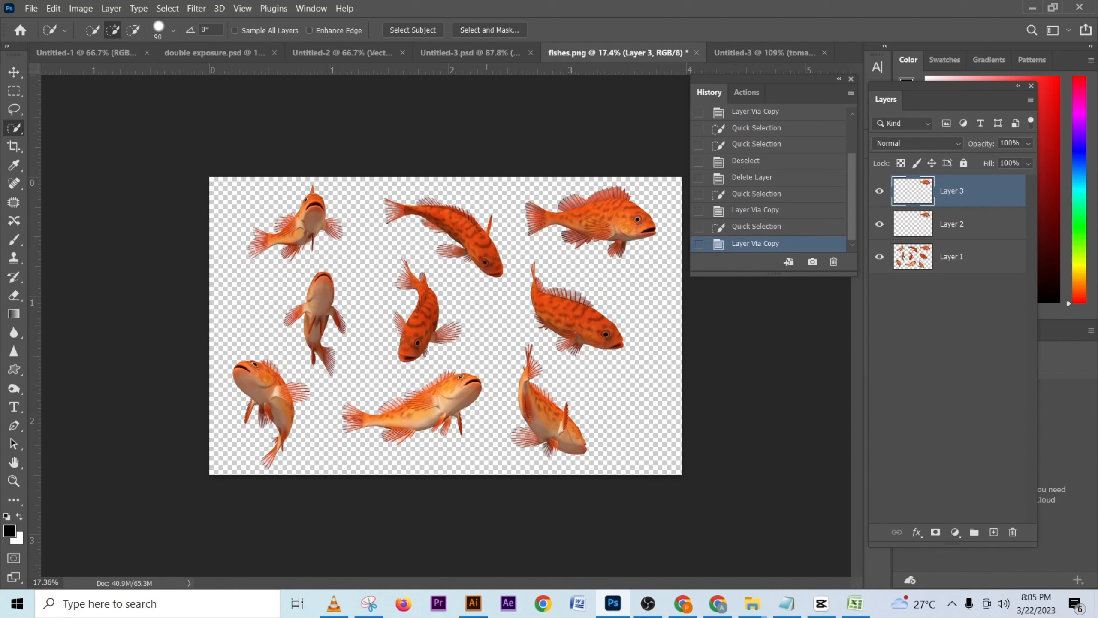
- Move the copied fish layer into the Untitled-3 document and convert it to a smart object
key("v")
mouse_move(584, 219)
left_mouse_down()
mouse_move(510, 120)
mouse_move(643, 74)
mouse_move(484, 54)
mouse_move(763, 52)
left_mouse_up()
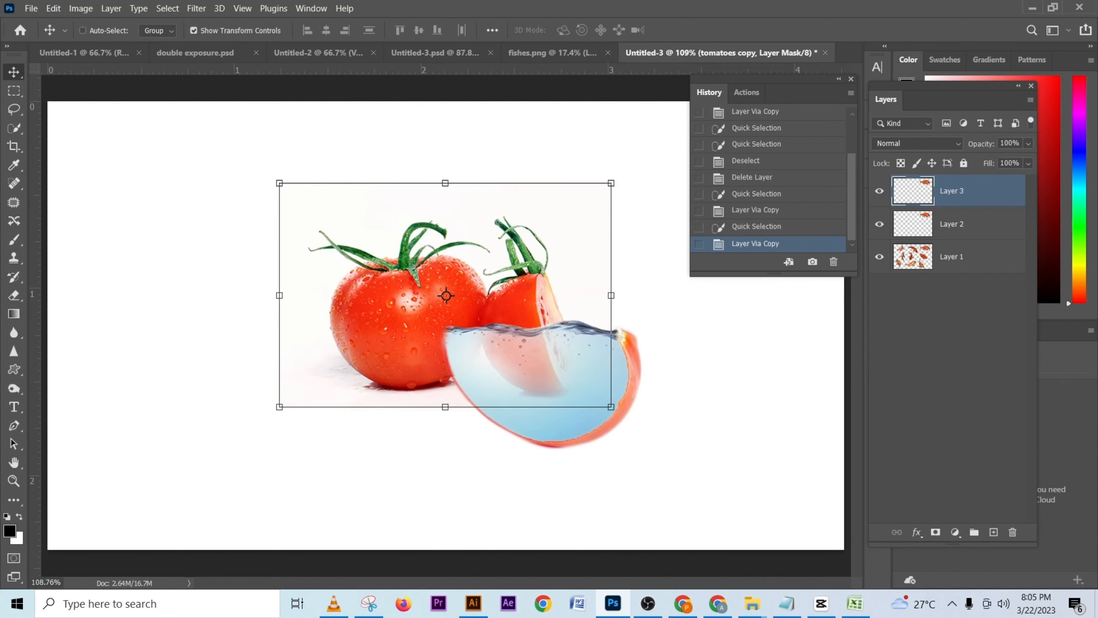
left_click_drag(446, 295, 555, 371)
scroll(555, 372, "down", 5)
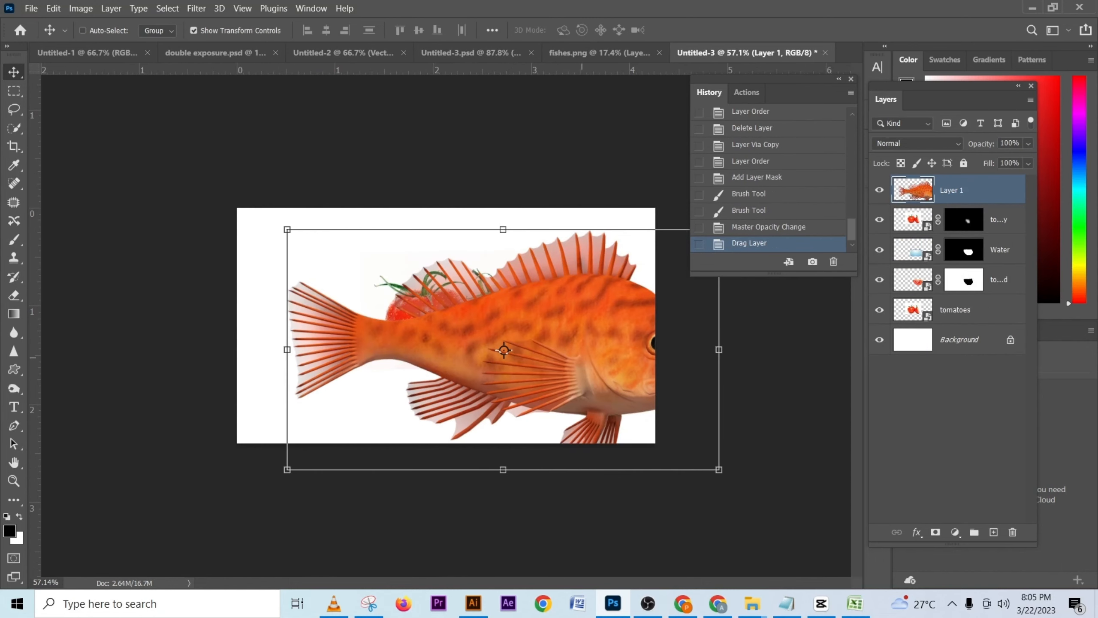
right_click(1007, 190)
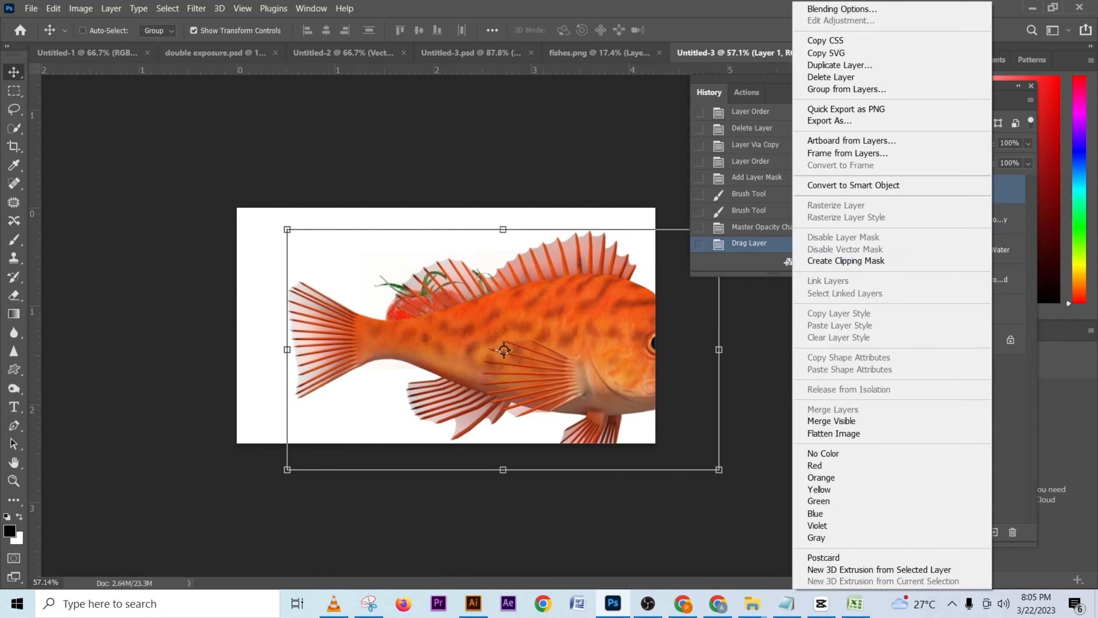
left_click(856, 187)
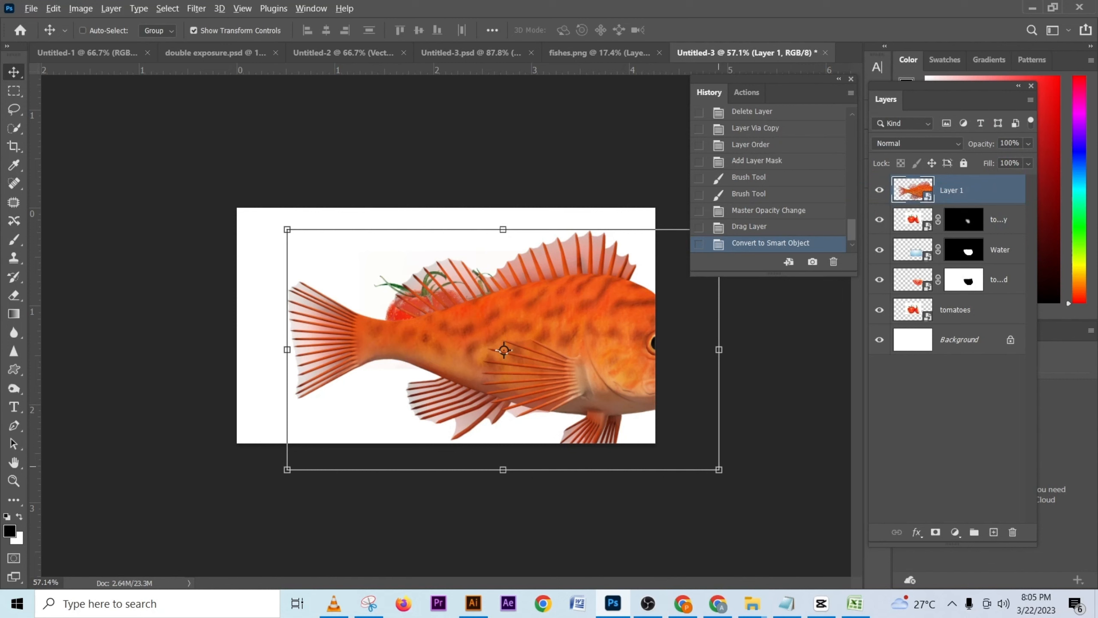
- Scale the fish down until it fits inside the water-filled wedge and apply the transform
left_click_drag(720, 470, 496, 359)
scroll(579, 359, "up", 4)
scroll(578, 358, "down", 4)
key("Return")
- Set the Water layer's opacity to 78%
left_click(483, 358, "ctrl")
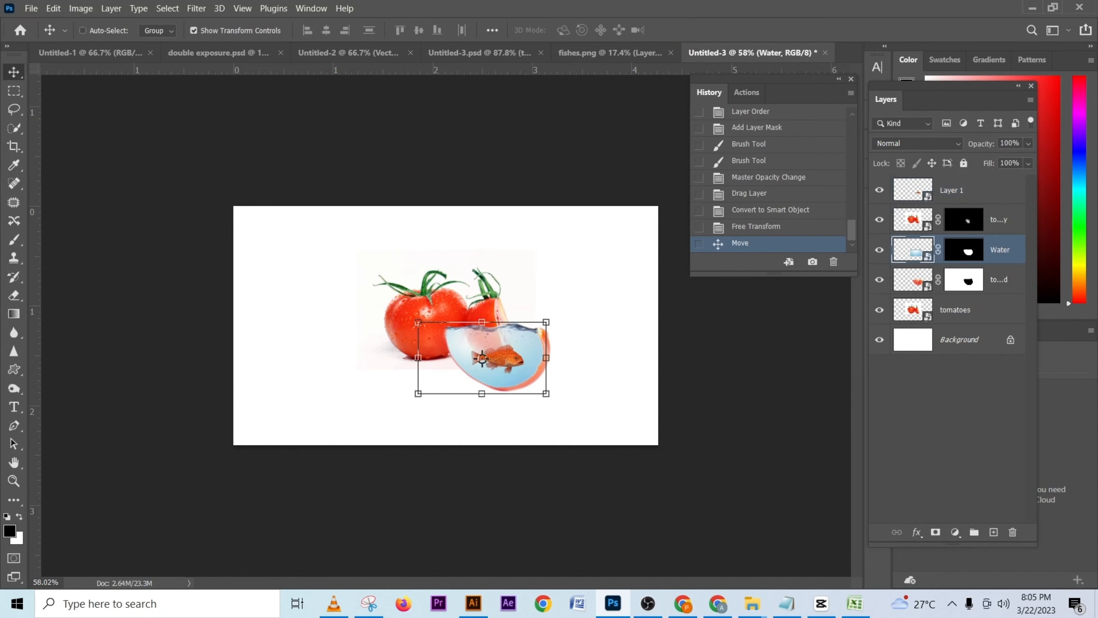
left_click(1029, 143)
left_click_drag(1027, 160, 1011, 160)
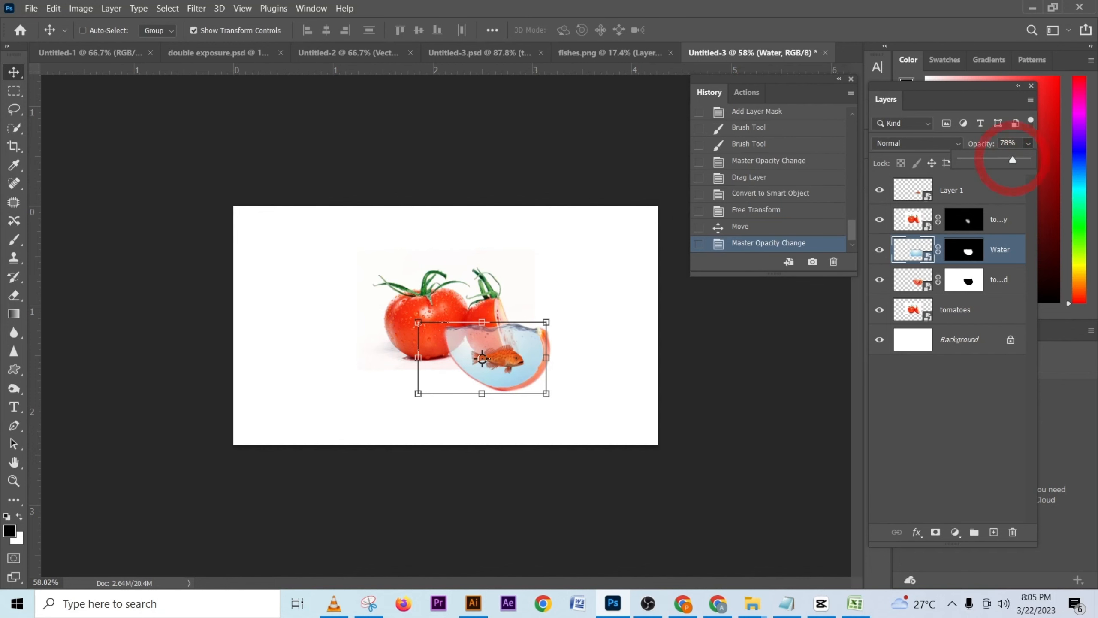
- Turn on Auto-Select for the Move tool, then scale the fish to 8.71% and flip it horizontally
scroll(482, 358, "up", 3)
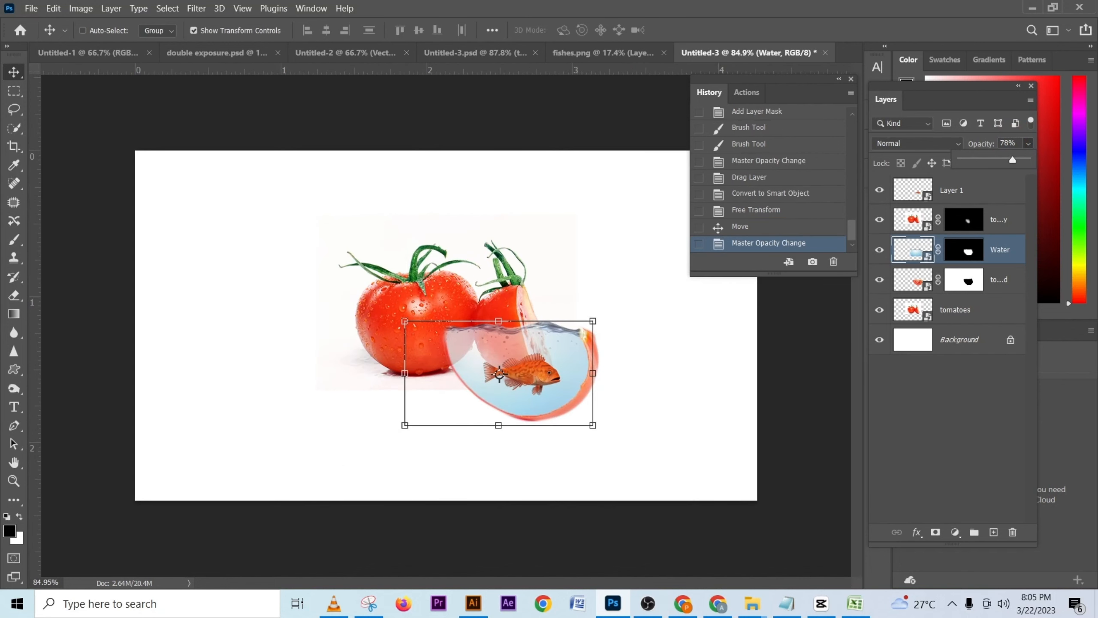
left_click(546, 374)
left_click(82, 30)
left_click(499, 373)
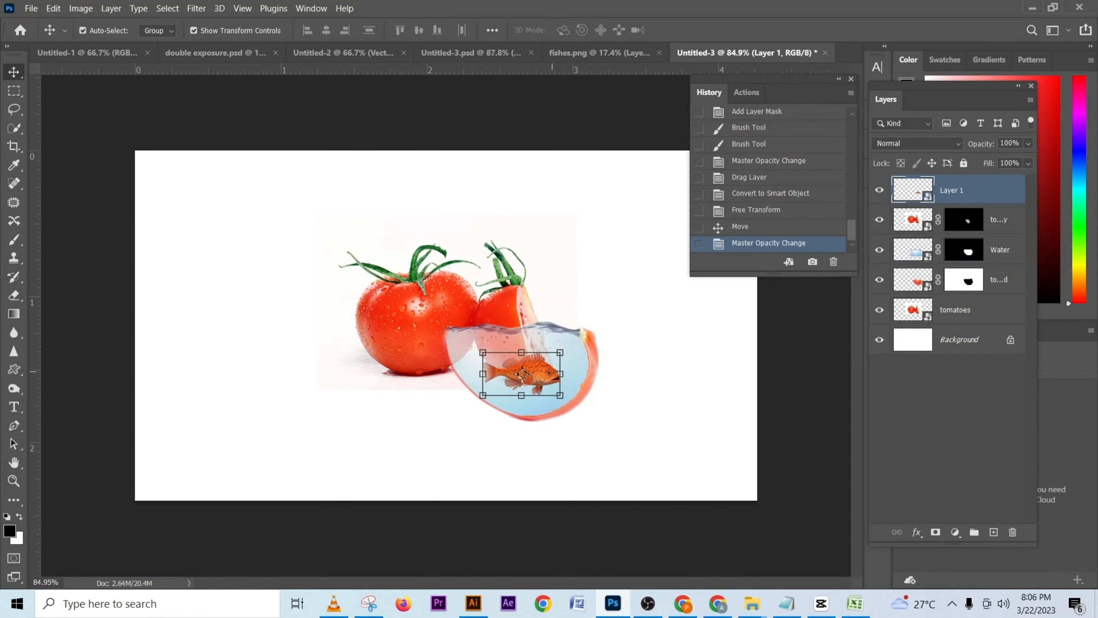
left_click_drag(560, 352, 548, 358)
right_click(549, 359)
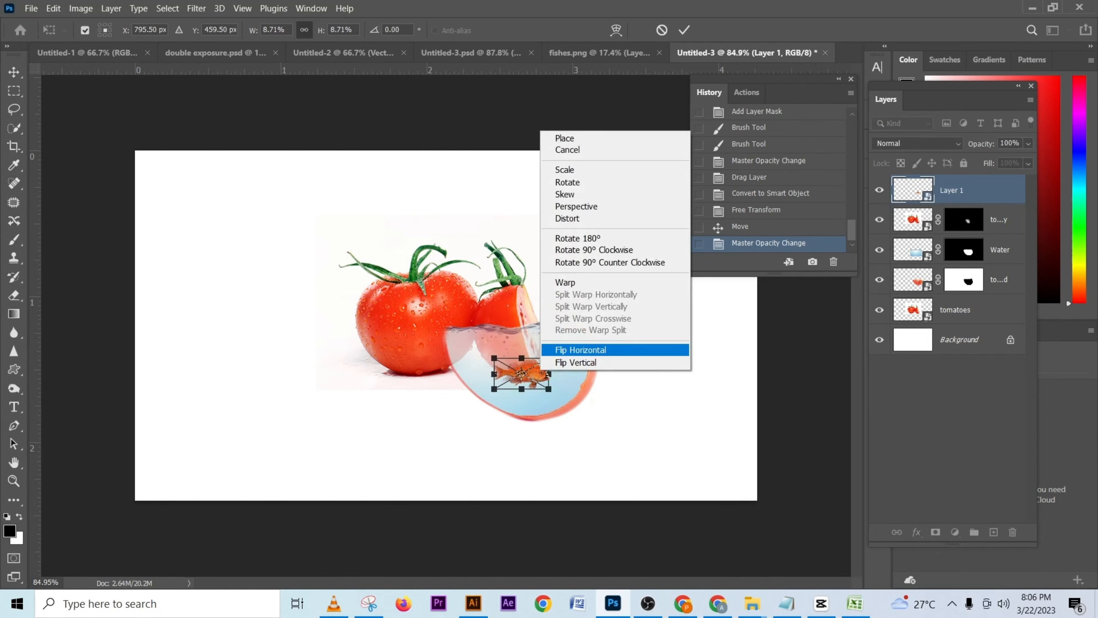
left_click(581, 349)
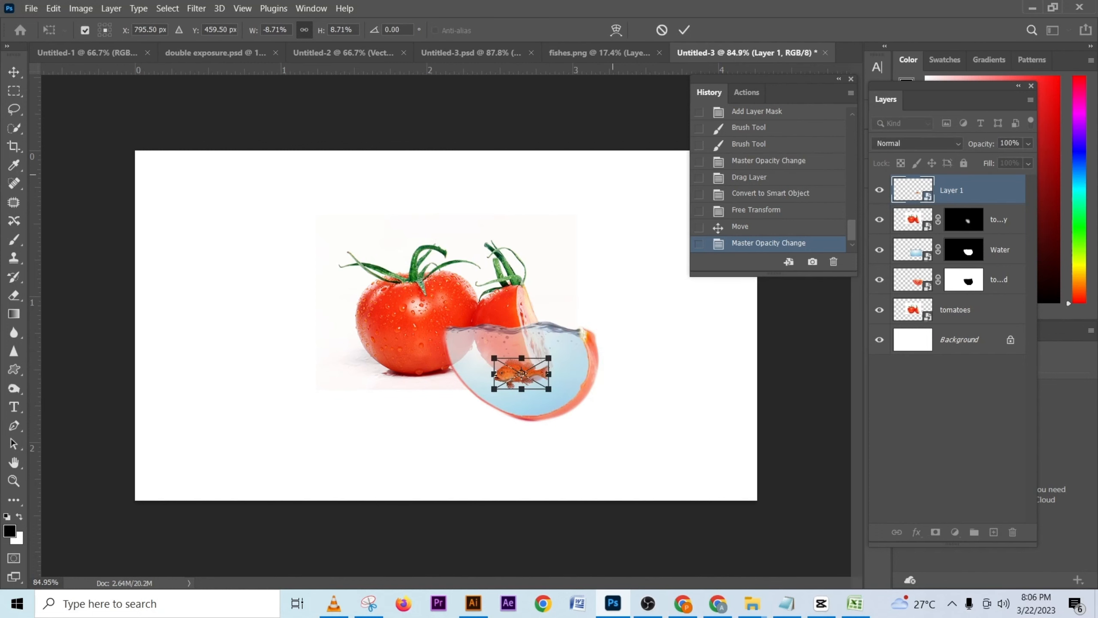
left_click(684, 31)
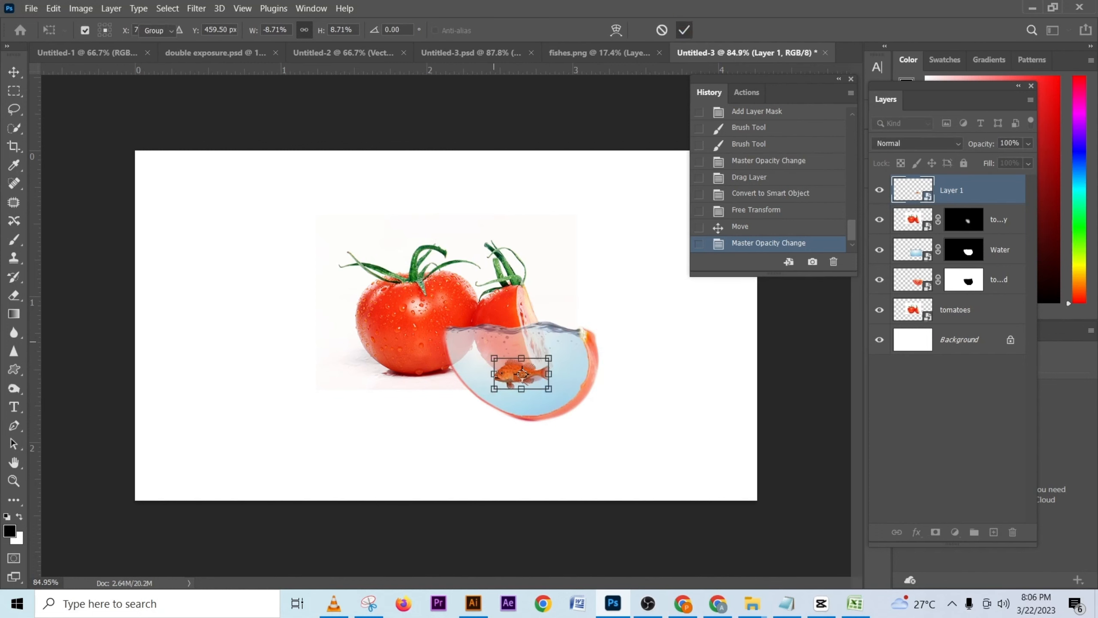
- Move the fish just below the waves on the wedge's right side and shrink it slightly
left_click_drag(530, 416, 575, 394)
left_click_drag(579, 357, 572, 335)
key("ctrl+z")
left_click(522, 374)
left_click(684, 30)
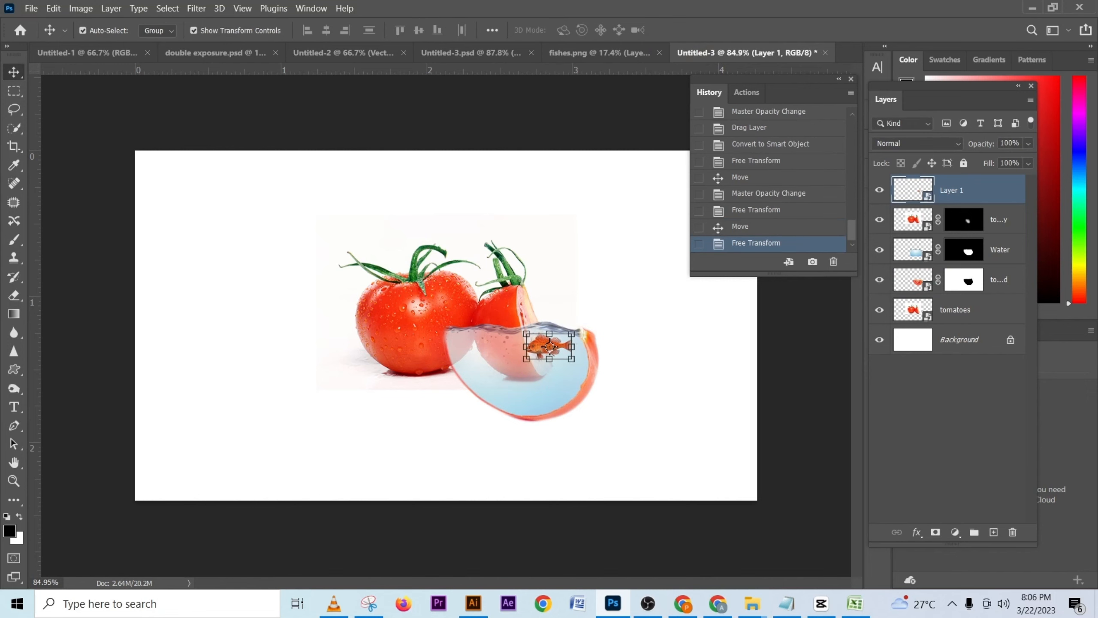
- Set the fish layer's blend mode to Multiply and clear the layer selection
left_click(916, 144)
left_click(890, 207)
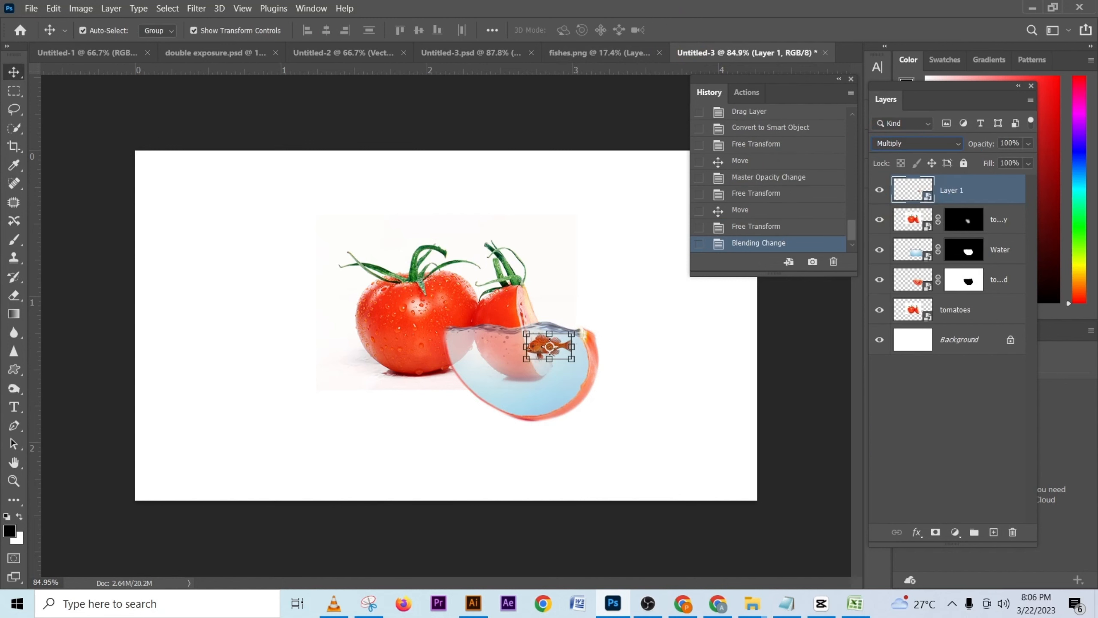
left_click(588, 303)
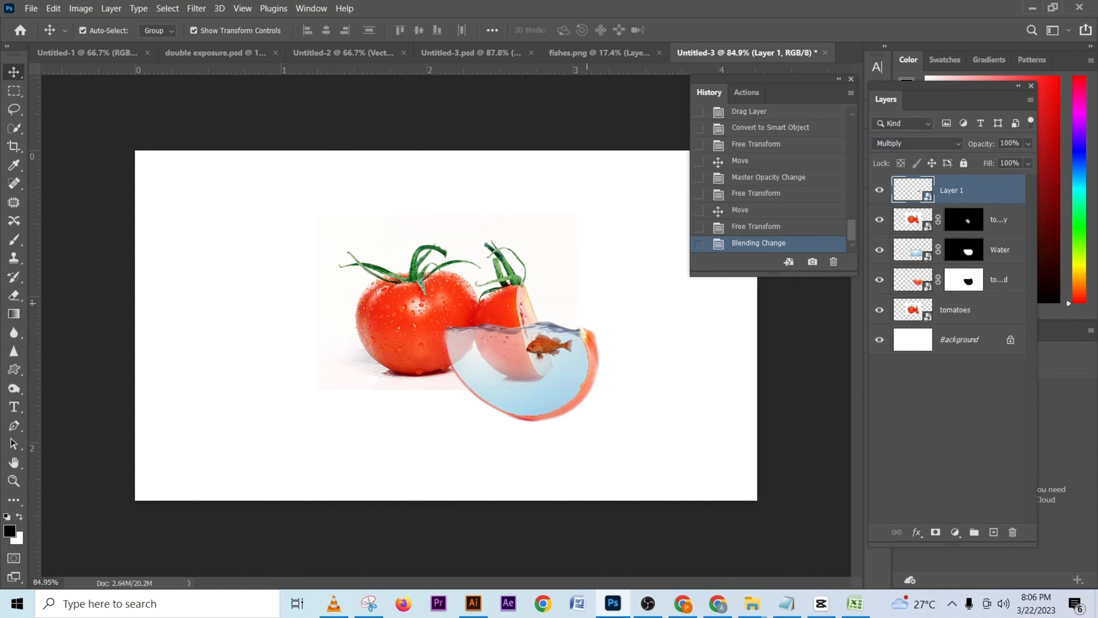
left_click(587, 302)
scroll(562, 353, "up", 5)
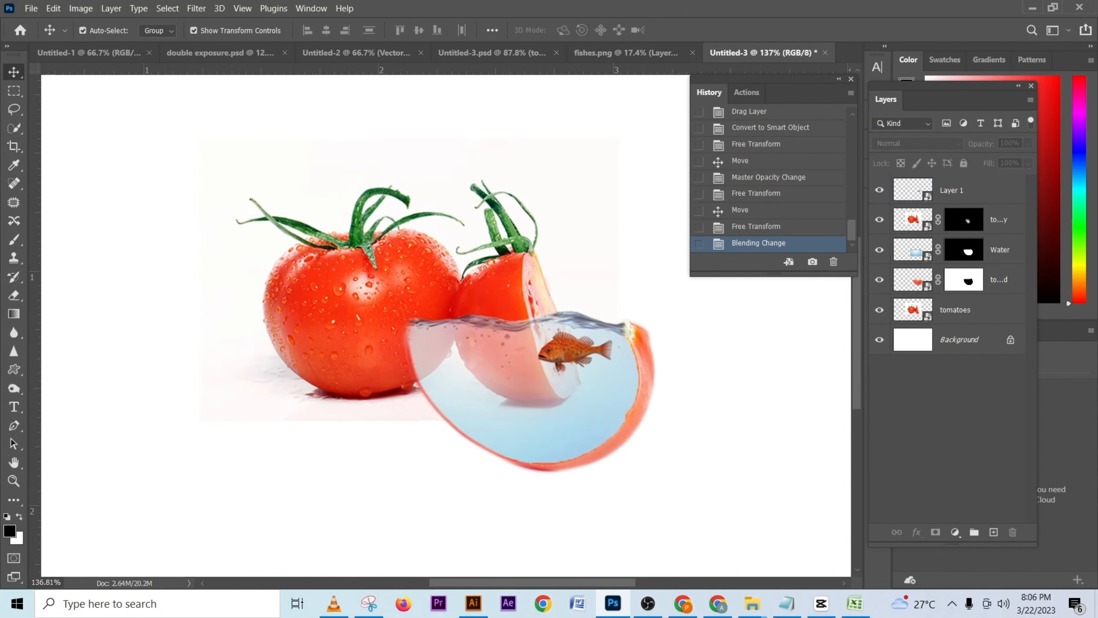
- Add a layer mask to the fish and dab black at 9% flow over its body and tail to fade them into the water
left_click(972, 199)
left_click(935, 531)
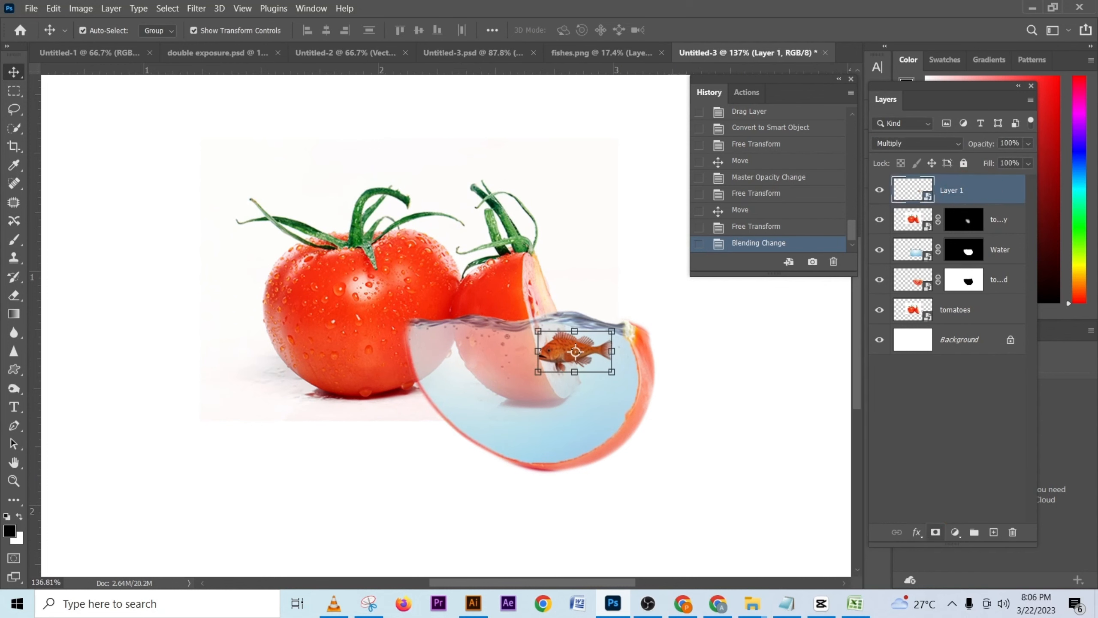
key("b")
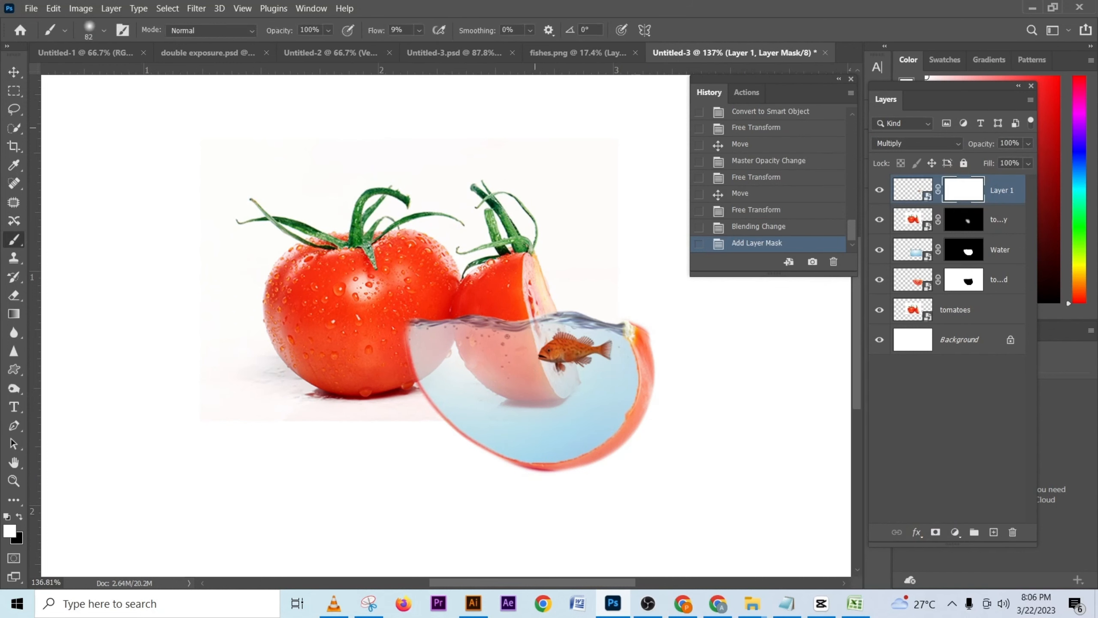
key("x")
left_click(624, 364)
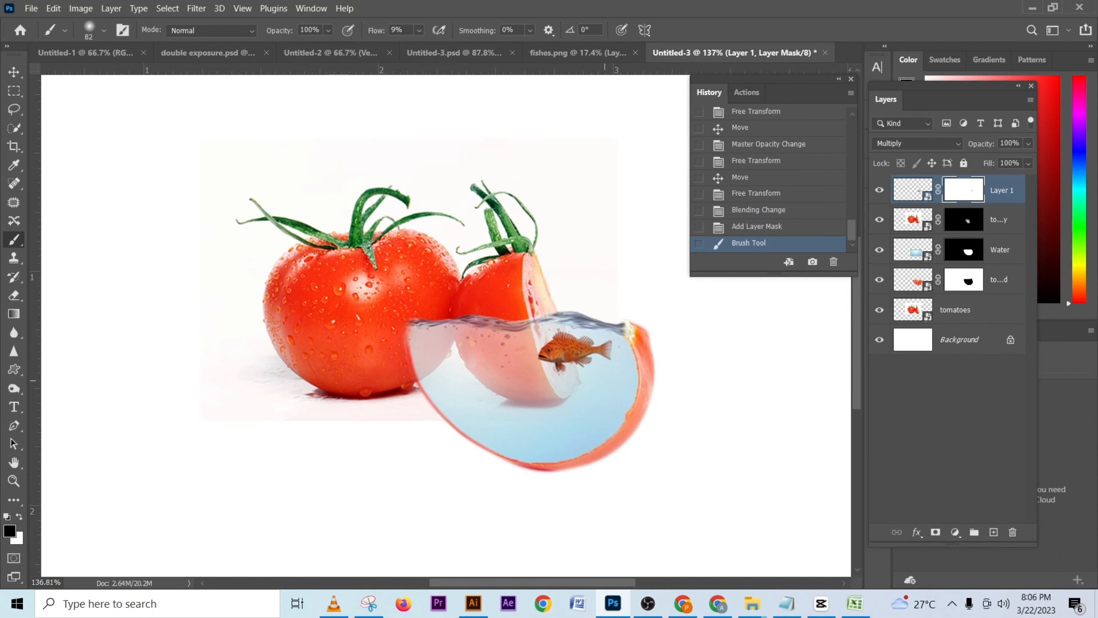
left_click(570, 353)
left_click(609, 353)
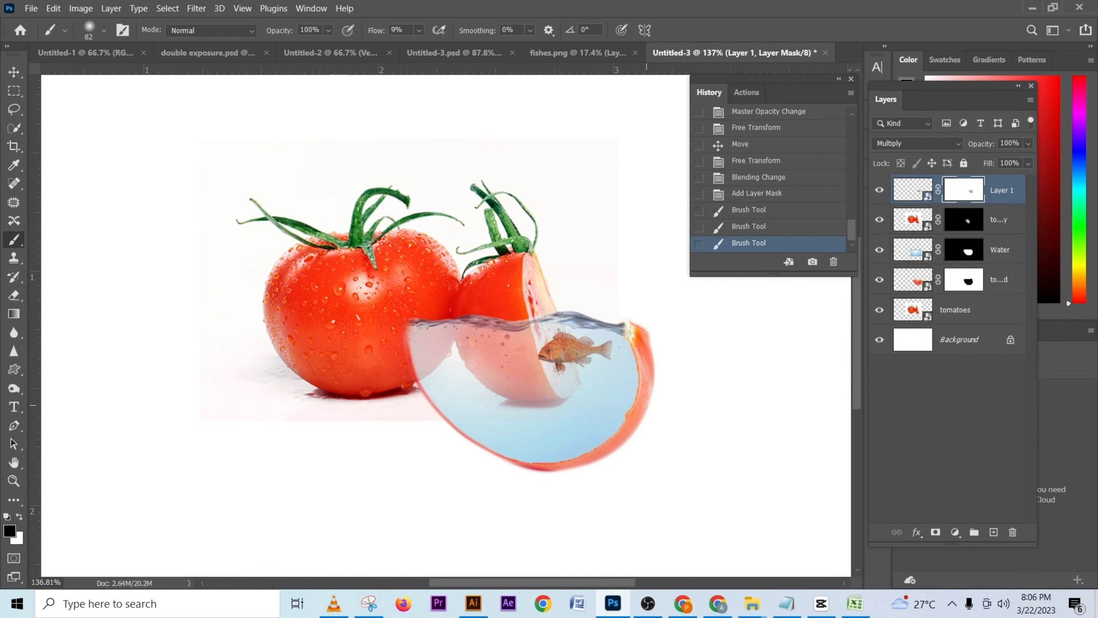
- Place the 2280 green splash image from the TOMATO MANIPULATION folder into the composition as the top layer
scroll(557, 350, "down", 3)
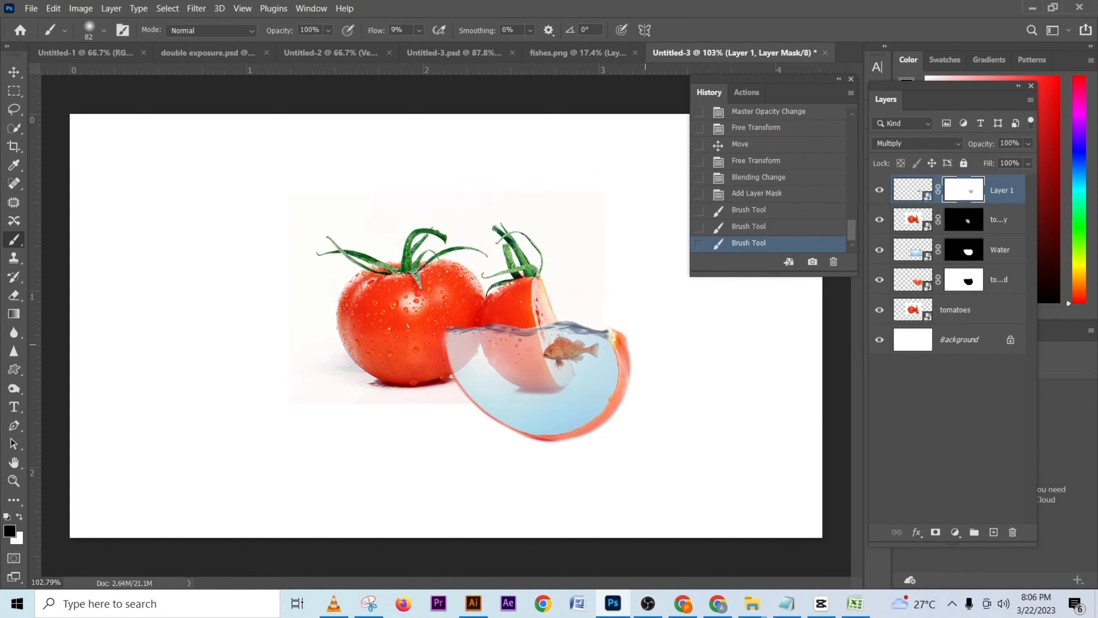
left_click(1032, 8)
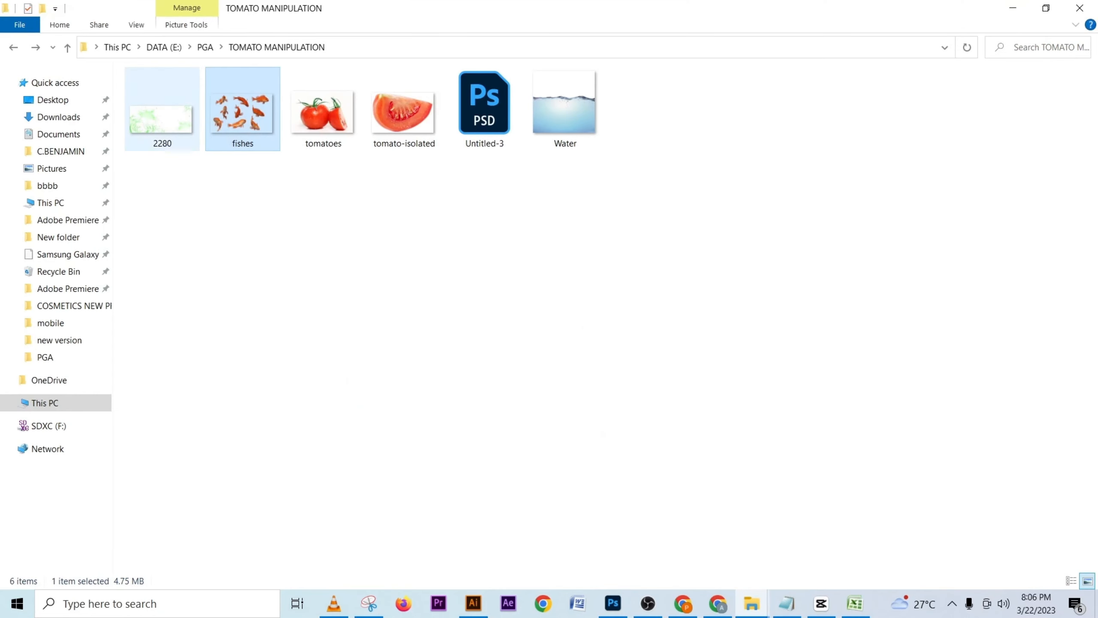
left_click(152, 119)
left_click_drag(156, 120, 592, 455)
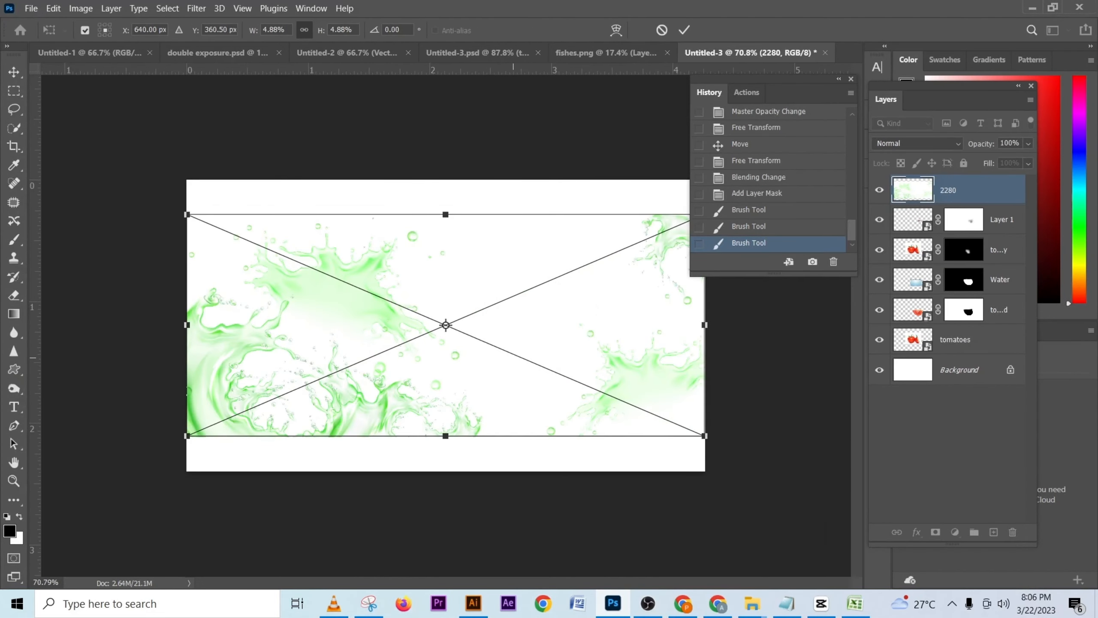
key("Return")
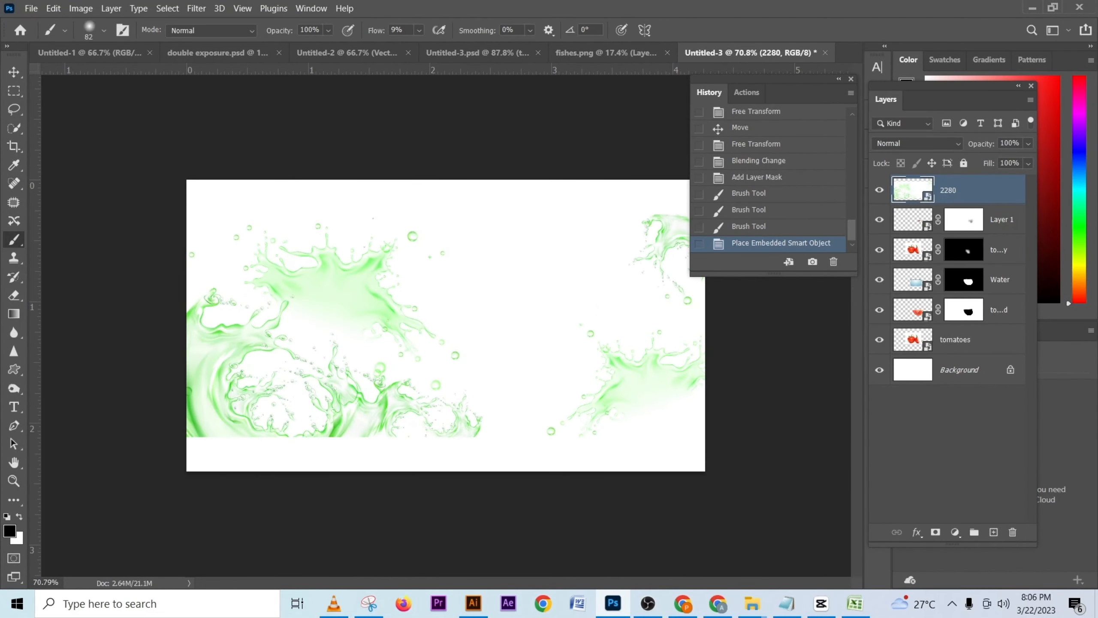
- Convert the 2280 splash layer to a smart object, shrink it and position it over the wedge's waterline
right_click(1002, 190)
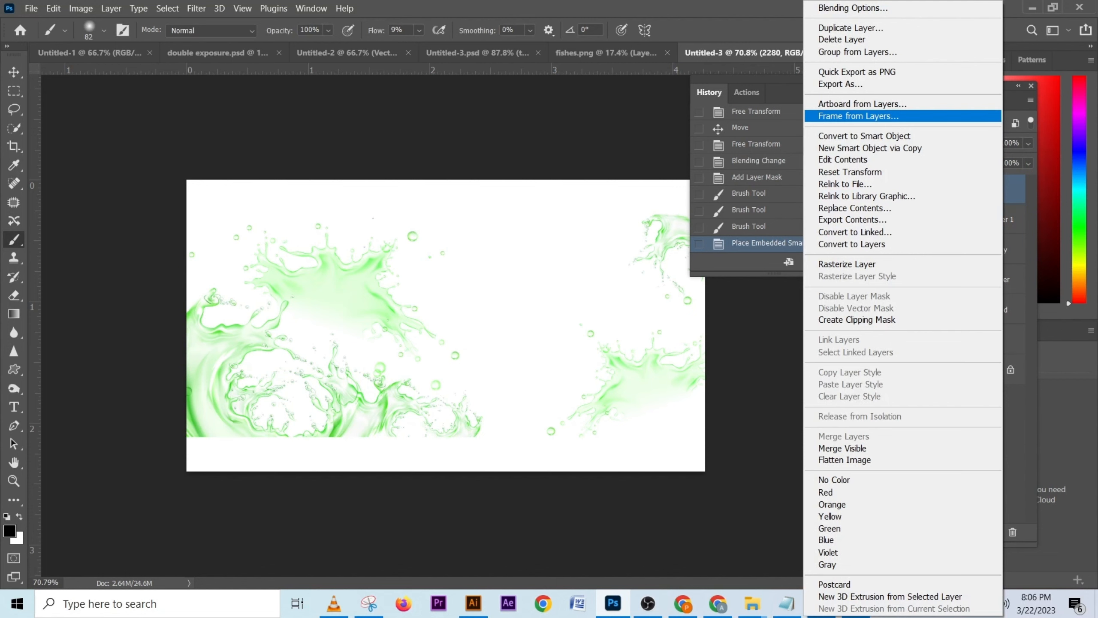
left_click(865, 136)
key("ctrl+t")
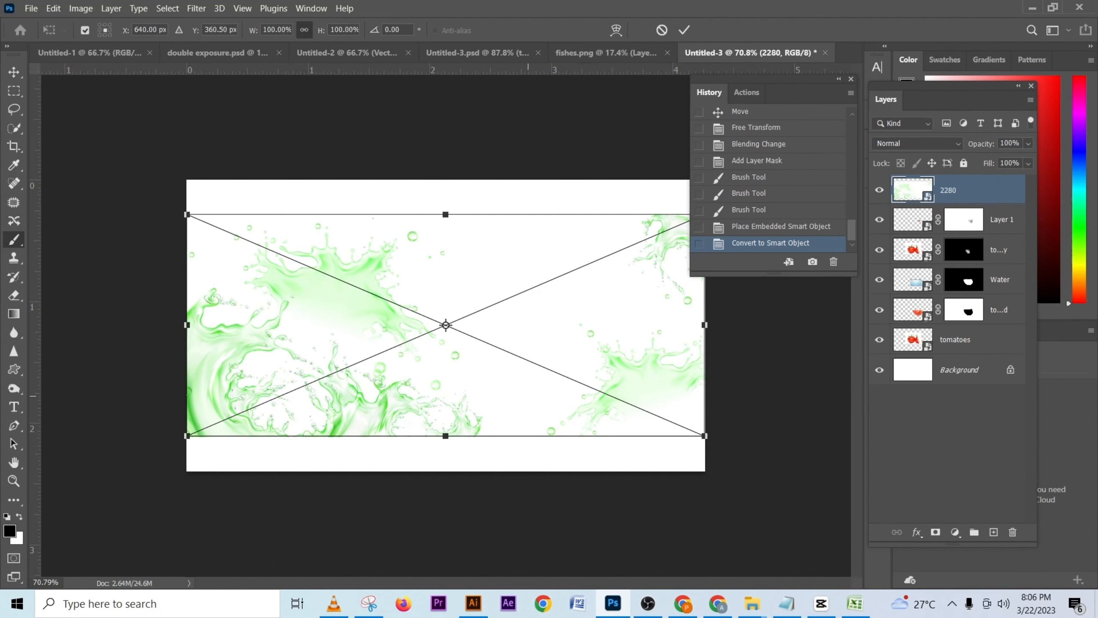
left_click_drag(705, 470, 559, 351)
left_click(684, 29)
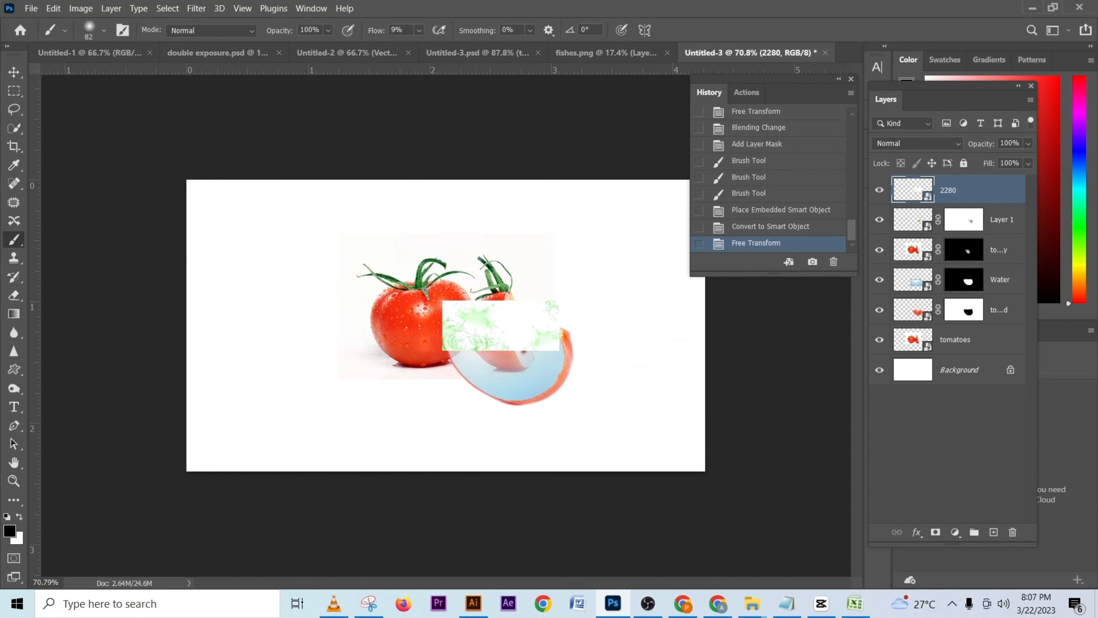
scroll(521, 313, "up", 2)
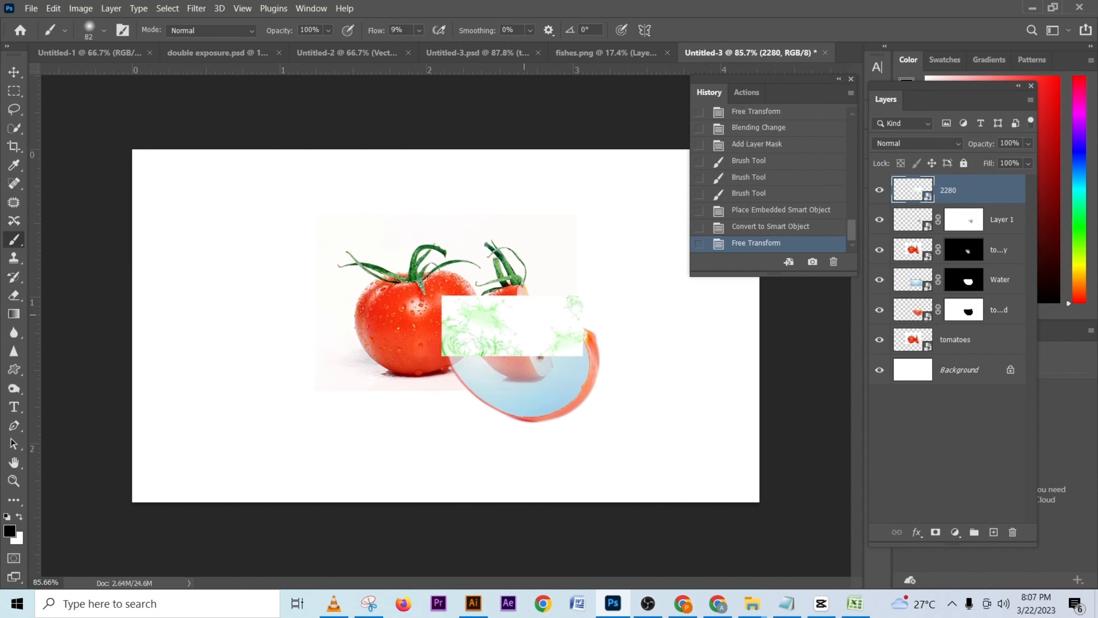
key("v")
left_click_drag(503, 322, 507, 322)
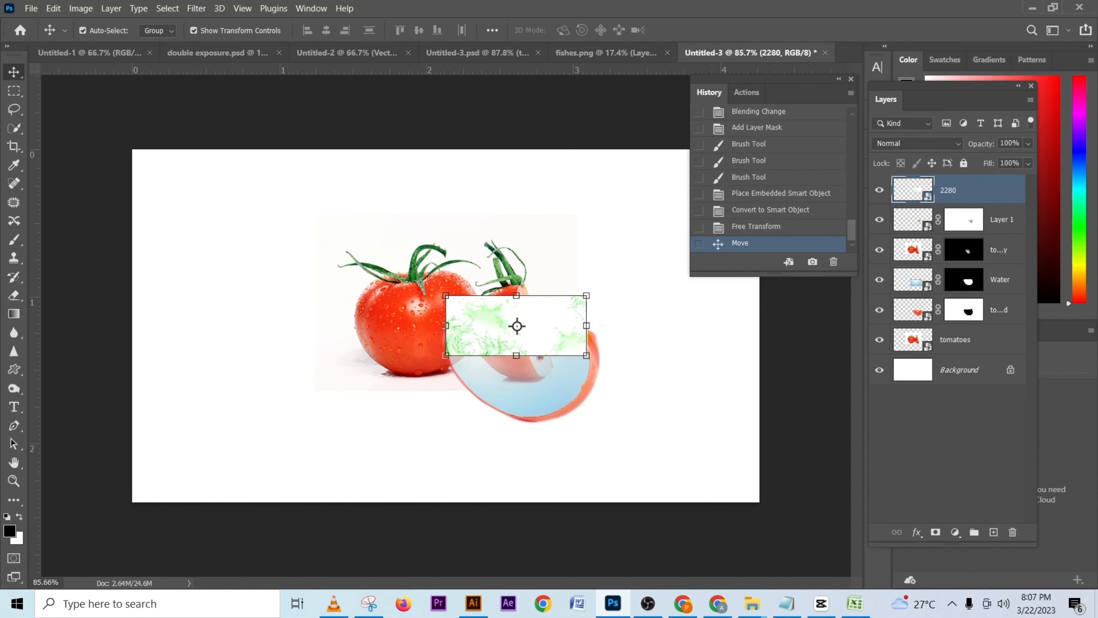
- Preview the 2280 splash layer's blend modes from Multiply through Luminosity, leaving it on Normal
left_click(912, 140)
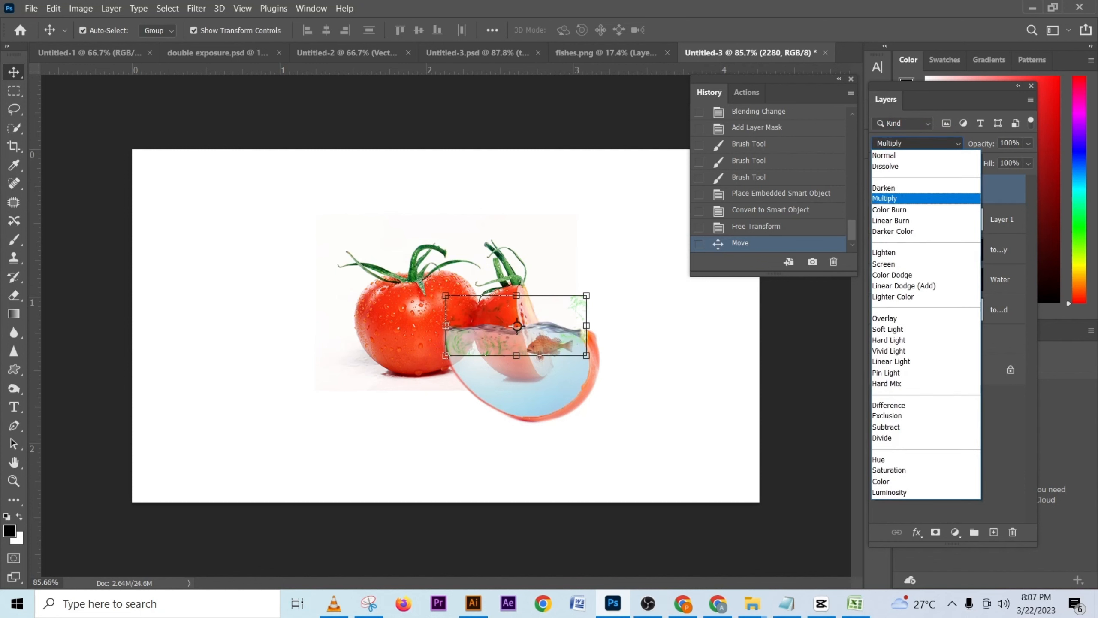
key("Down")
key("Down")
key("Down")
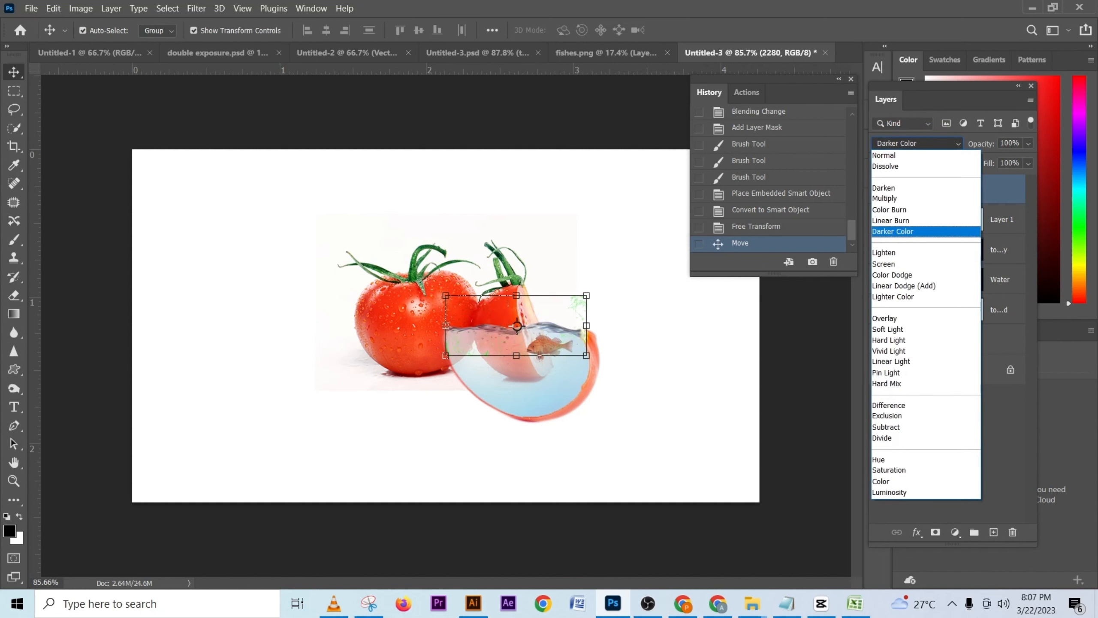
key("Down")
key("Down")
key("Down")
key("Down")
key("Down")
key("Down")
key("Down")
key("Down")
key("Down")
key("Down")
key("Down")
key("Down")
key("Down")
key("Down")
key("Down")
key("Down")
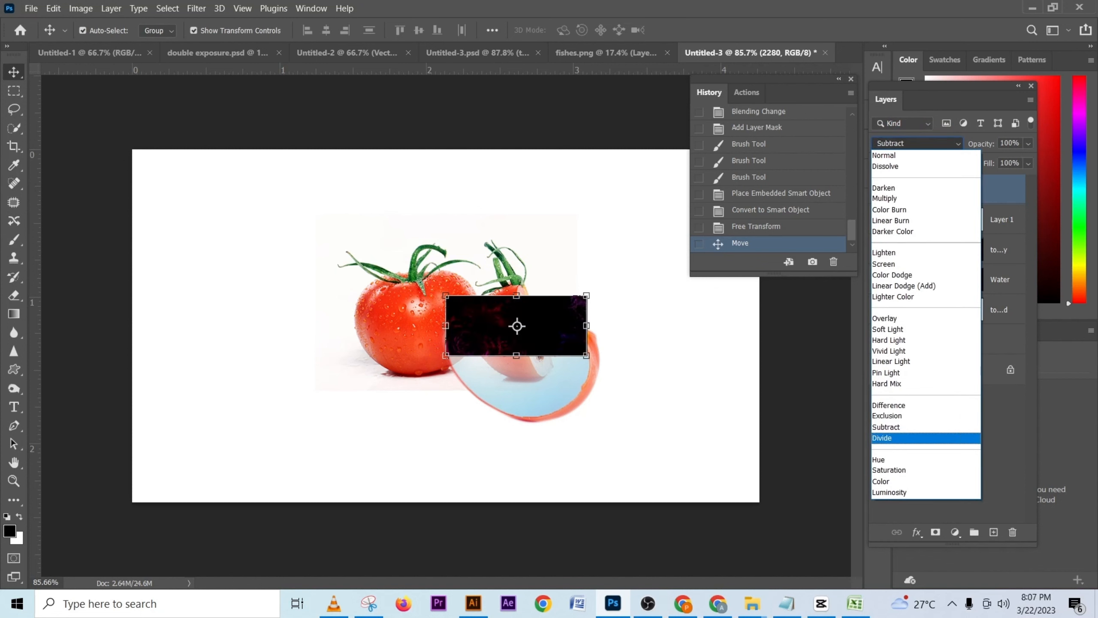
key("Down")
key("Down")
key("Down")
key("Down")
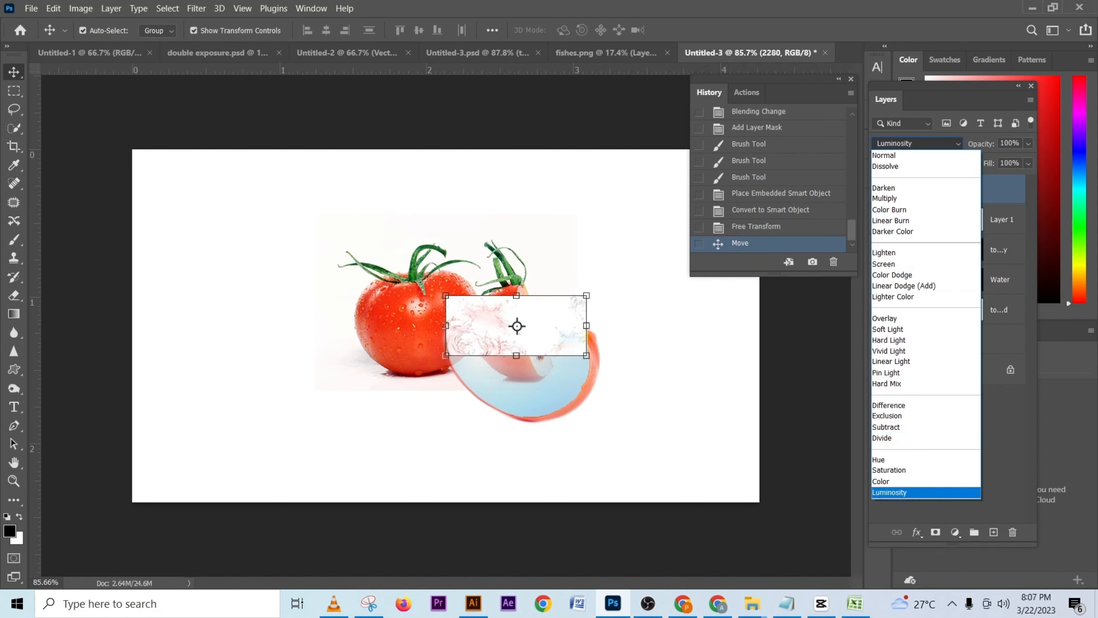
key("Escape")
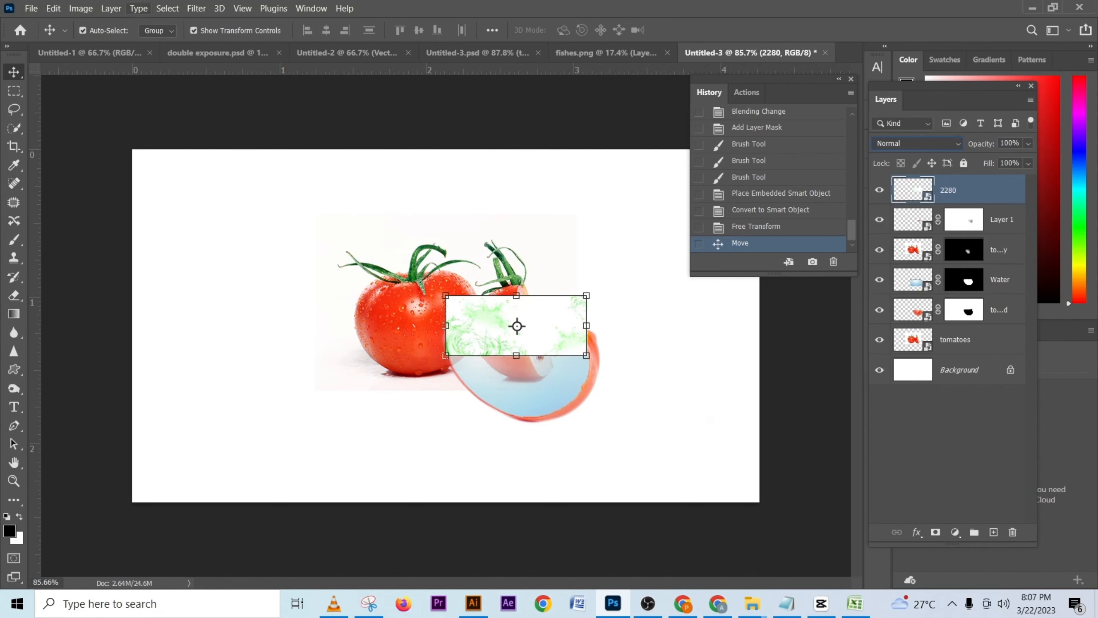
- Select the splash image's white background with Color Range and mask it out of the 2280 layer with an inverted layer mask
left_click(168, 8)
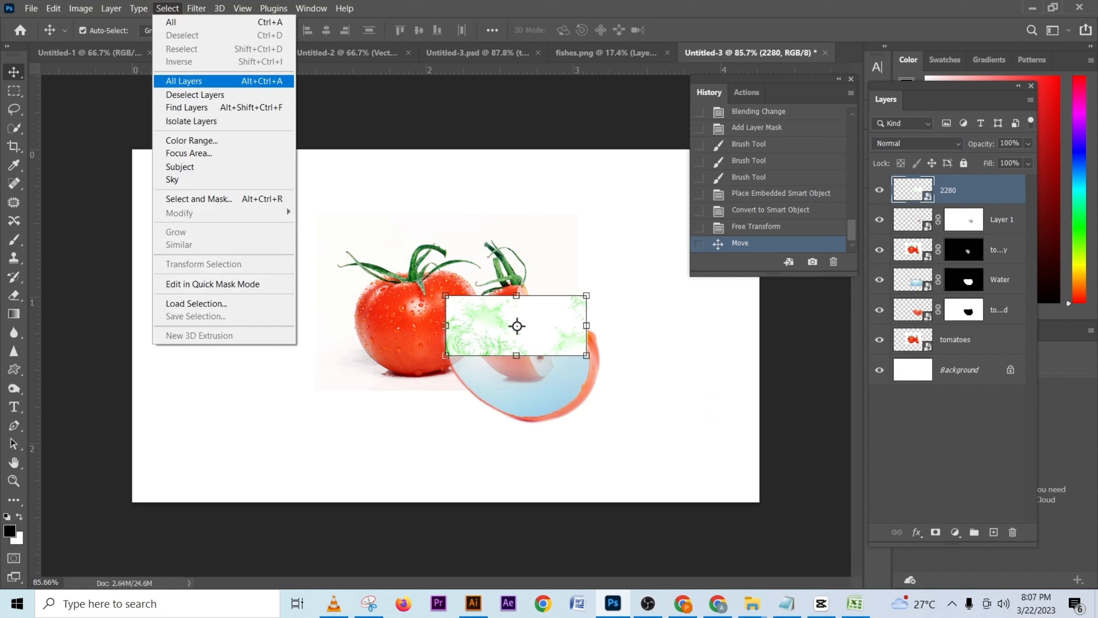
left_click(192, 140)
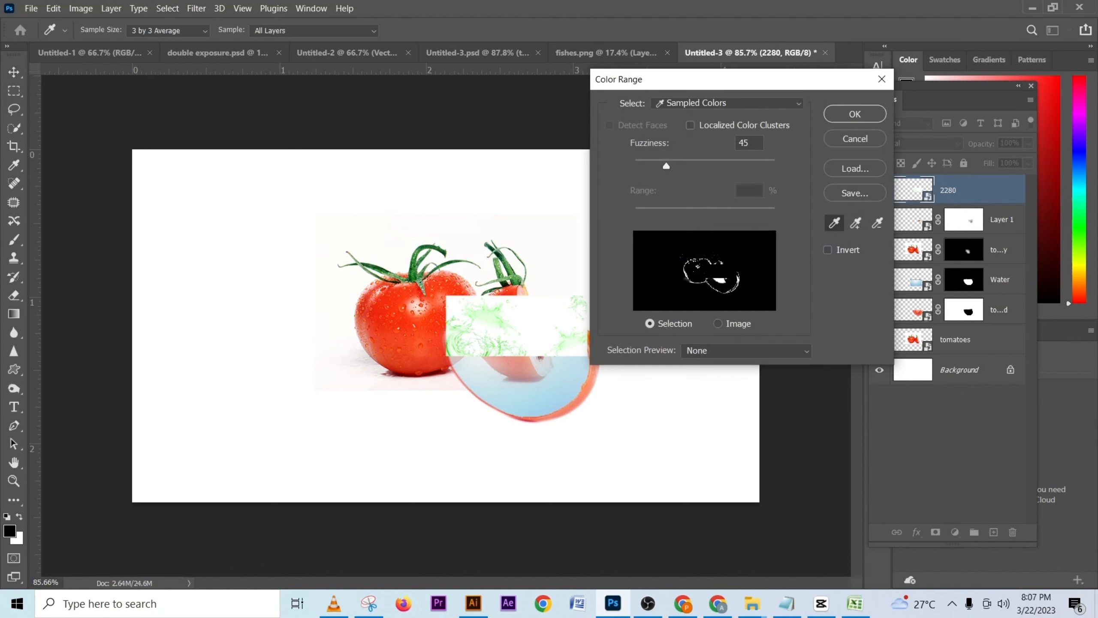
left_click(527, 310)
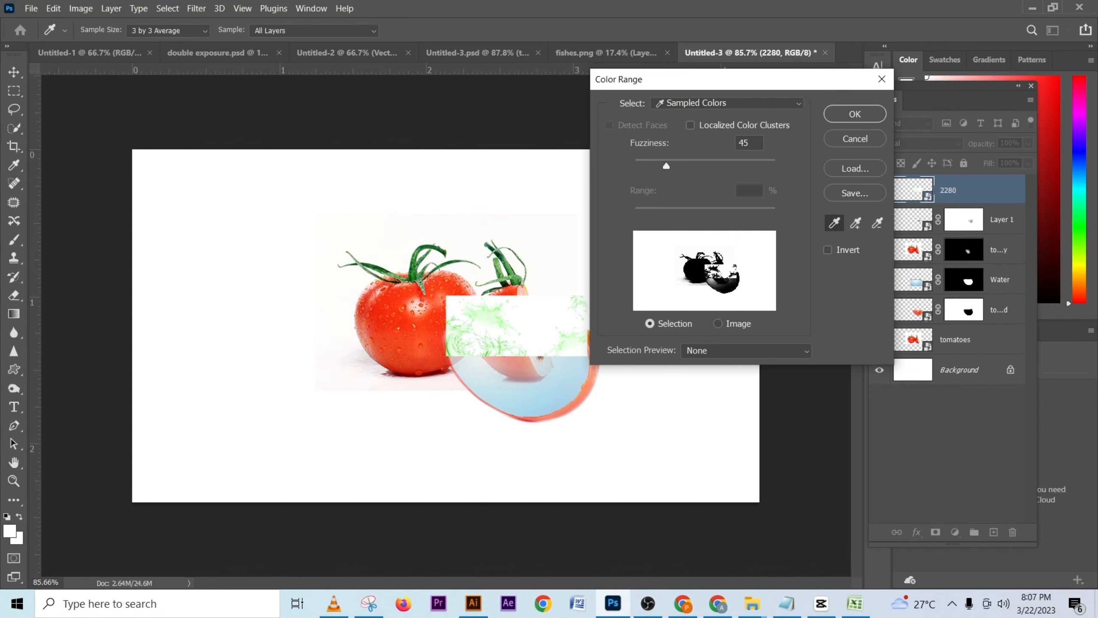
left_click(855, 114)
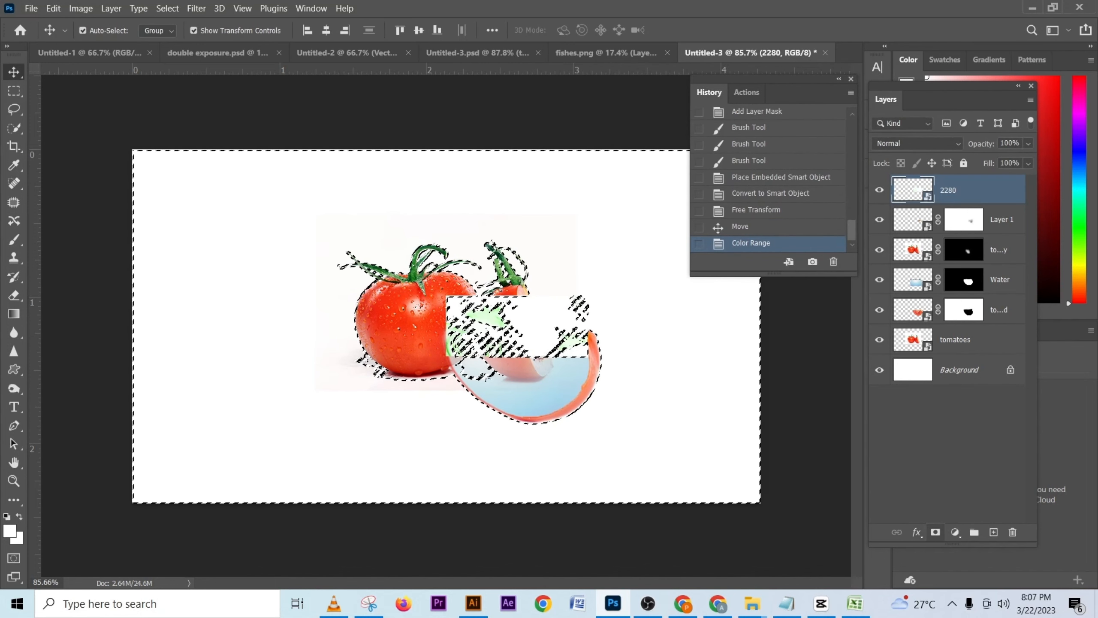
left_click(935, 532)
key("ctrl+i")
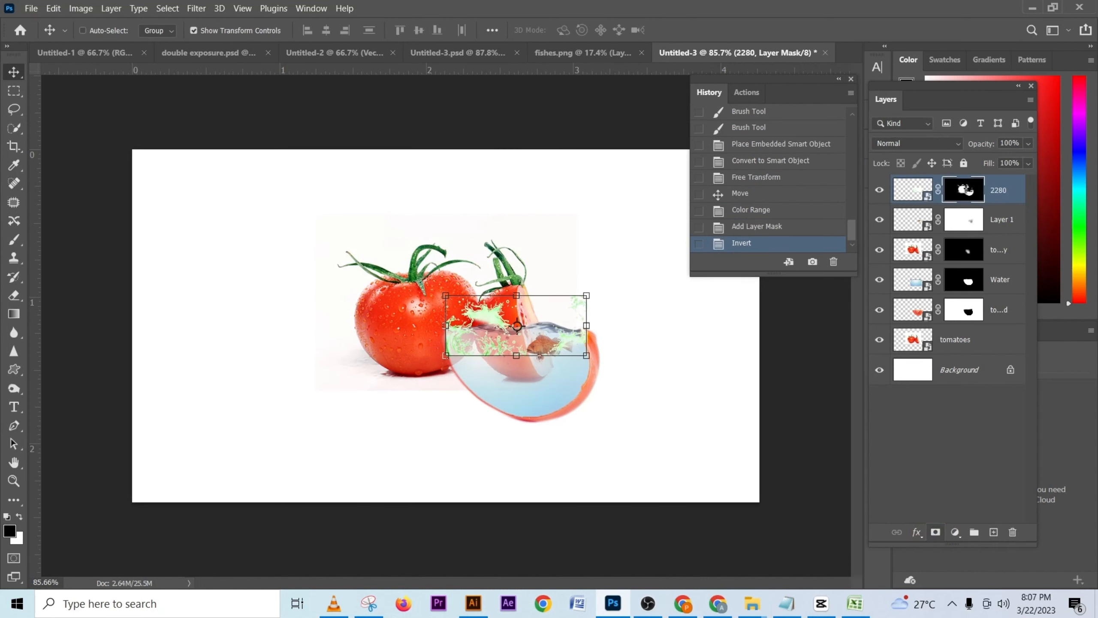
- Shrink the masked splash and place it at the left end of the wedge's waterline
left_click_drag(553, 328, 558, 312)
key("ctrl+z")
left_click_drag(493, 342, 515, 314)
left_click_drag(586, 279, 548, 309)
left_click(708, 30)
mouse_move(494, 320)
left_mouse_down()
mouse_move(531, 314)
mouse_move(498, 324)
left_mouse_up()
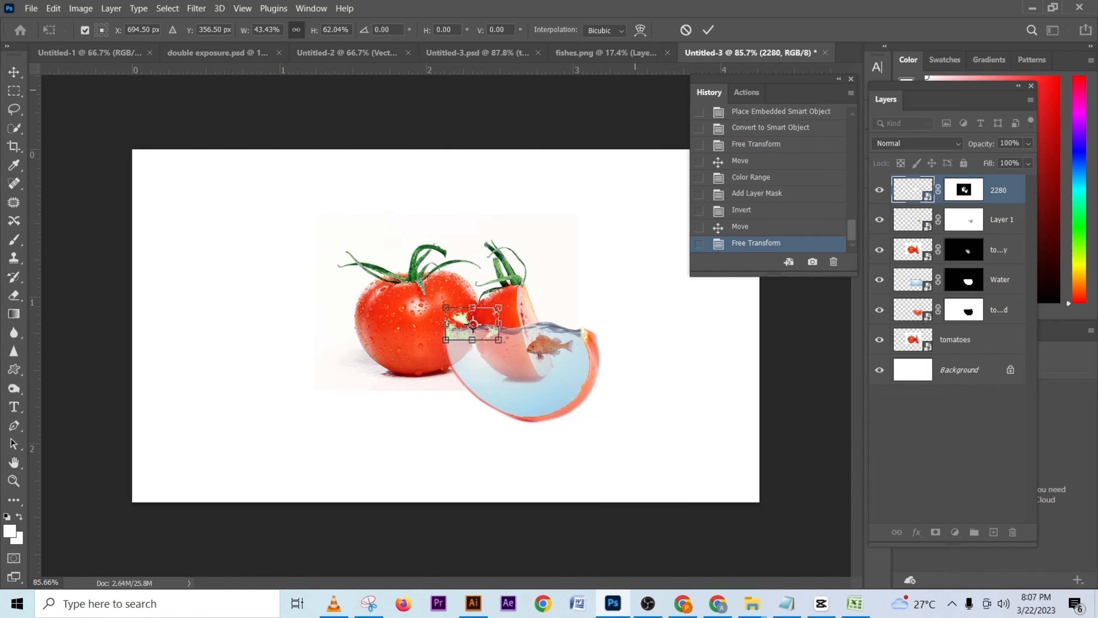
left_click(707, 30)
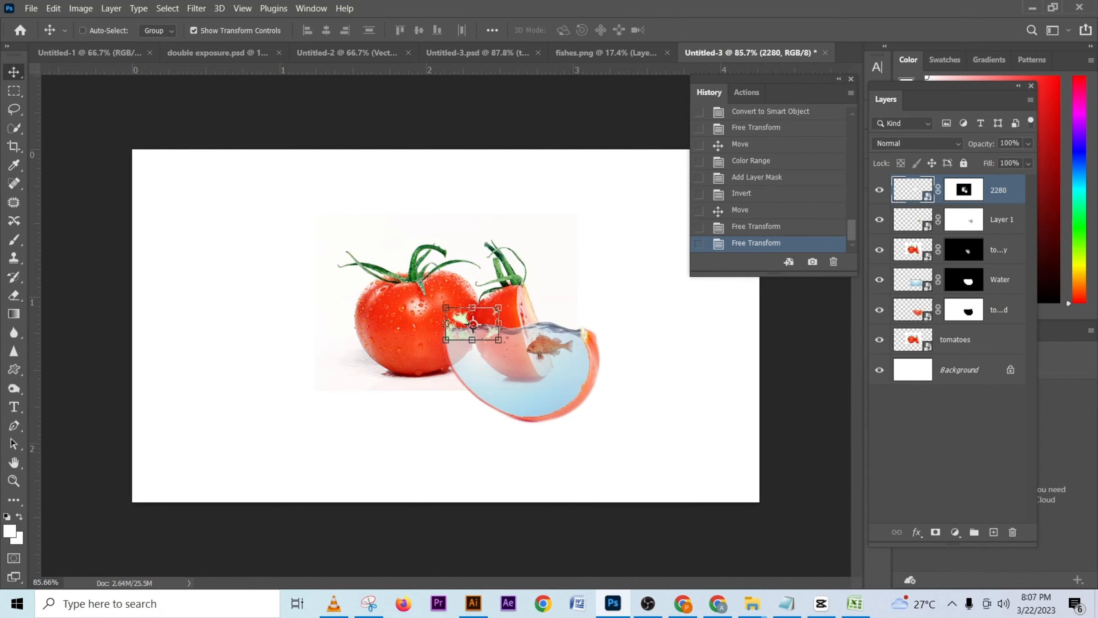
- Adjust the splash's Hue/Saturation to hue -10, saturation -71 and lightness -8
key("ctrl+u")
left_click_drag(522, 104, 722, 109)
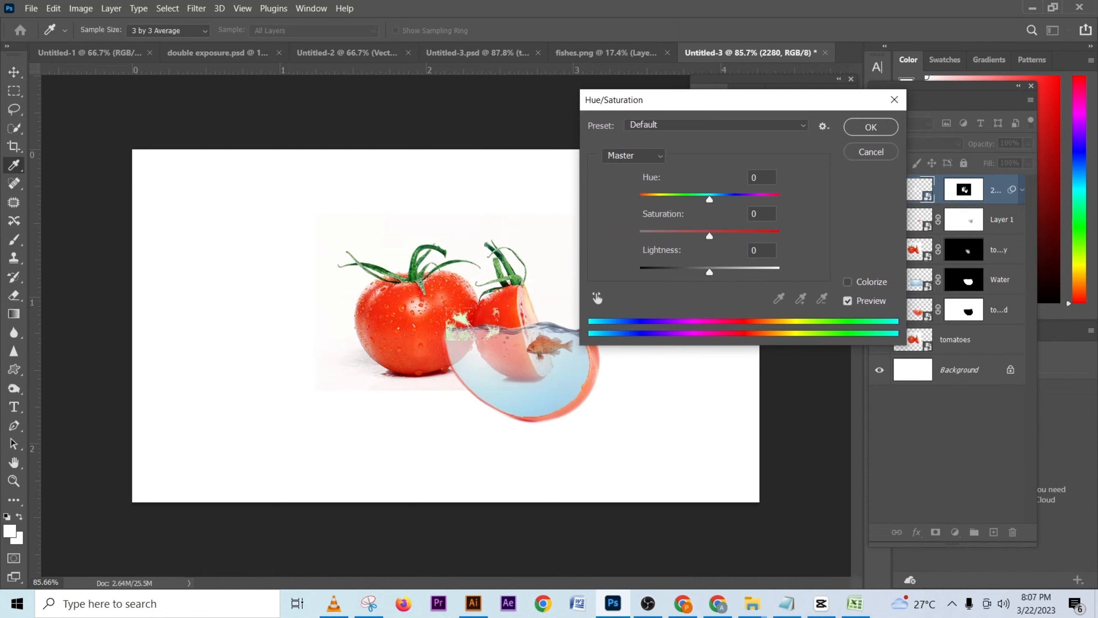
left_click_drag(710, 199, 765, 199)
left_click_drag(709, 236, 659, 236)
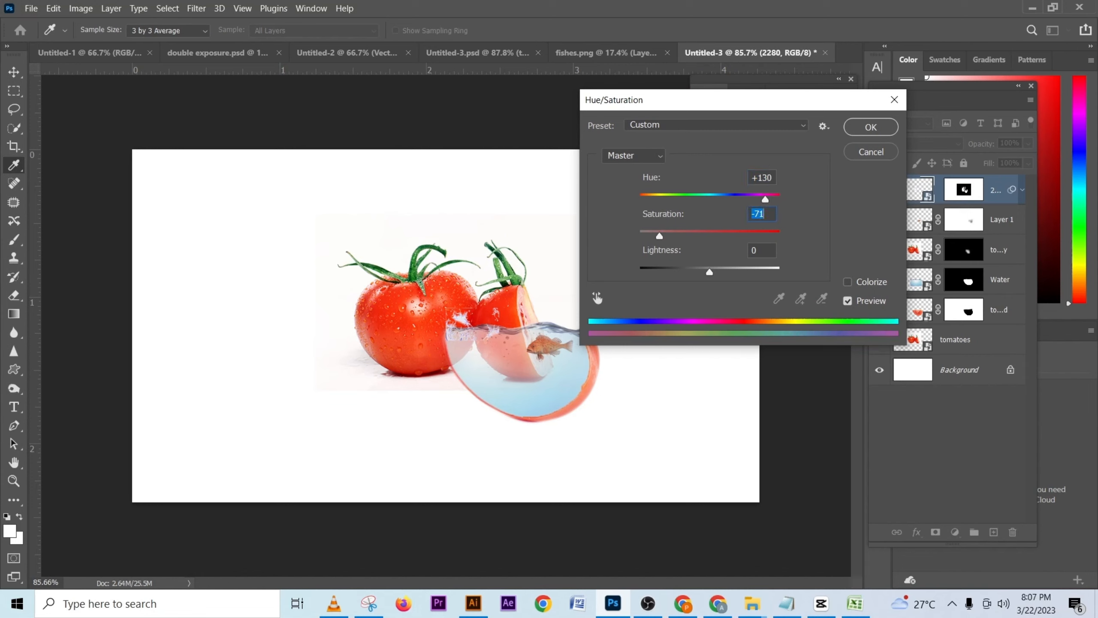
mouse_move(709, 272)
left_mouse_down()
mouse_move(729, 271)
mouse_move(703, 271)
left_mouse_up()
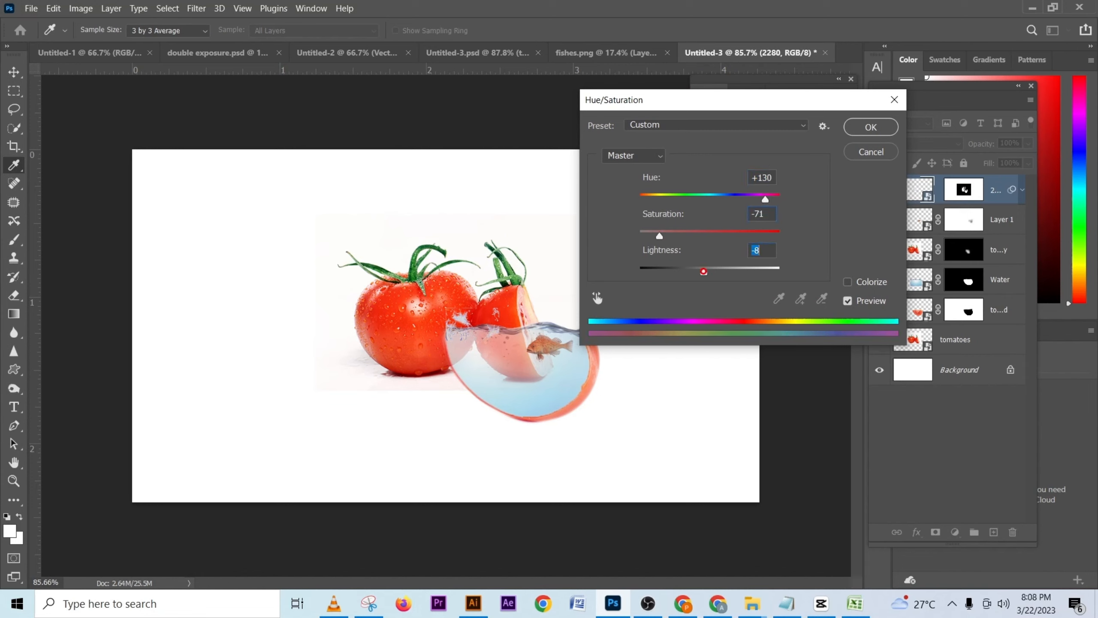
left_click_drag(765, 199, 703, 199)
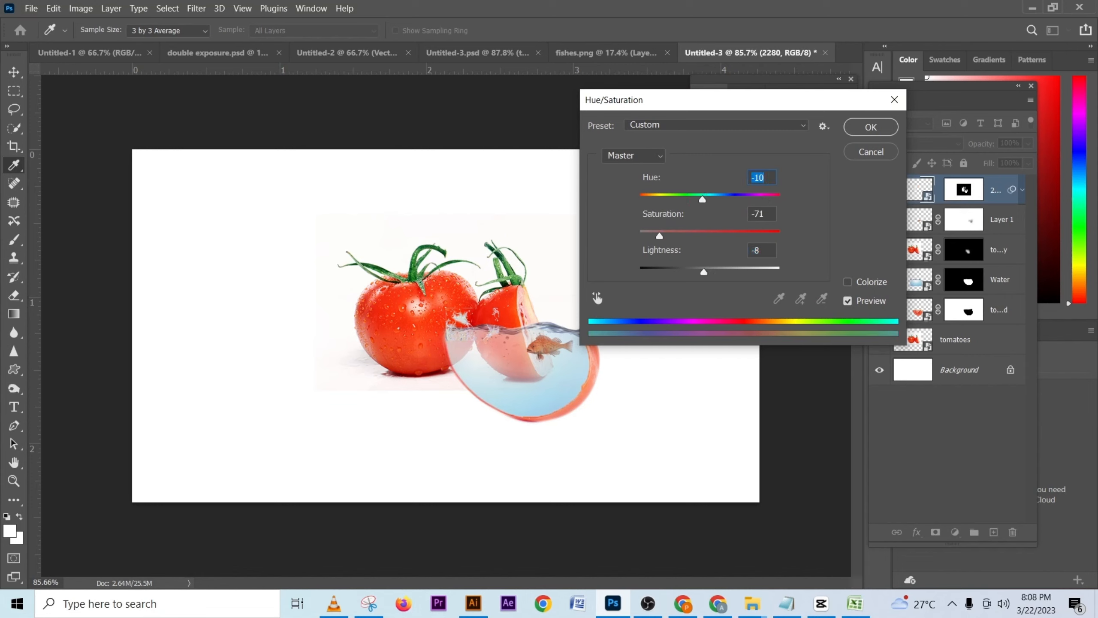
left_click(871, 126)
- Delete the 2280 splash layer and check the tomato-isolated wedge layer by hiding and showing it
key("Delete")
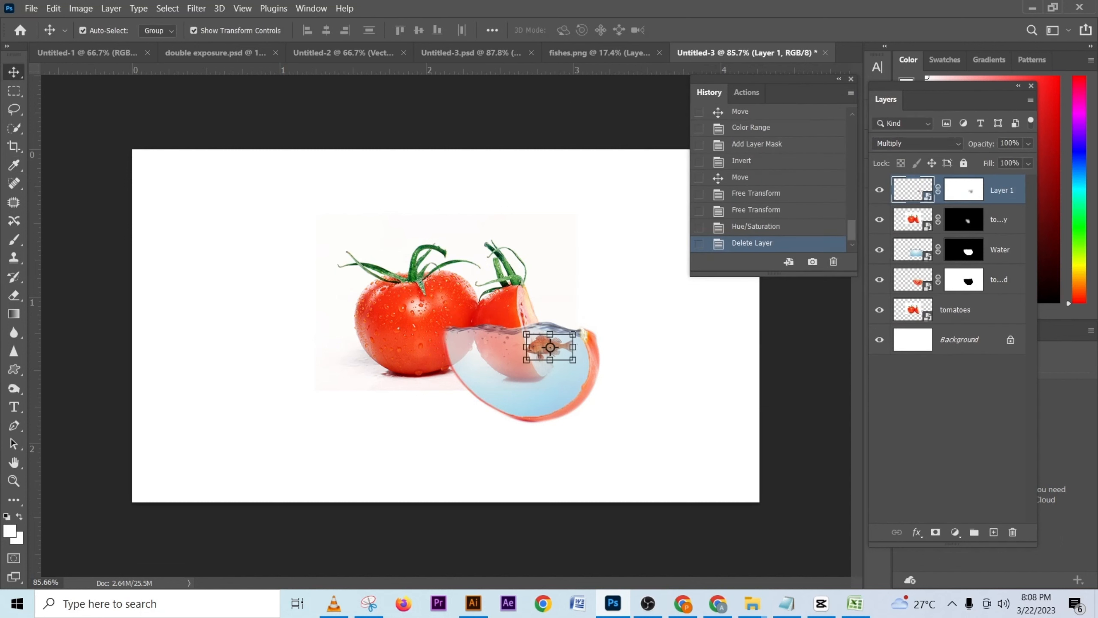
left_click(1011, 220)
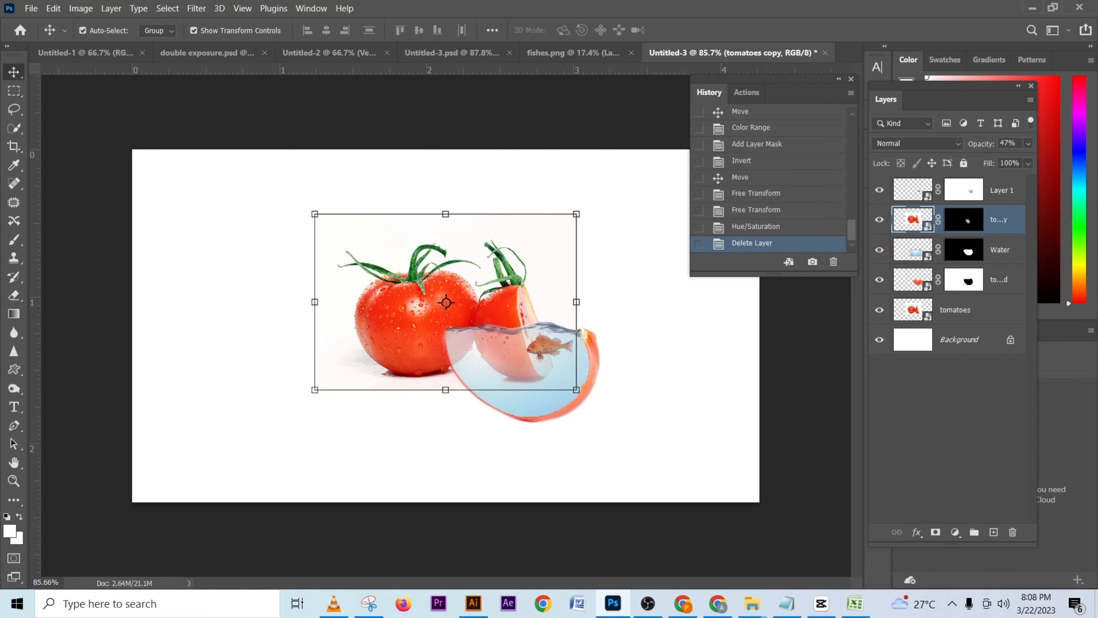
left_click(879, 278)
left_click(879, 279)
left_click(951, 281)
left_click(879, 278)
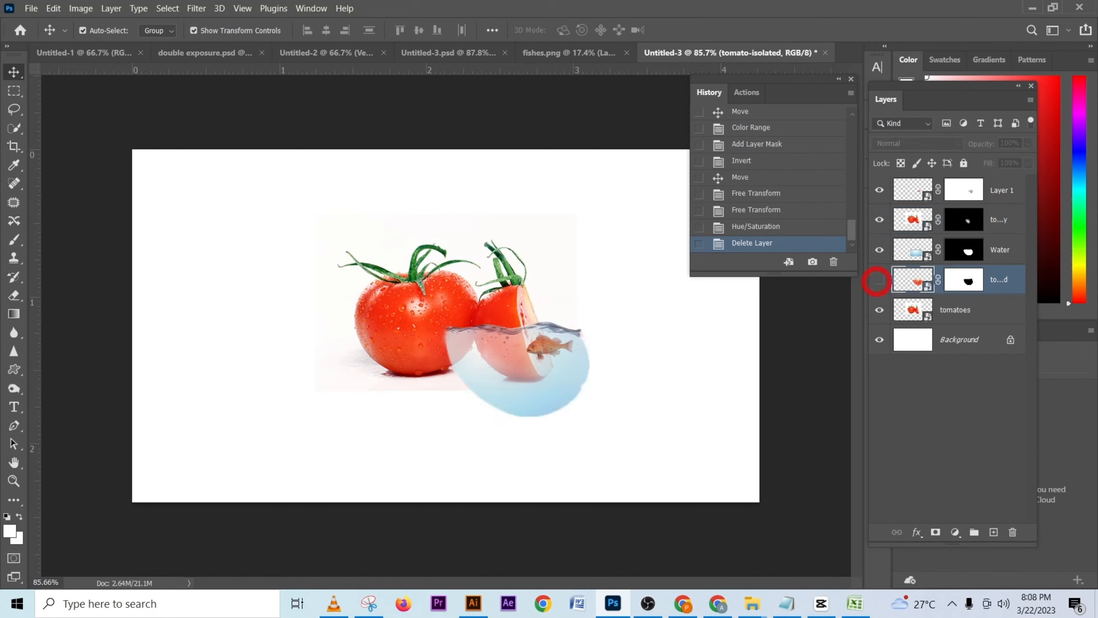
left_click(879, 279)
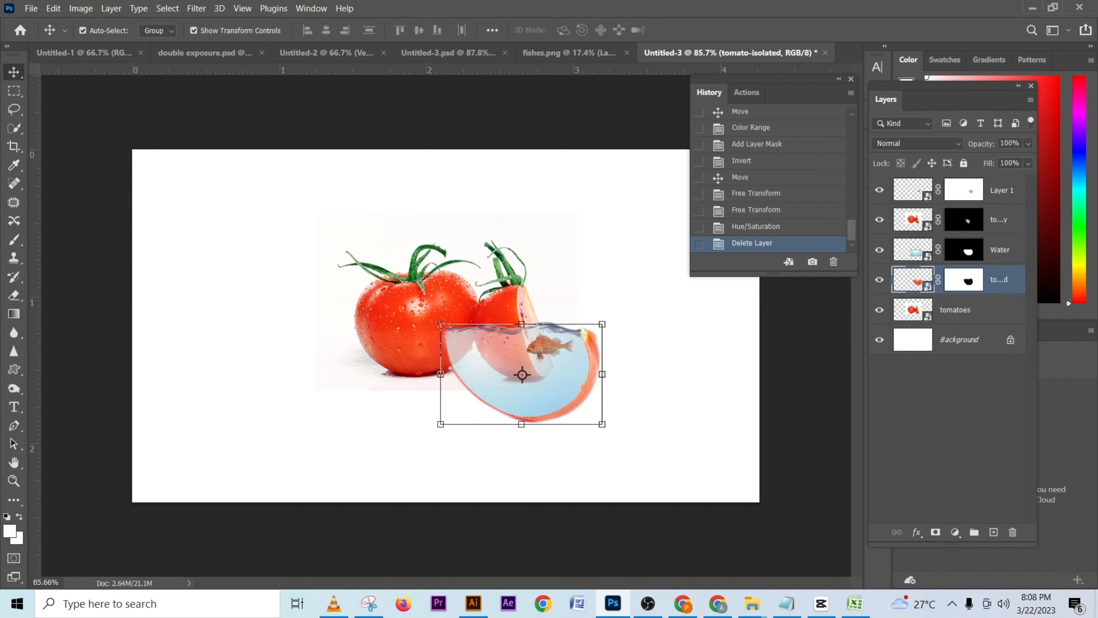
- Add a new layer directly above the tomatoes layer and flatten the Soft Round brush tip into a thin horizontal ellipse
left_click(987, 308)
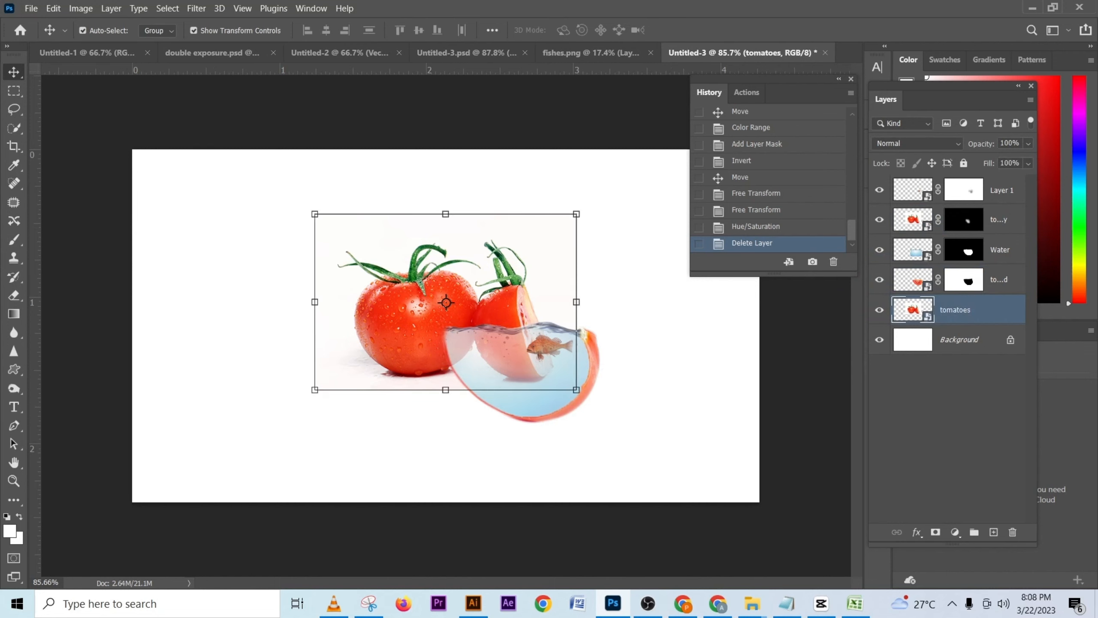
left_click(994, 531)
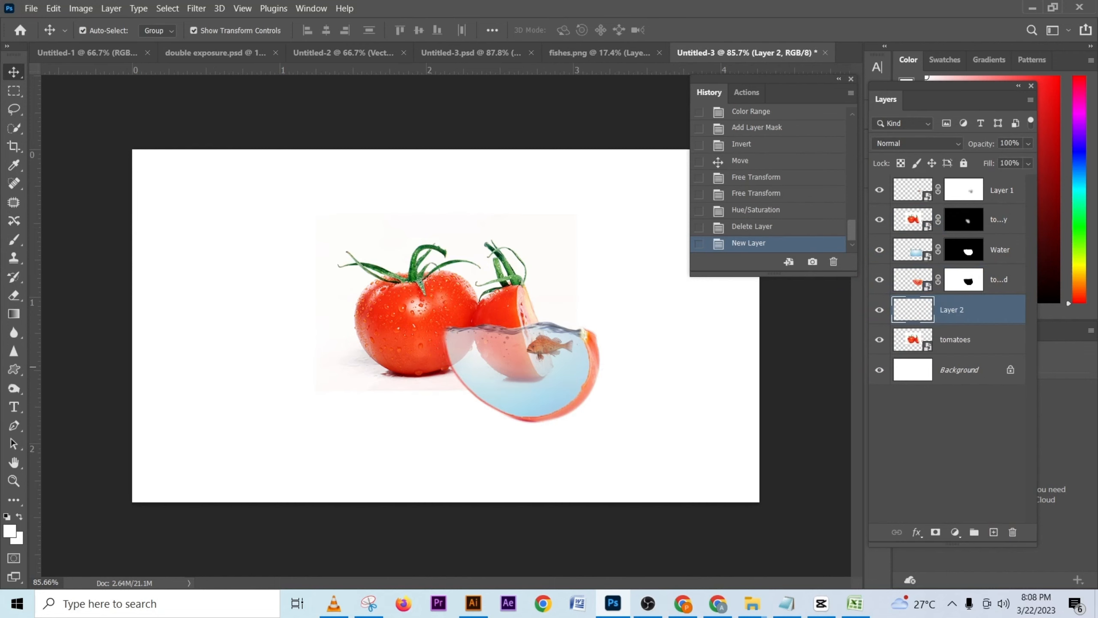
key("b")
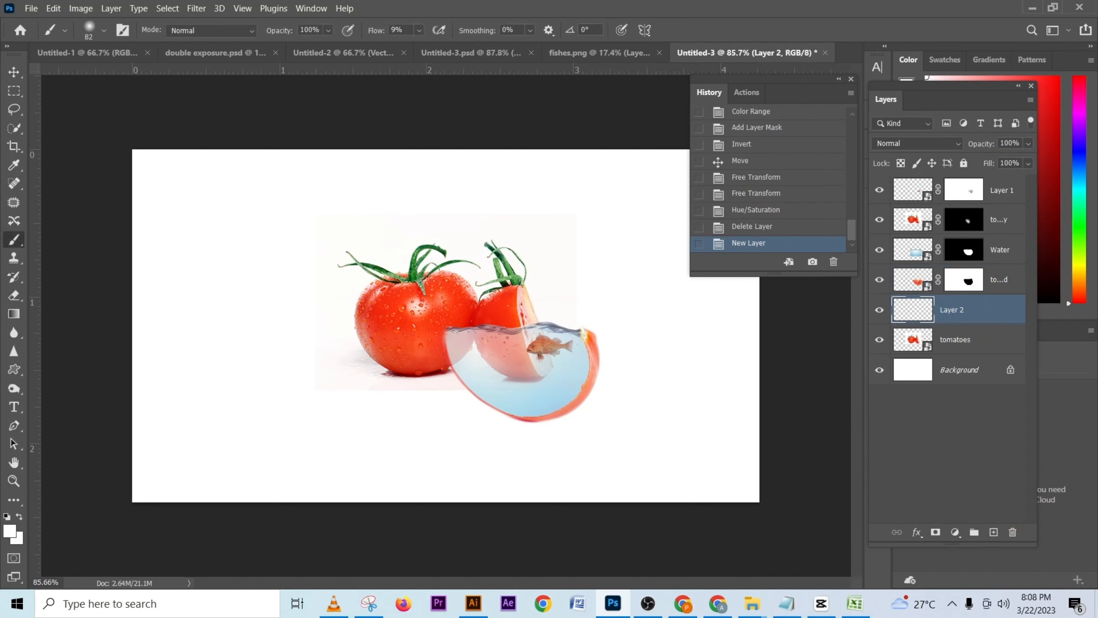
left_click(104, 30)
left_click_drag(44, 97, 43, 83)
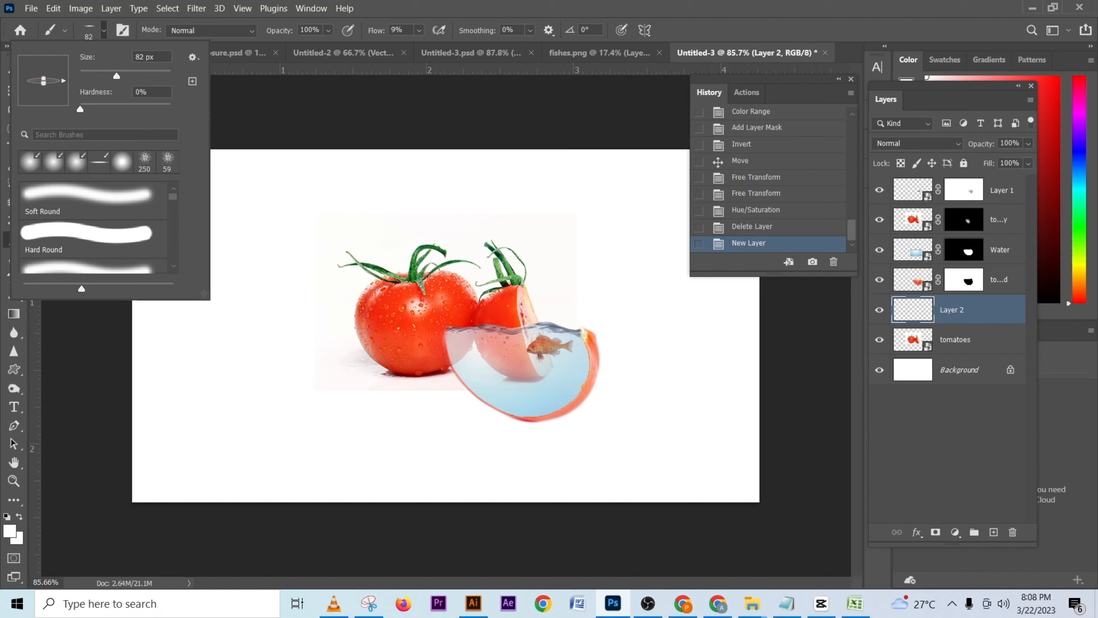
left_click(87, 193)
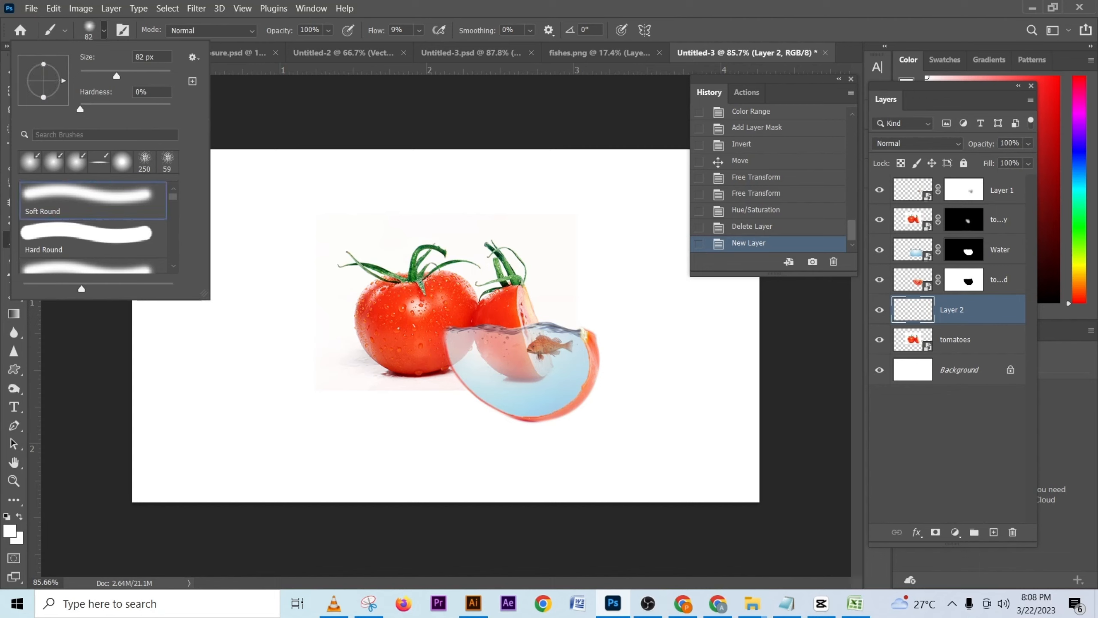
left_click_drag(43, 97, 43, 83)
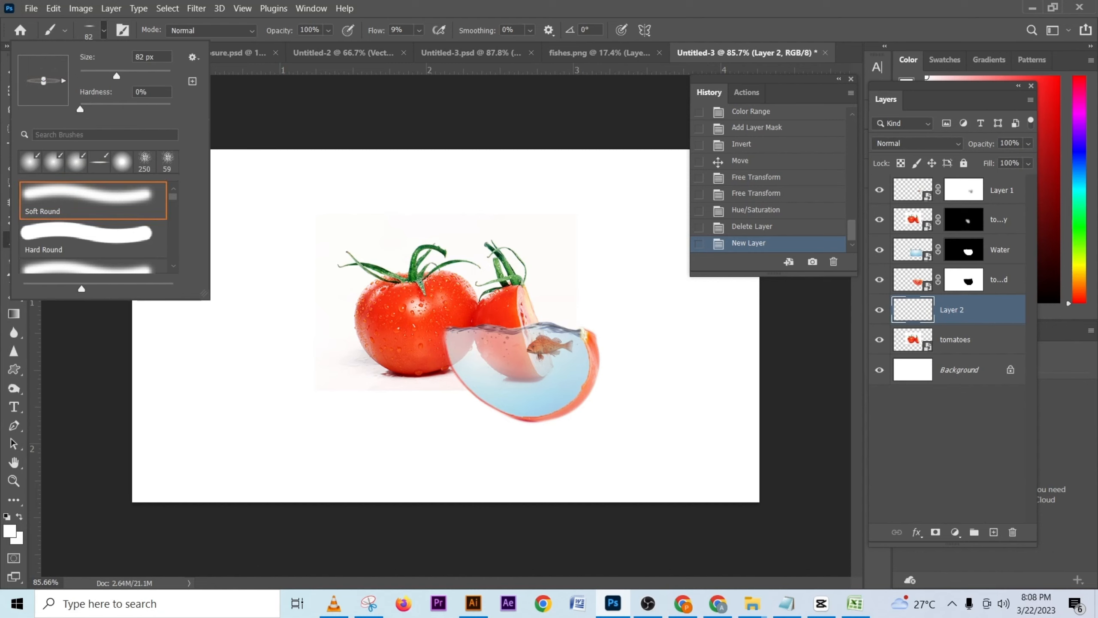
- Enlarge the flattened brush to 179 px and paint a black ground shadow beneath the wedge on the new layer
left_click_drag(498, 428, 519, 427)
key("d")
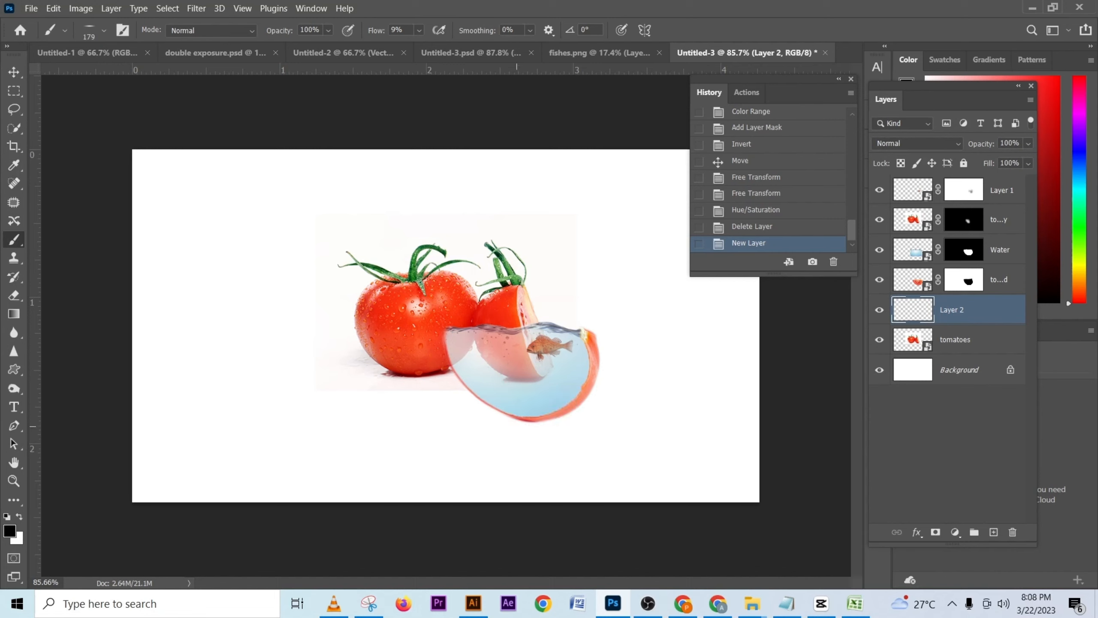
mouse_move(516, 427)
left_mouse_down()
mouse_move(480, 423)
mouse_move(540, 424)
mouse_move(504, 423)
left_mouse_up()
- Nudge the painted shadow slightly up and to the right so it sits against the wedge's base
key("v")
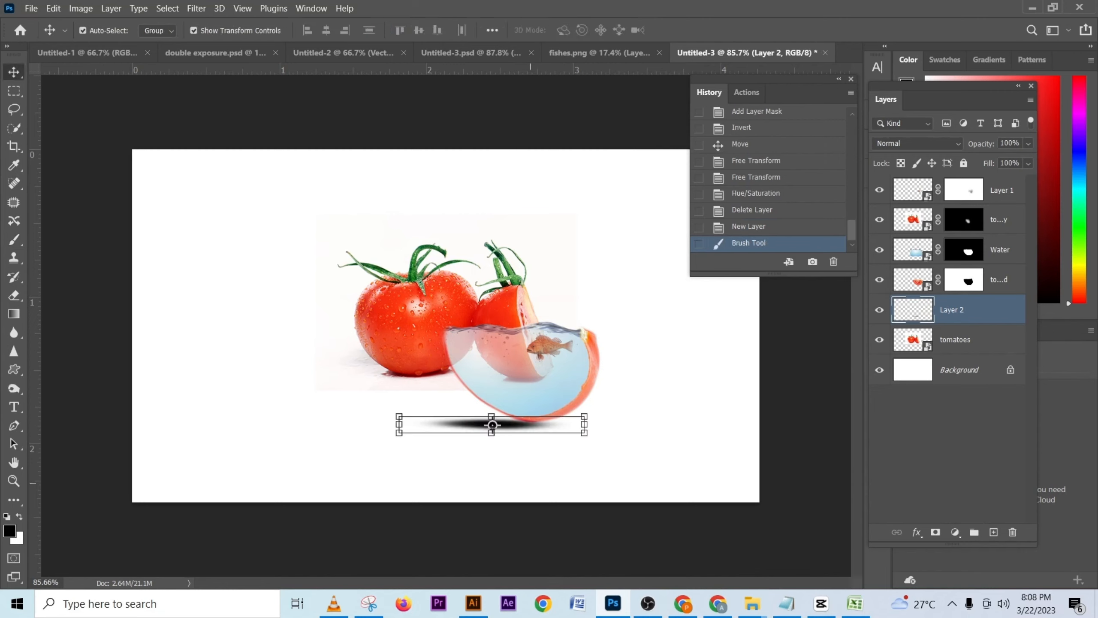
key("Up")
key("Up")
key("Up")
key("Up")
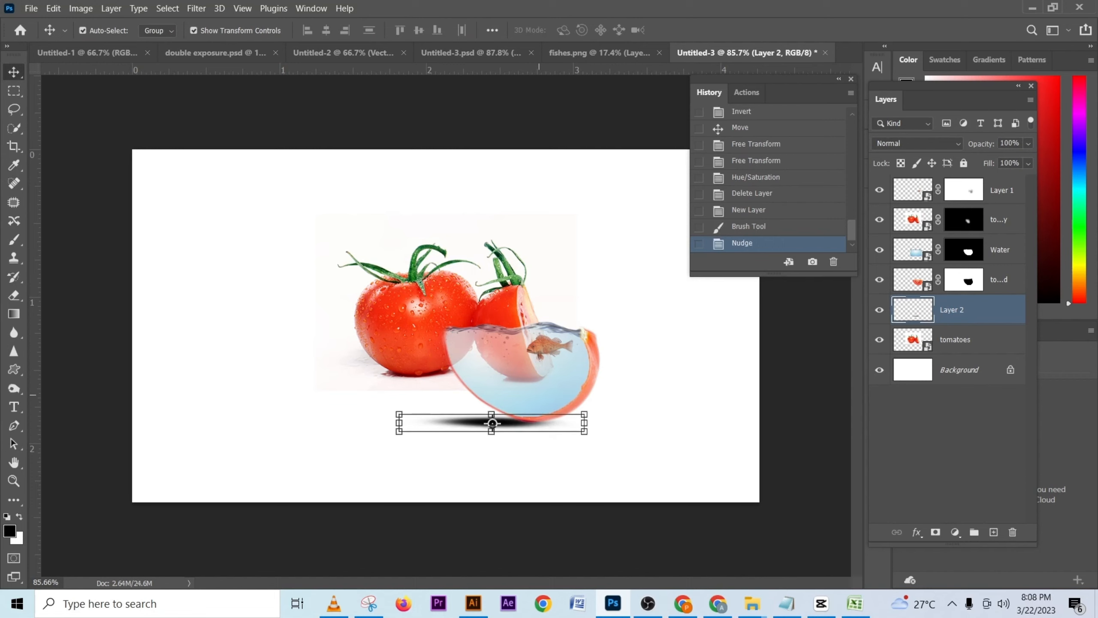
key("Right")
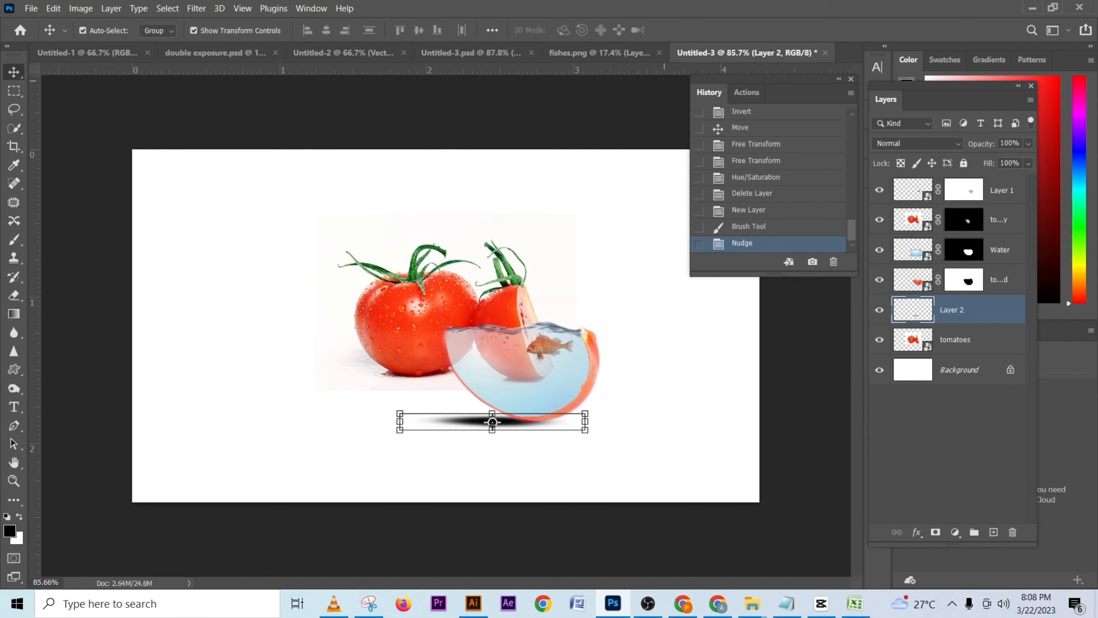
- Lower the opacity of the ground shadow layer to 34%
left_click(1028, 144)
left_click_drag(1027, 160, 984, 160)
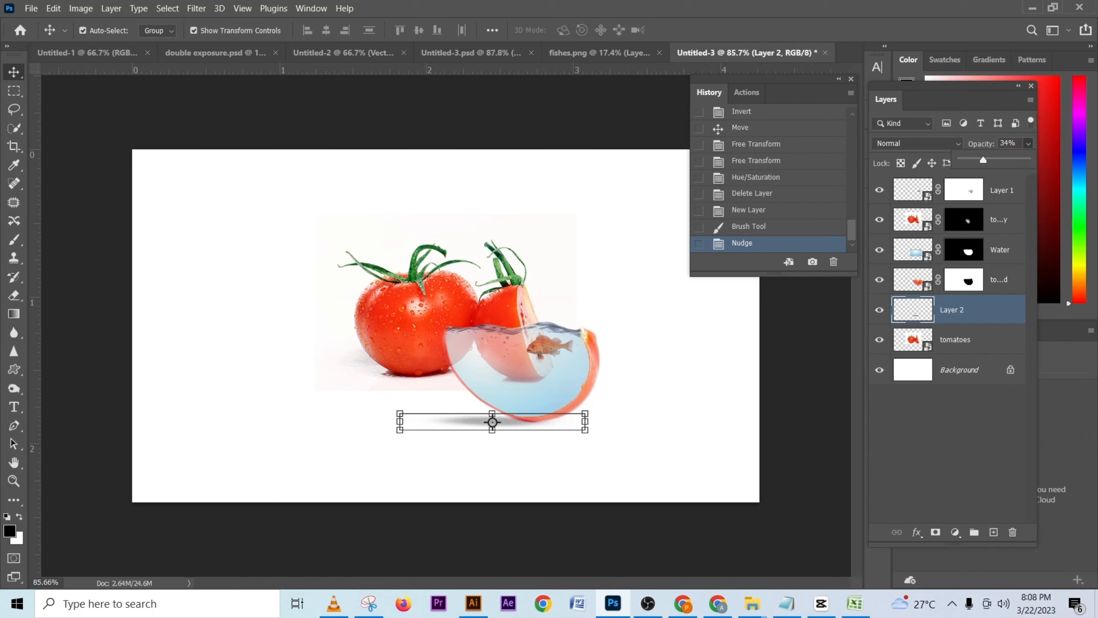
left_click(14, 90)
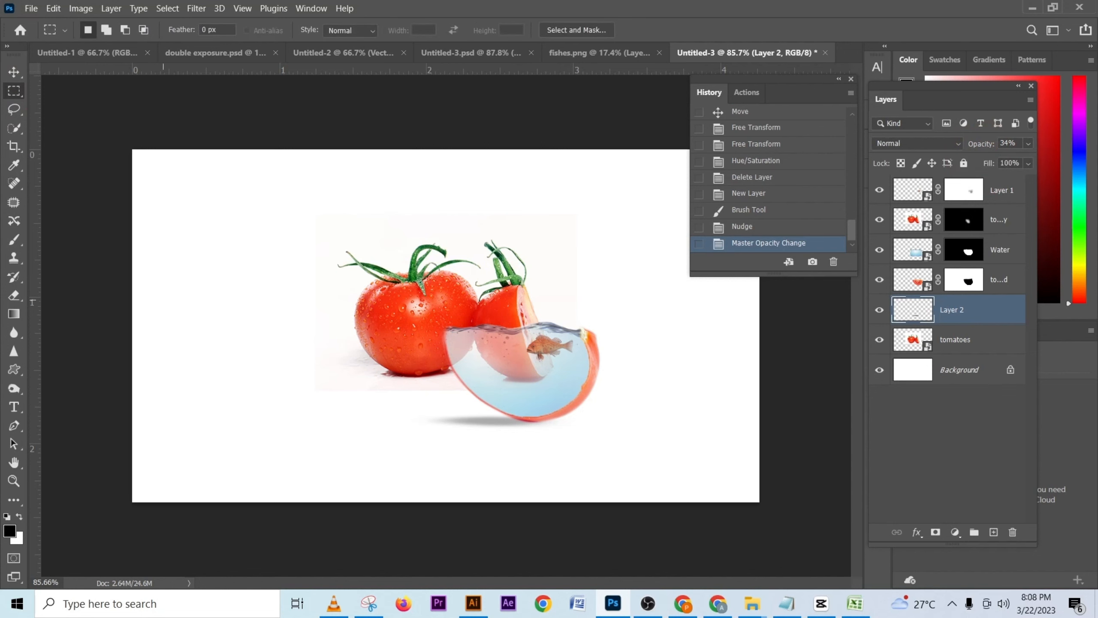
scroll(481, 449, "up", 7)
scroll(515, 448, "down", 7)
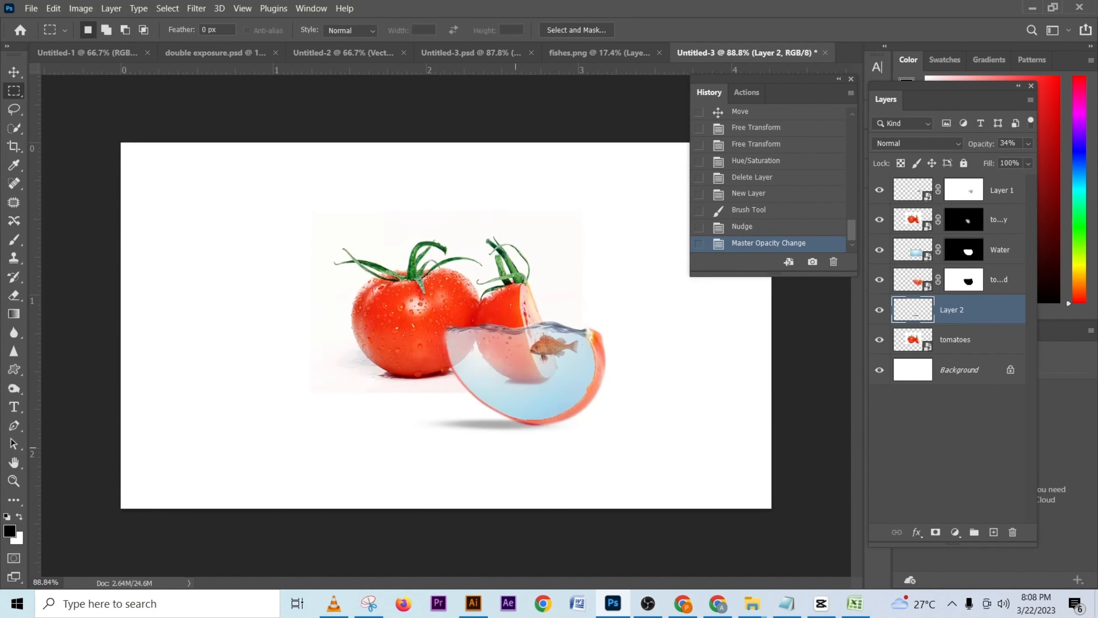
- Soften the ground shadow with a Gaussian Blur of 3.8 pixels radius
left_click(197, 8)
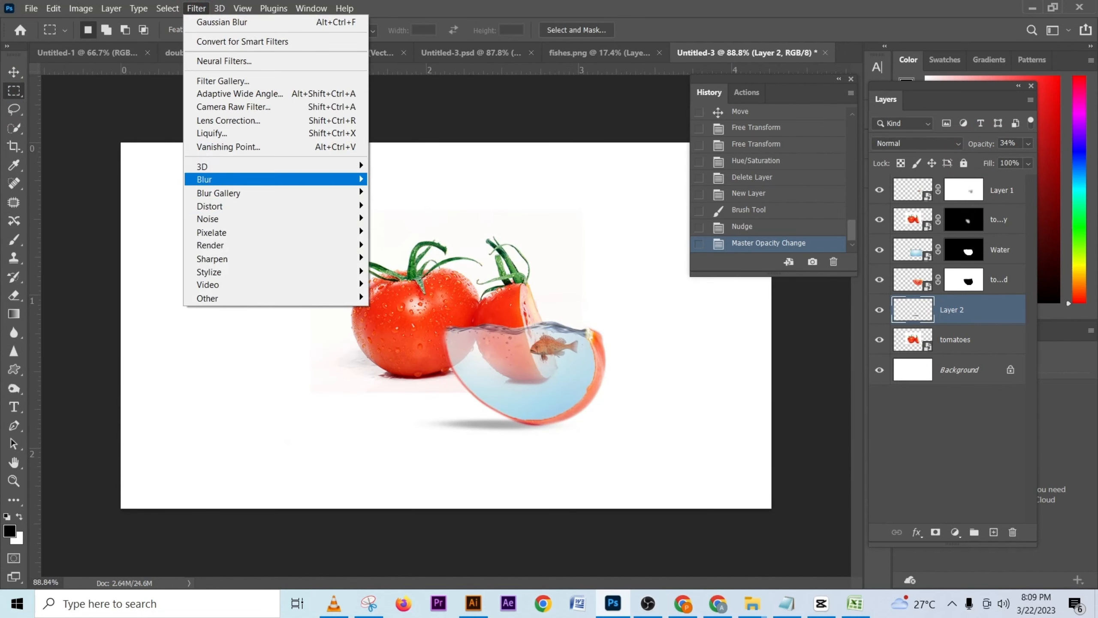
mouse_move(233, 179)
left_click(406, 232)
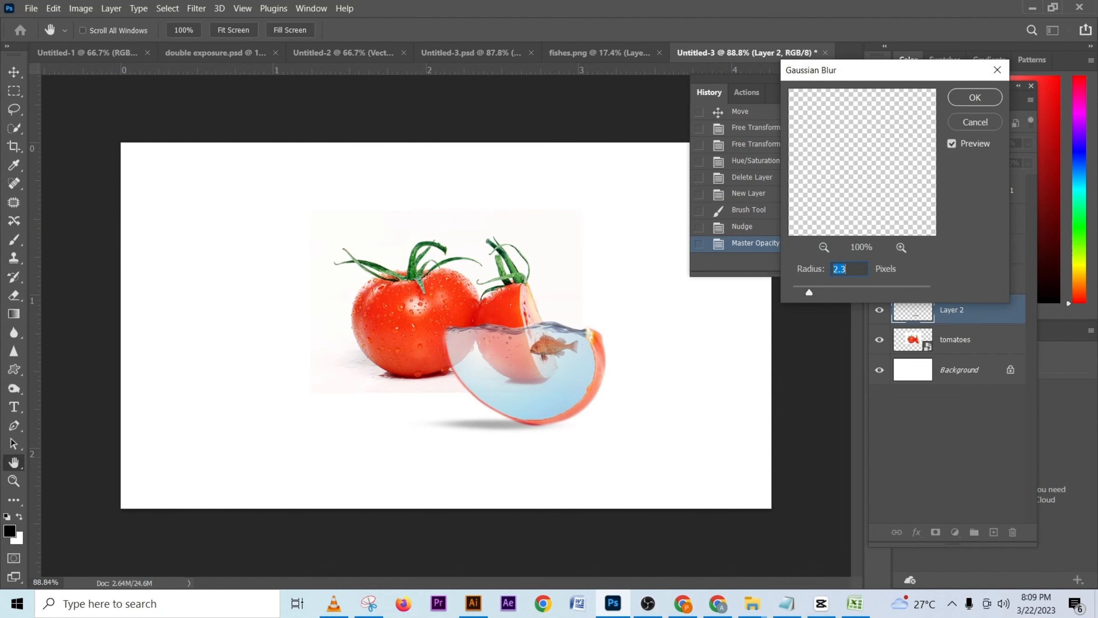
left_click_drag(809, 293, 820, 292)
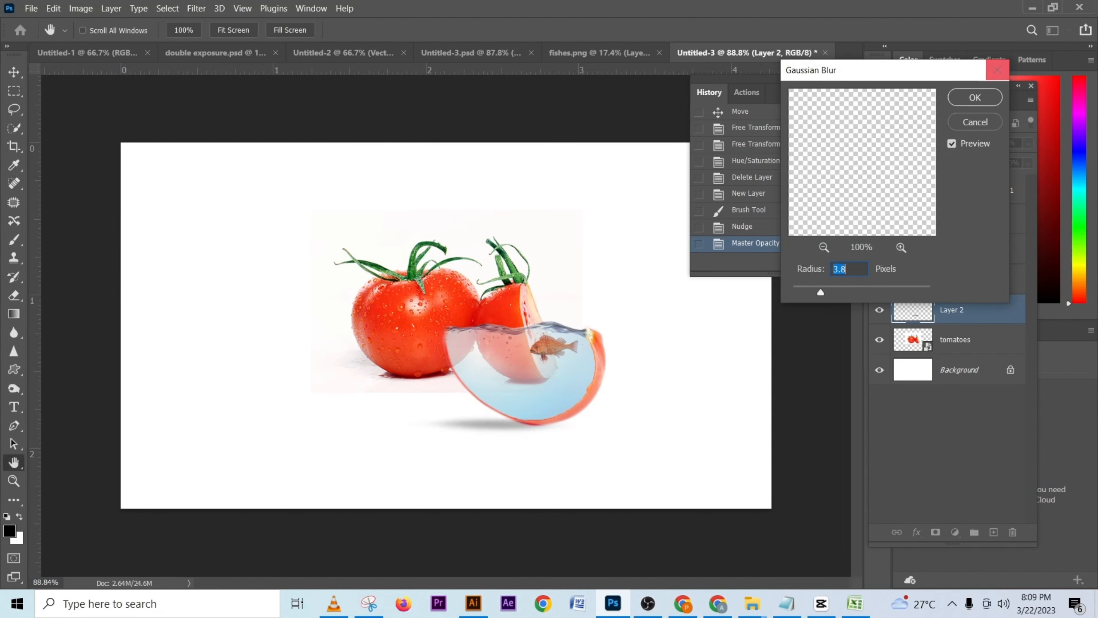
left_click(974, 98)
- Move the blurred shadow slightly to the right and nudge it up against the base of the wedge
key("v")
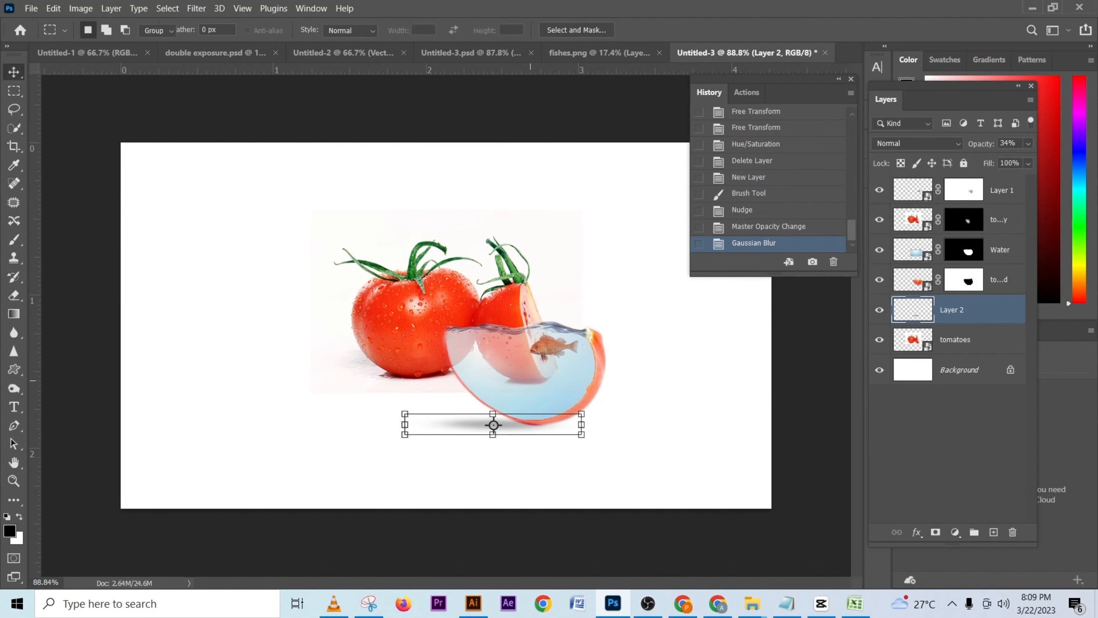
left_click_drag(534, 377, 561, 377)
key("ctrl+z")
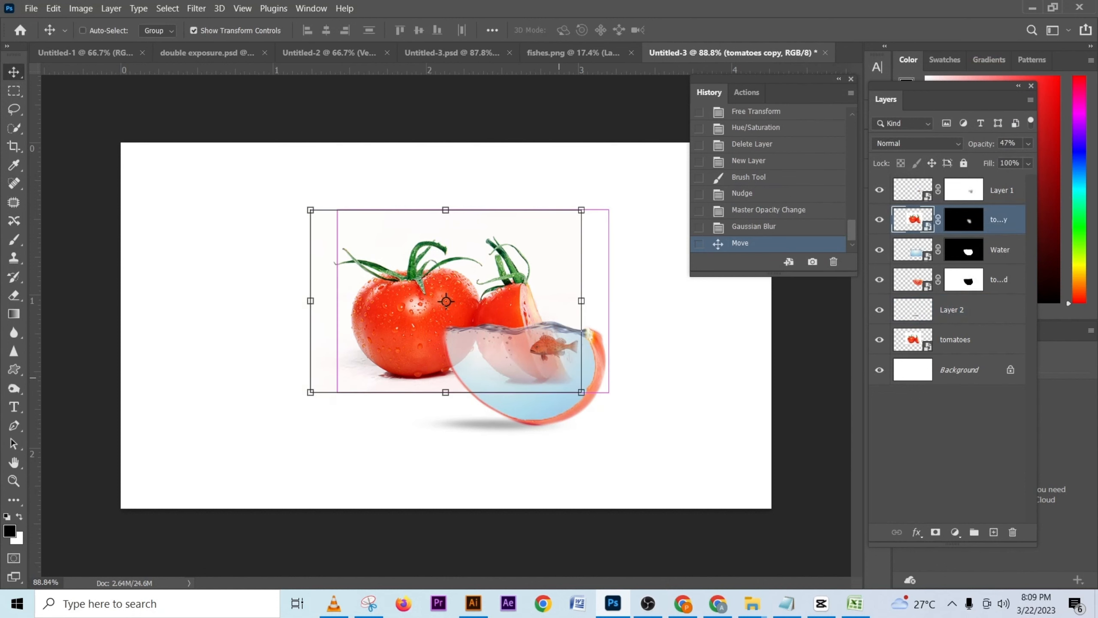
left_click(497, 420)
mouse_move(517, 423)
left_mouse_down()
mouse_move(537, 426)
mouse_move(527, 428)
left_mouse_up()
key("Down")
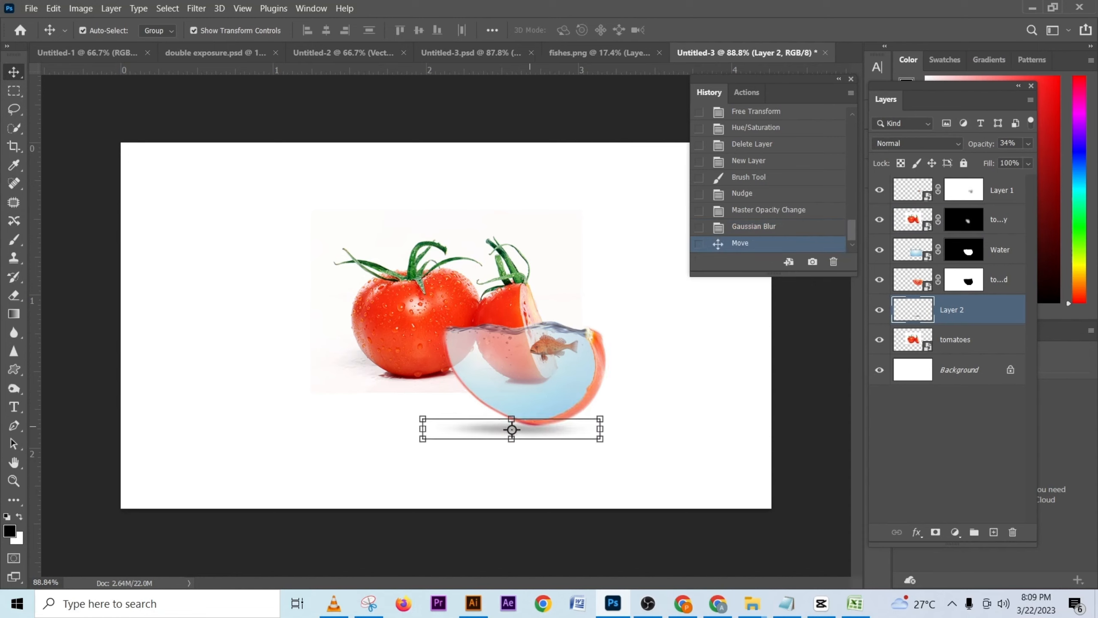
key("Up")
key("Up")
key("Up")
key("Up")
key("Up")
key("Up")
key("Up")
key("Up")
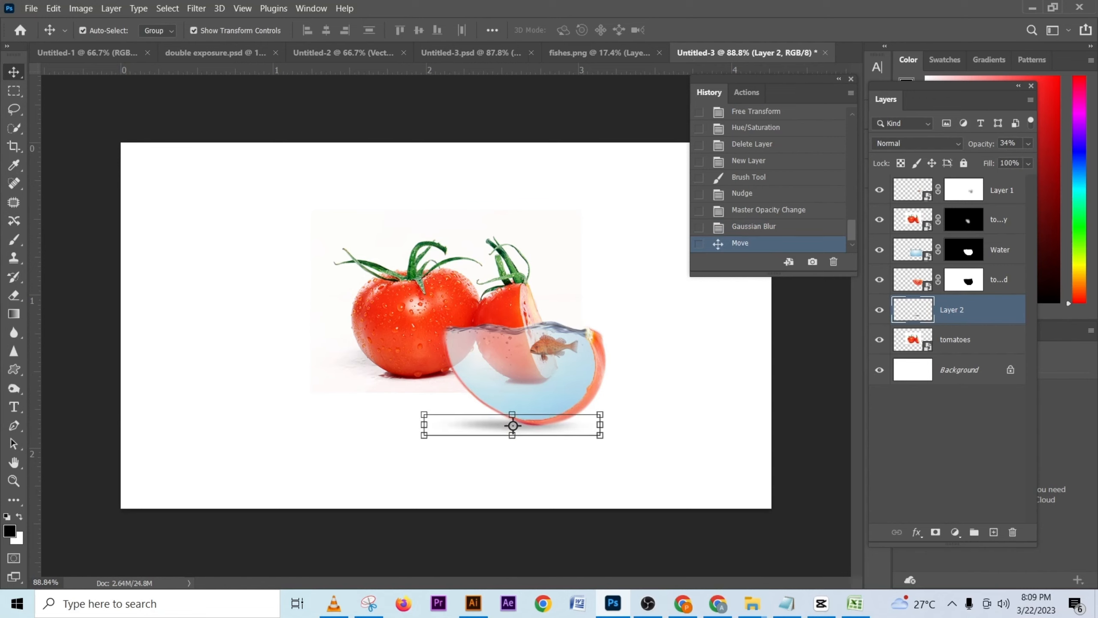
- Turn off Auto-Select and stamp all visible layers into a new layer above the fish layer
left_click(969, 370)
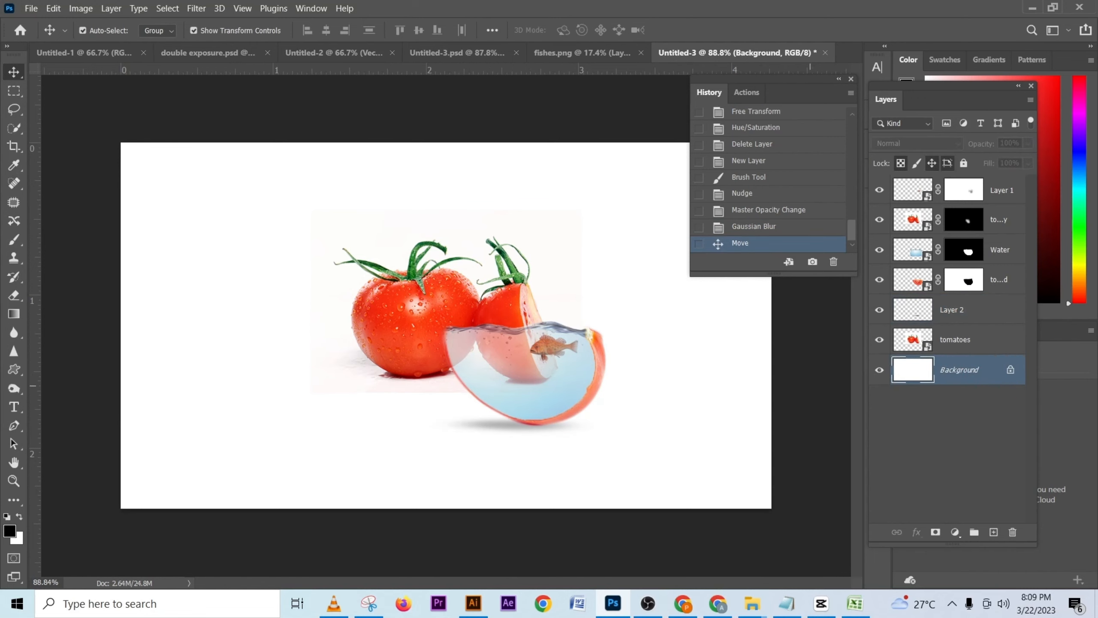
left_click(993, 179)
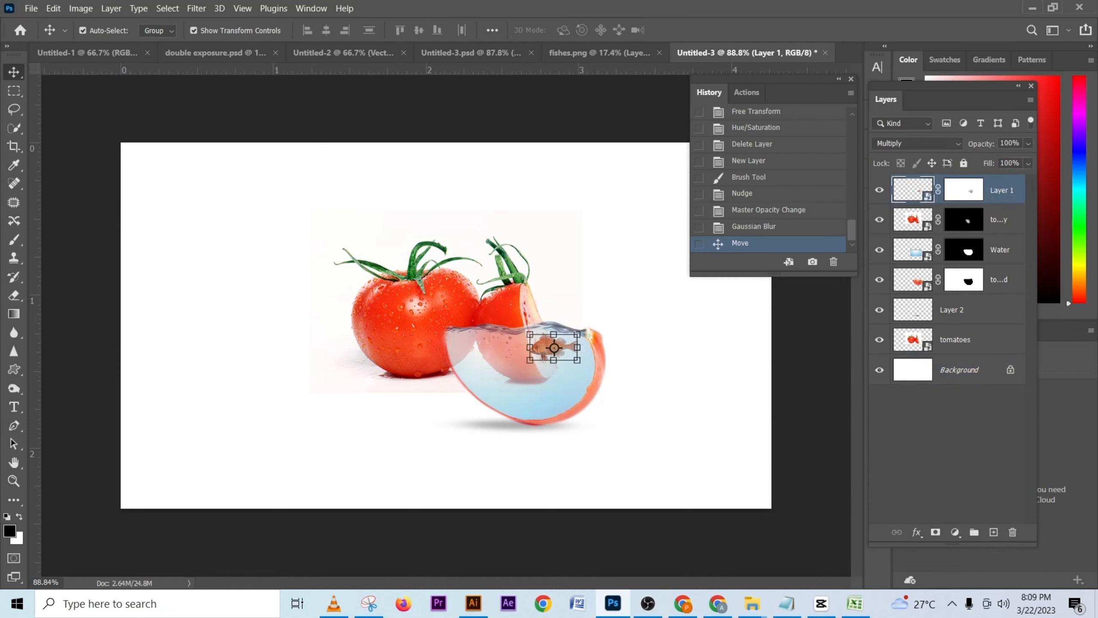
left_click(82, 30)
key("ctrl+shift+alt+e")
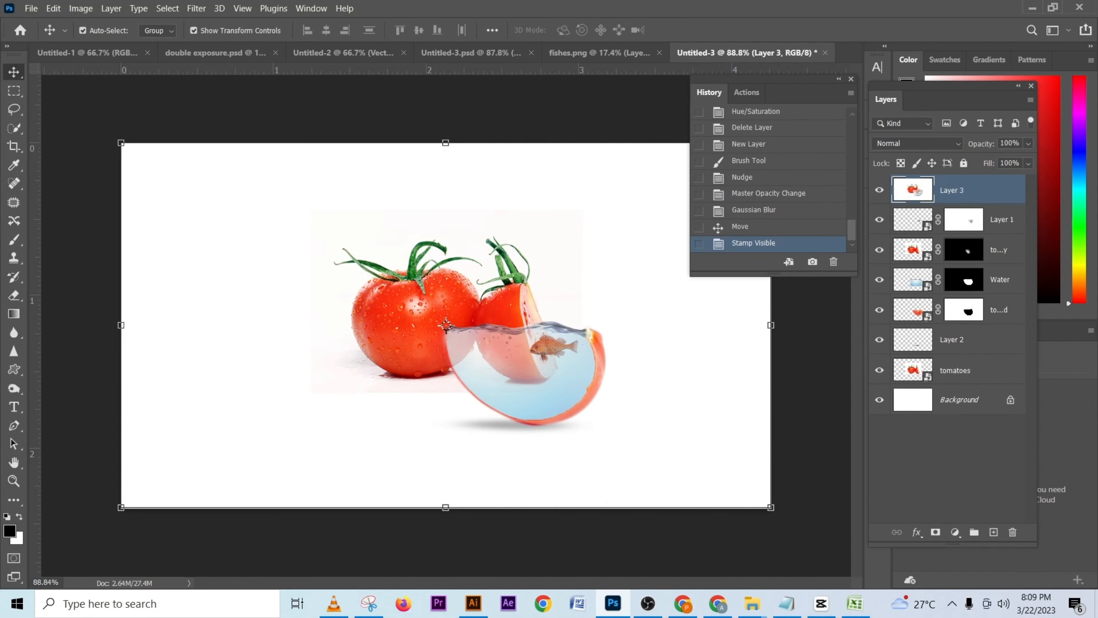
- Crop the canvas closely around the tomatoes and the water-filled wedge, keeping the 5 by 4 landscape ratio
key("c")
left_click(433, 225)
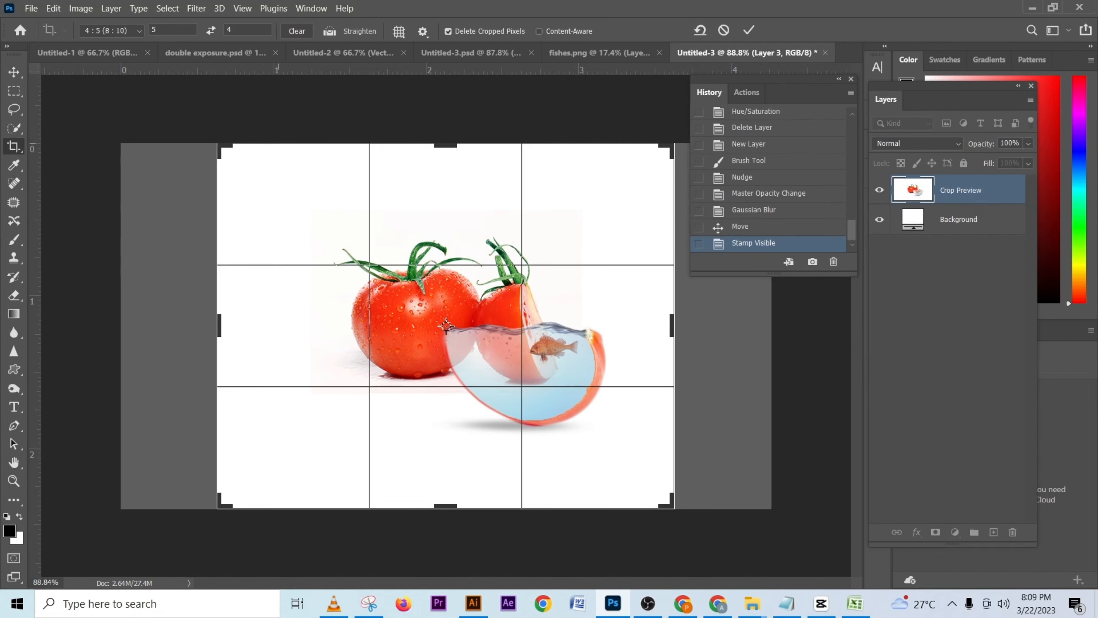
left_click_drag(224, 145, 257, 163)
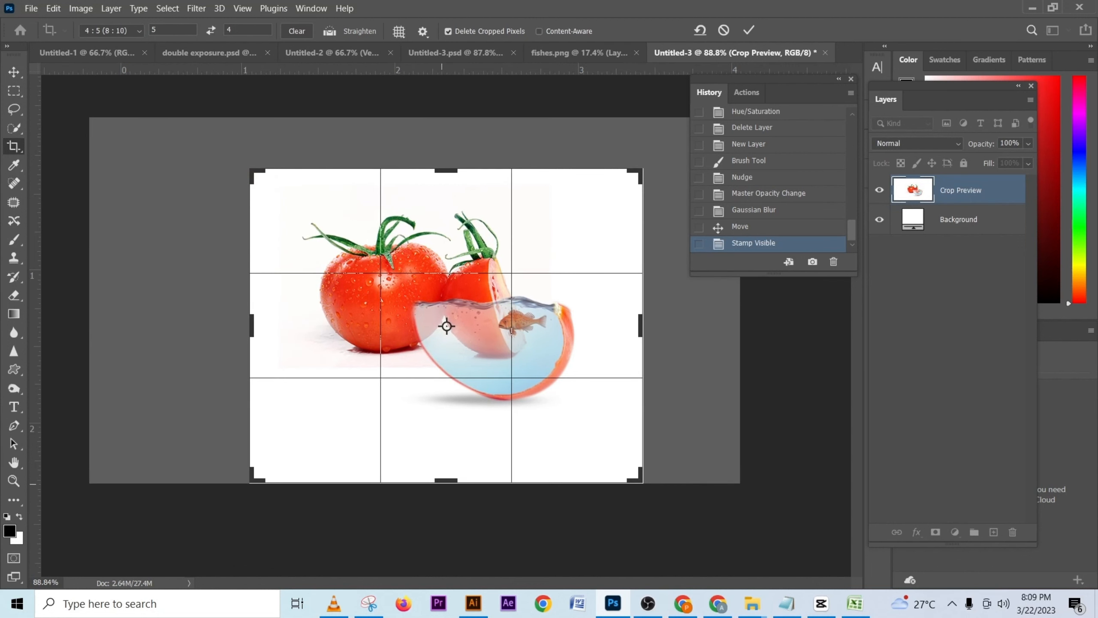
left_click_drag(442, 481, 444, 458)
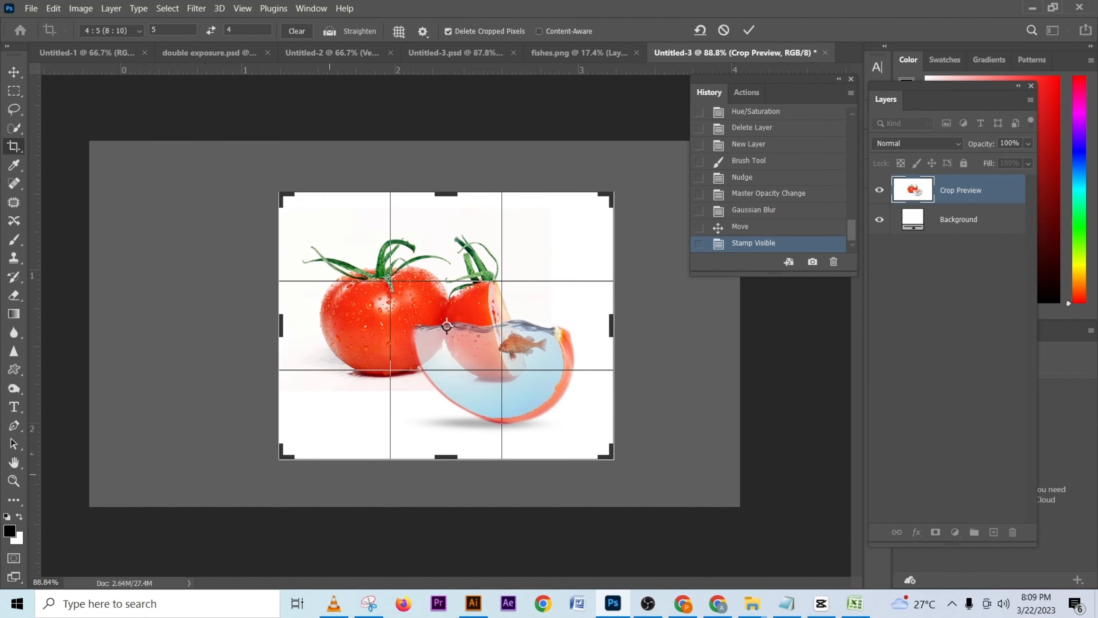
left_click_drag(281, 457, 291, 458)
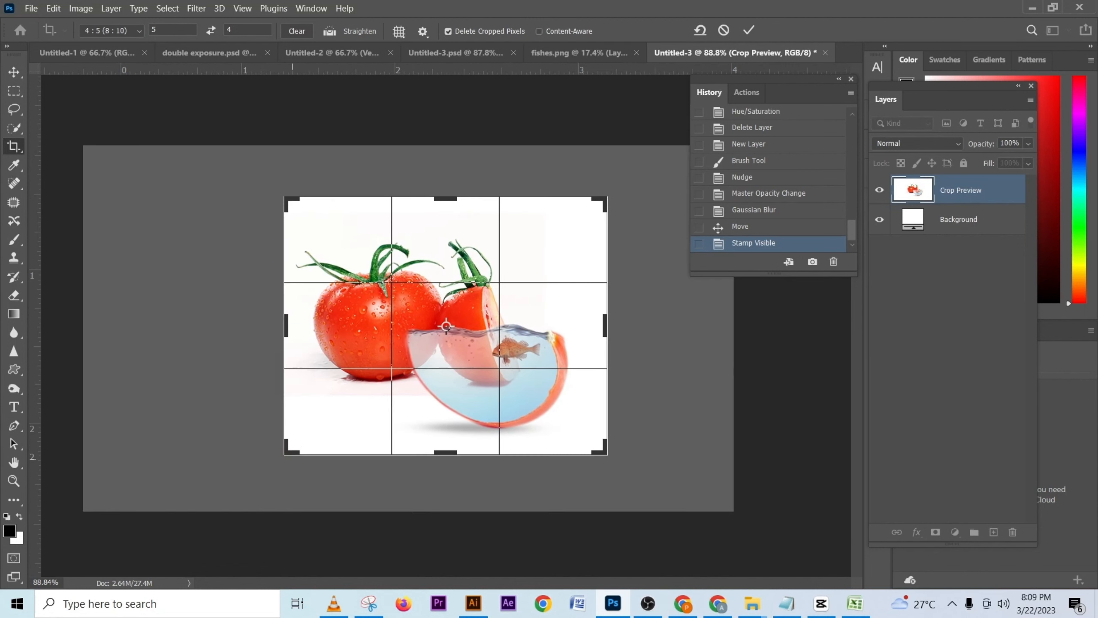
key("Return")
scroll(446, 325, "up", 2)
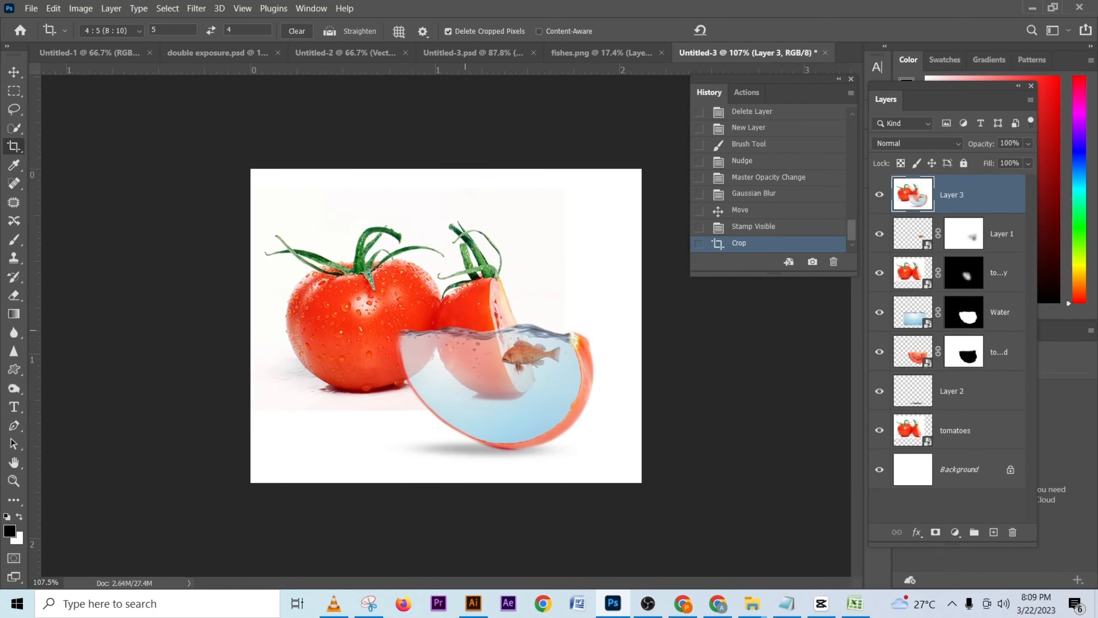